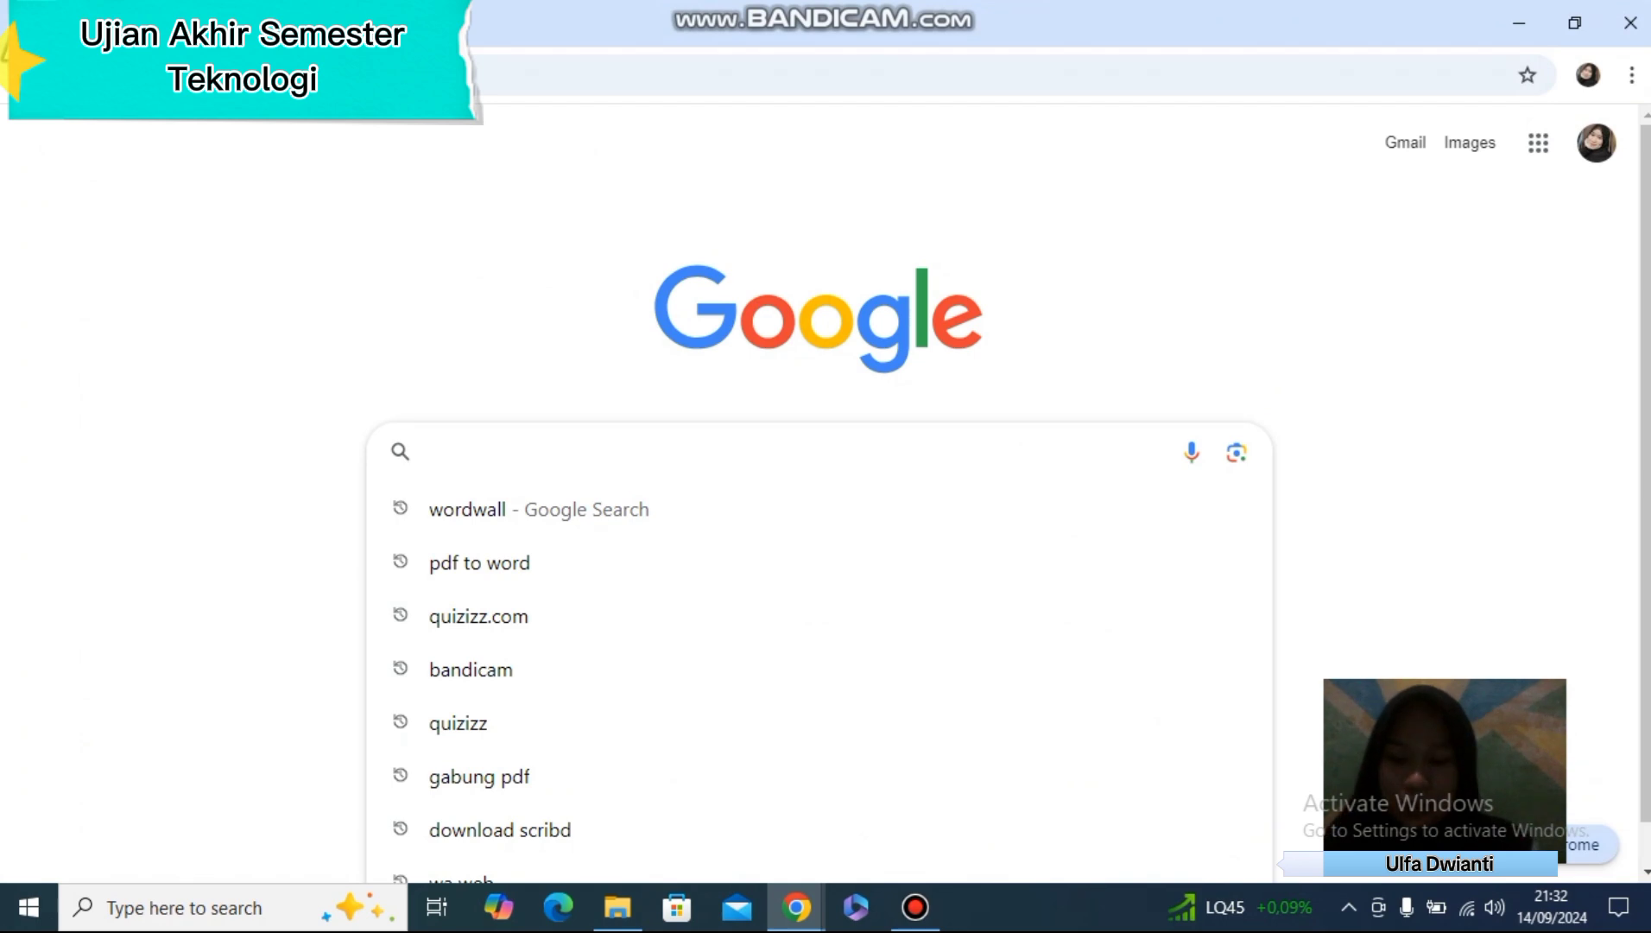
Search Google for "wordwall" and open the Wordwall website from the results
type("w")
key("Return")
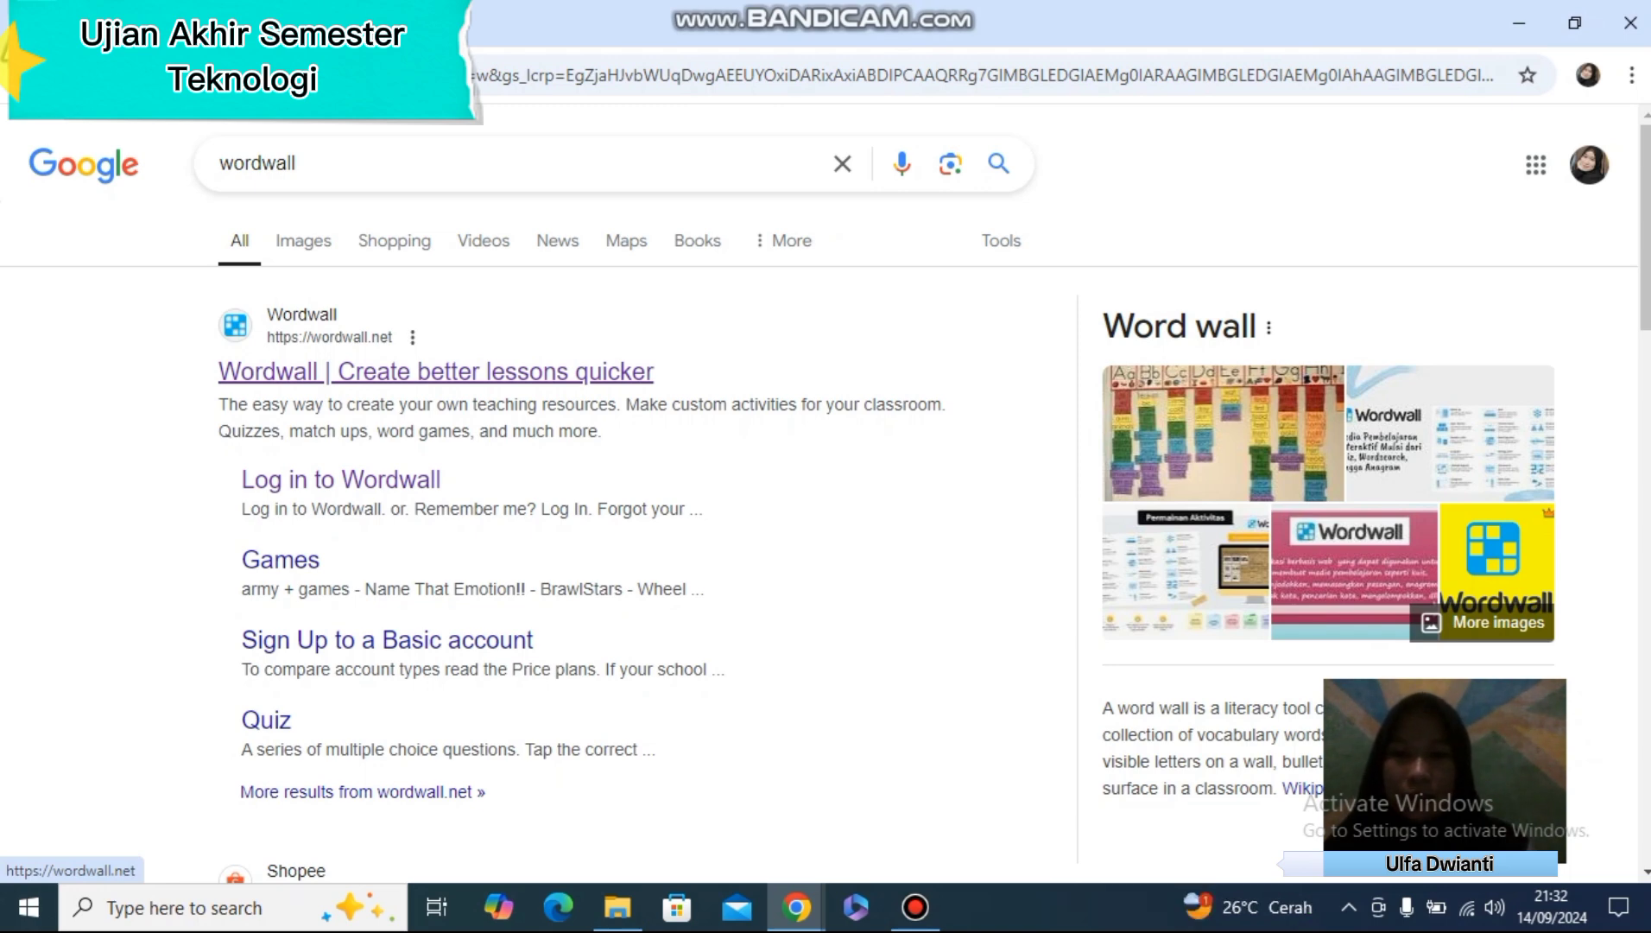
left_click(436, 371)
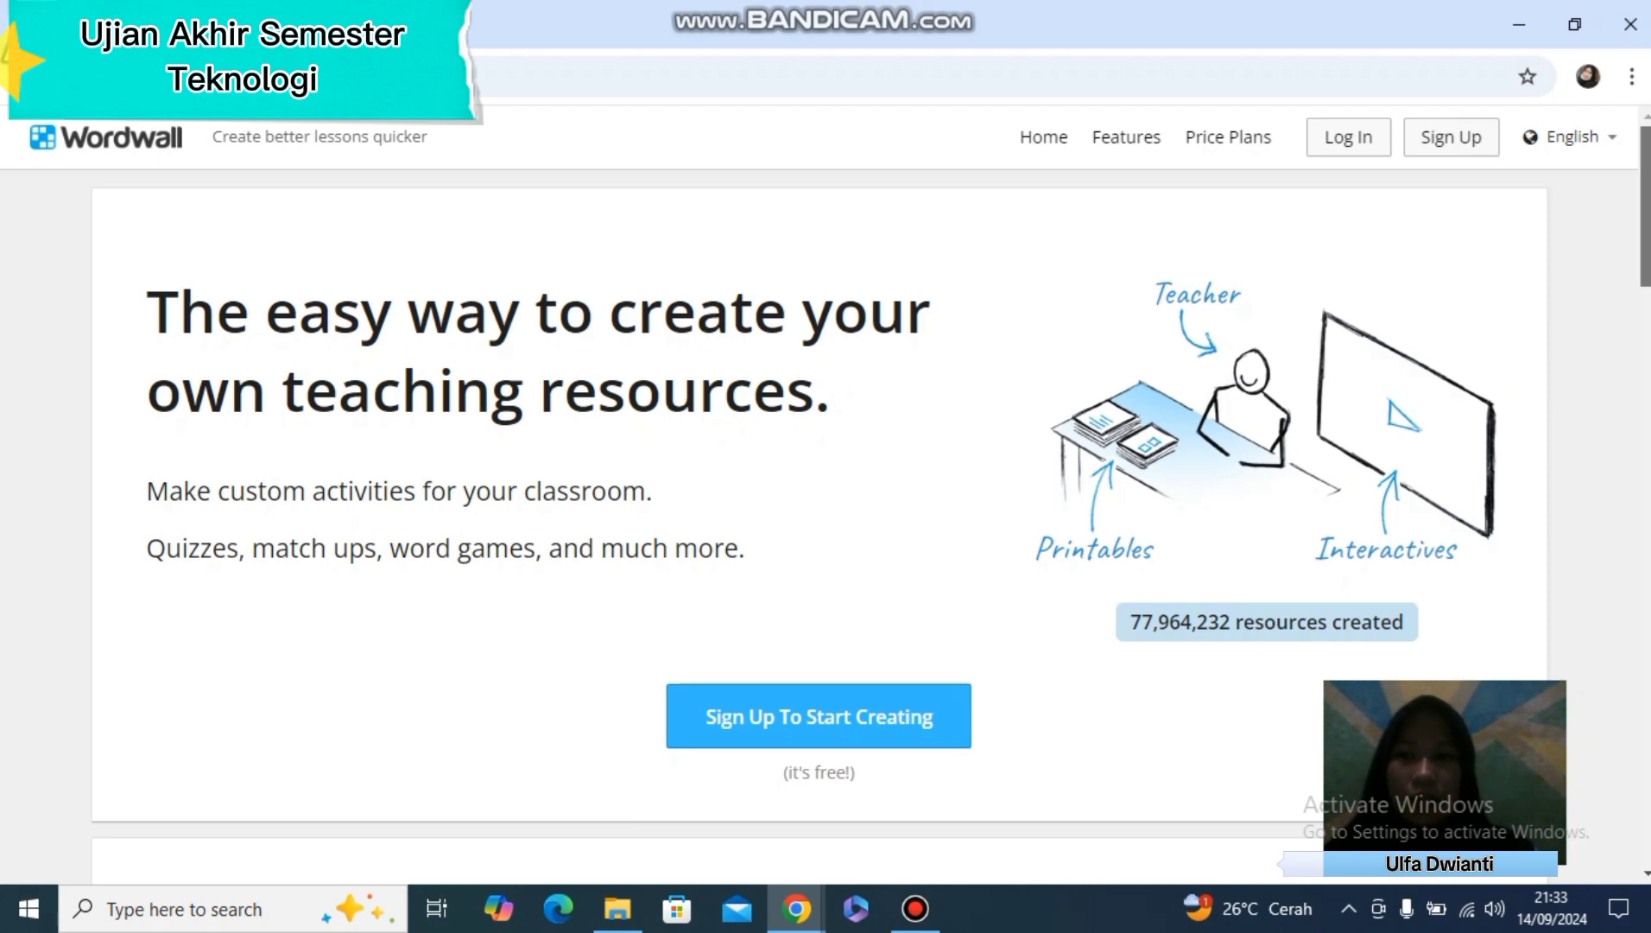
Look through the Wordwall homepage, examining the "Easy as 1-2-3" overview and the list of available templates
scroll(826, 496, "down", 12)
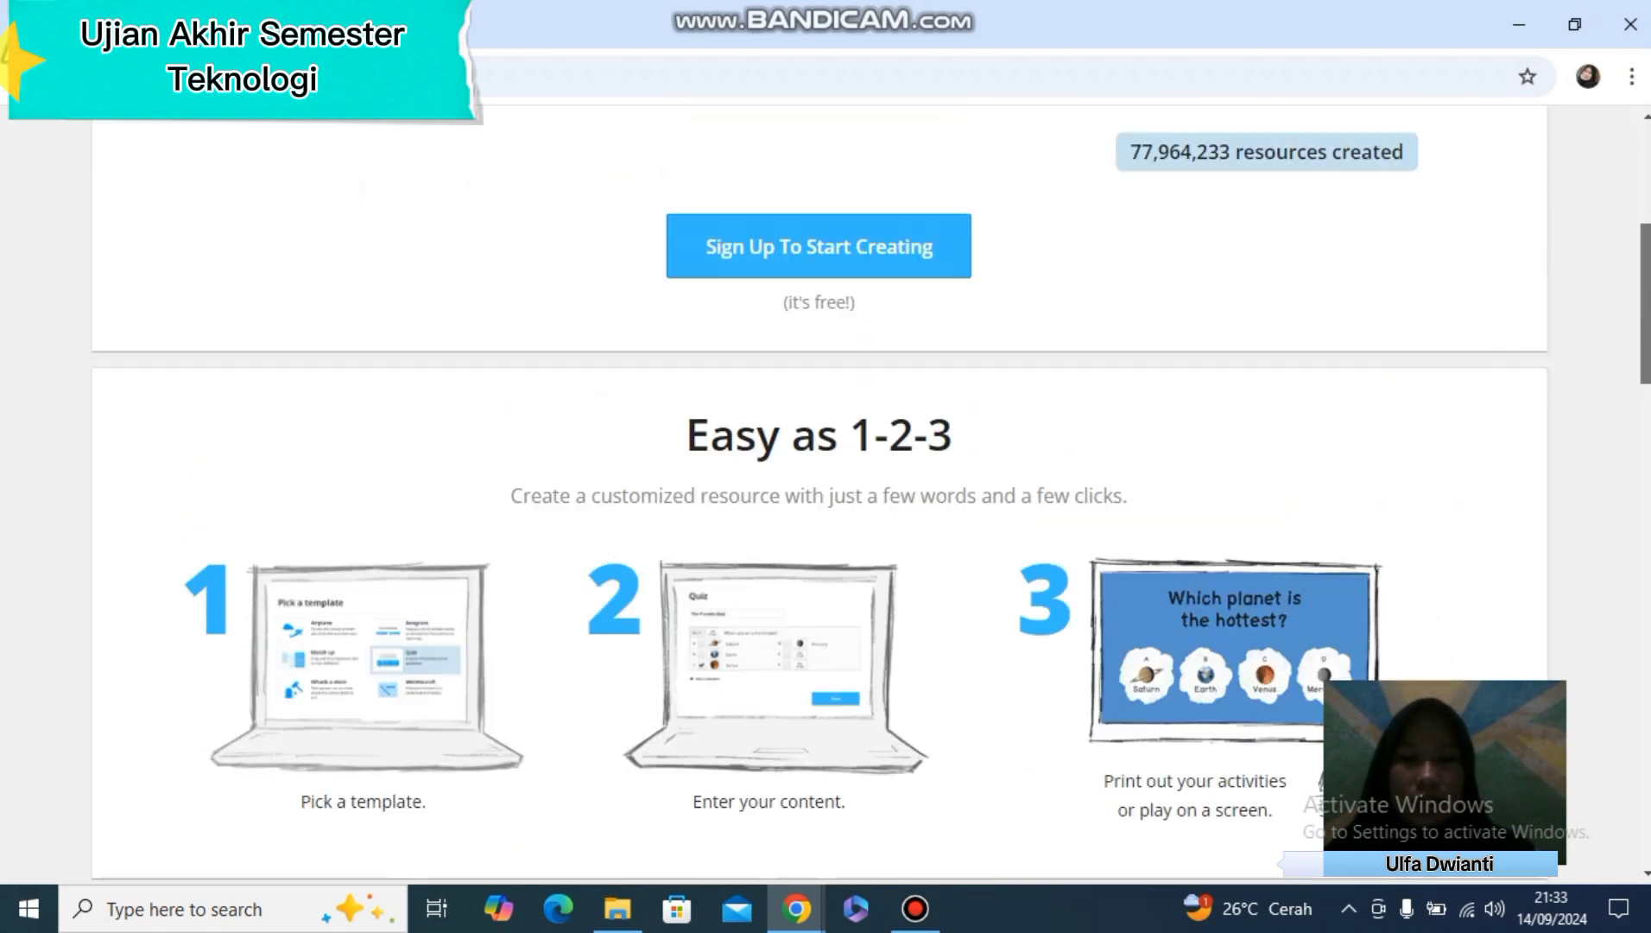
scroll(826, 496, "down", 3)
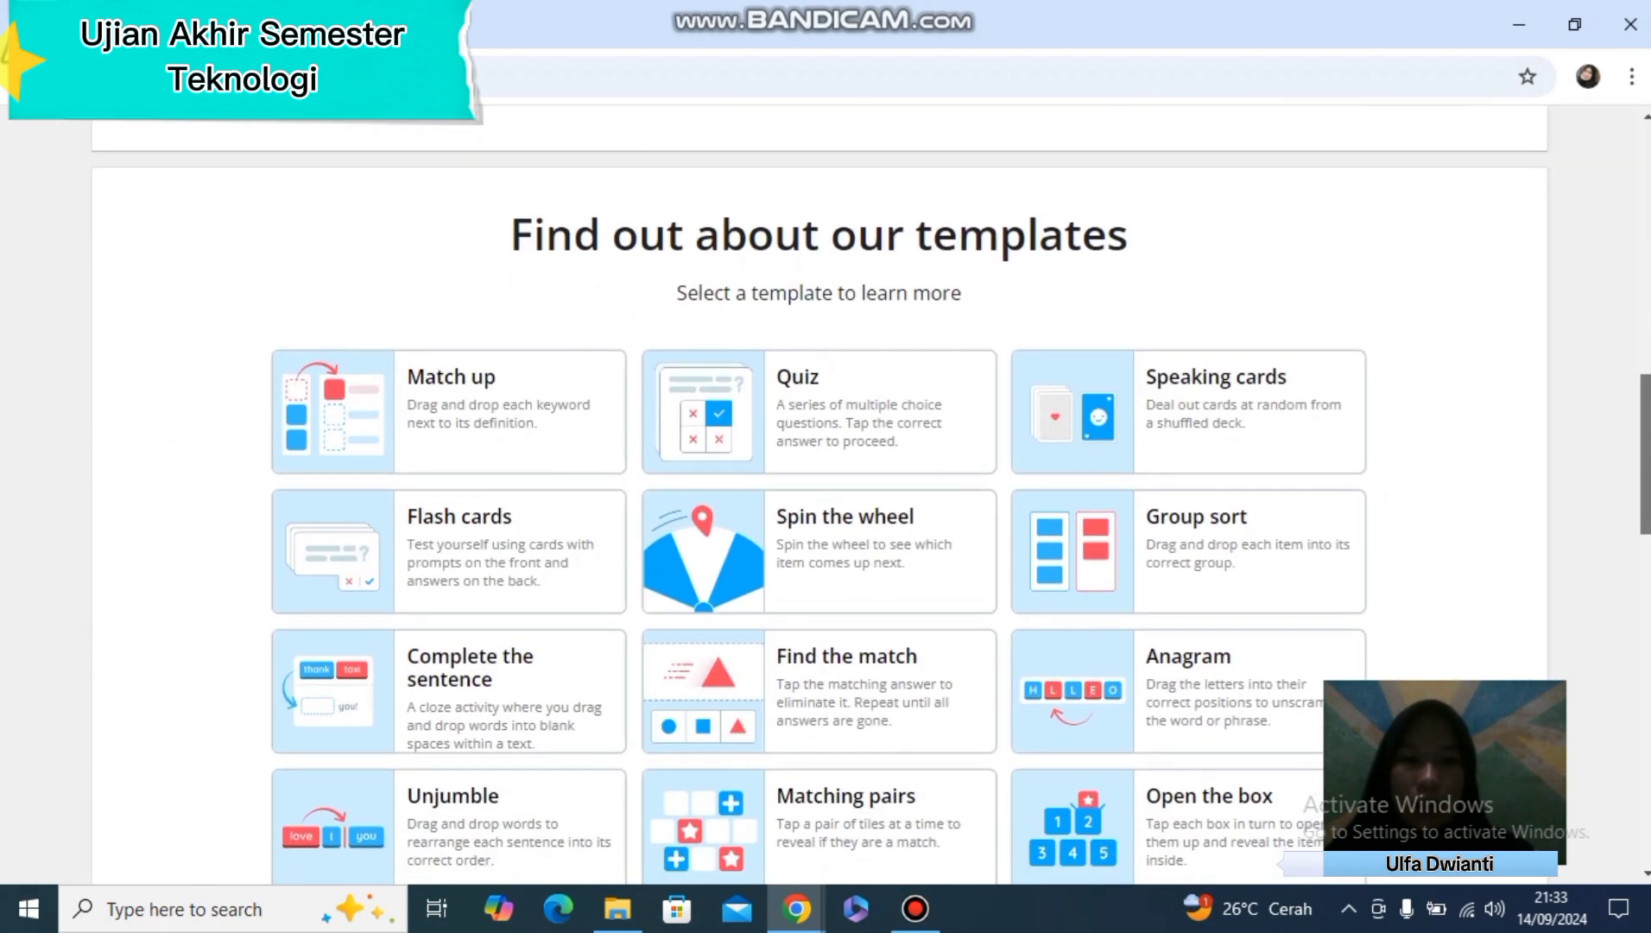
left_click_drag(1645, 481, 1645, 478)
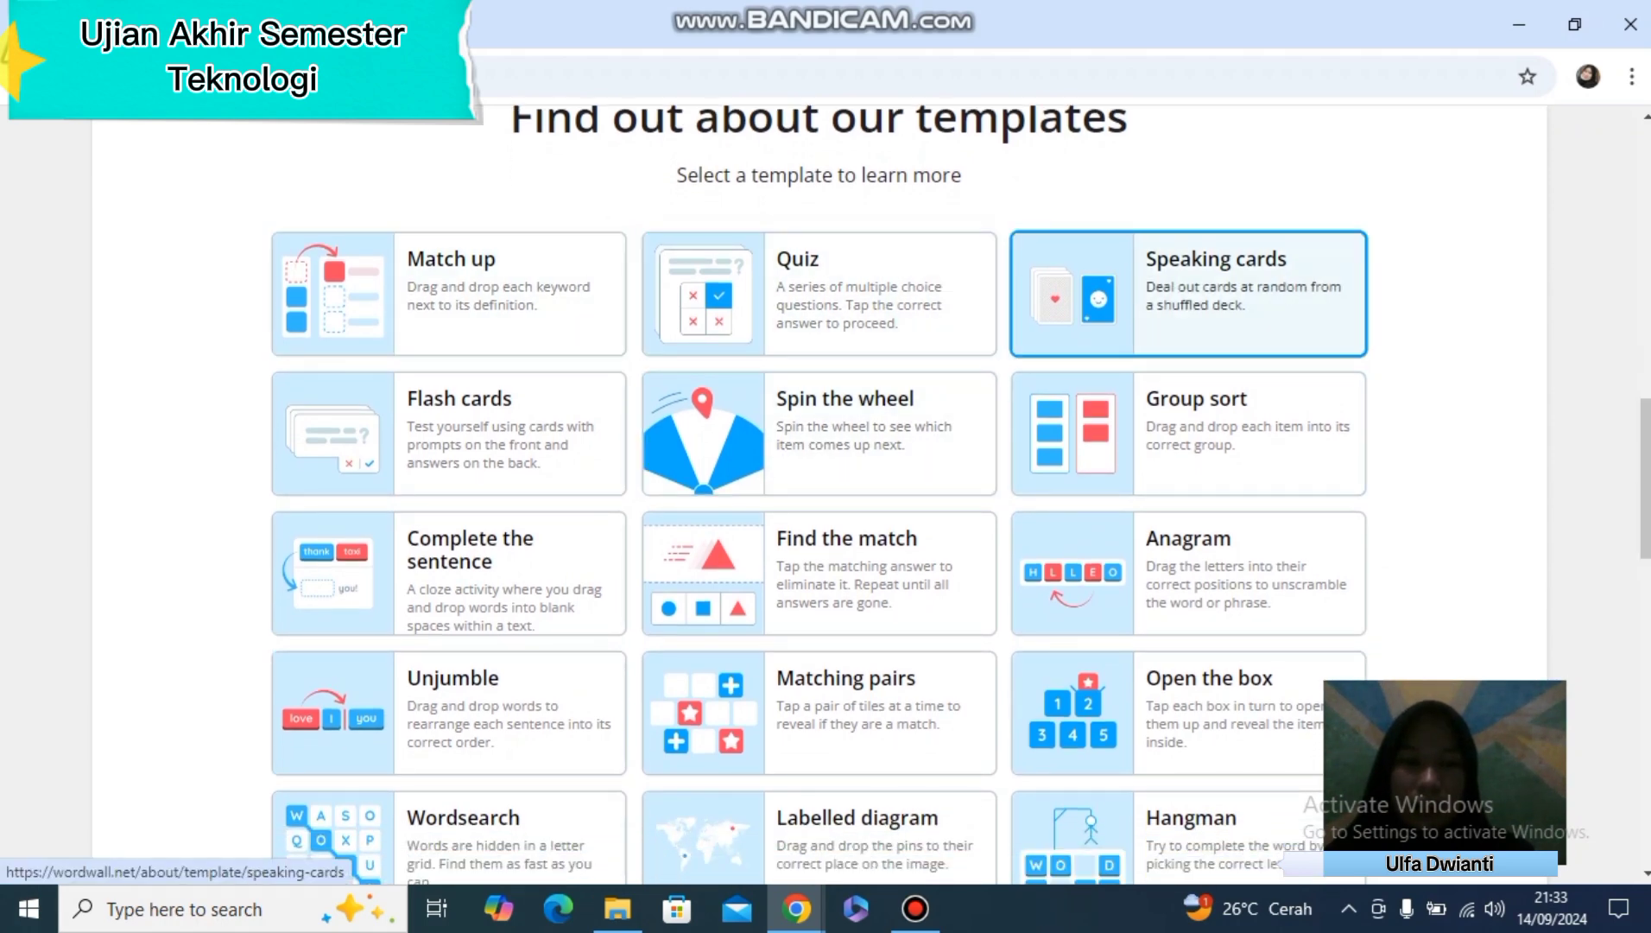
scroll(1188, 293, "up", 6)
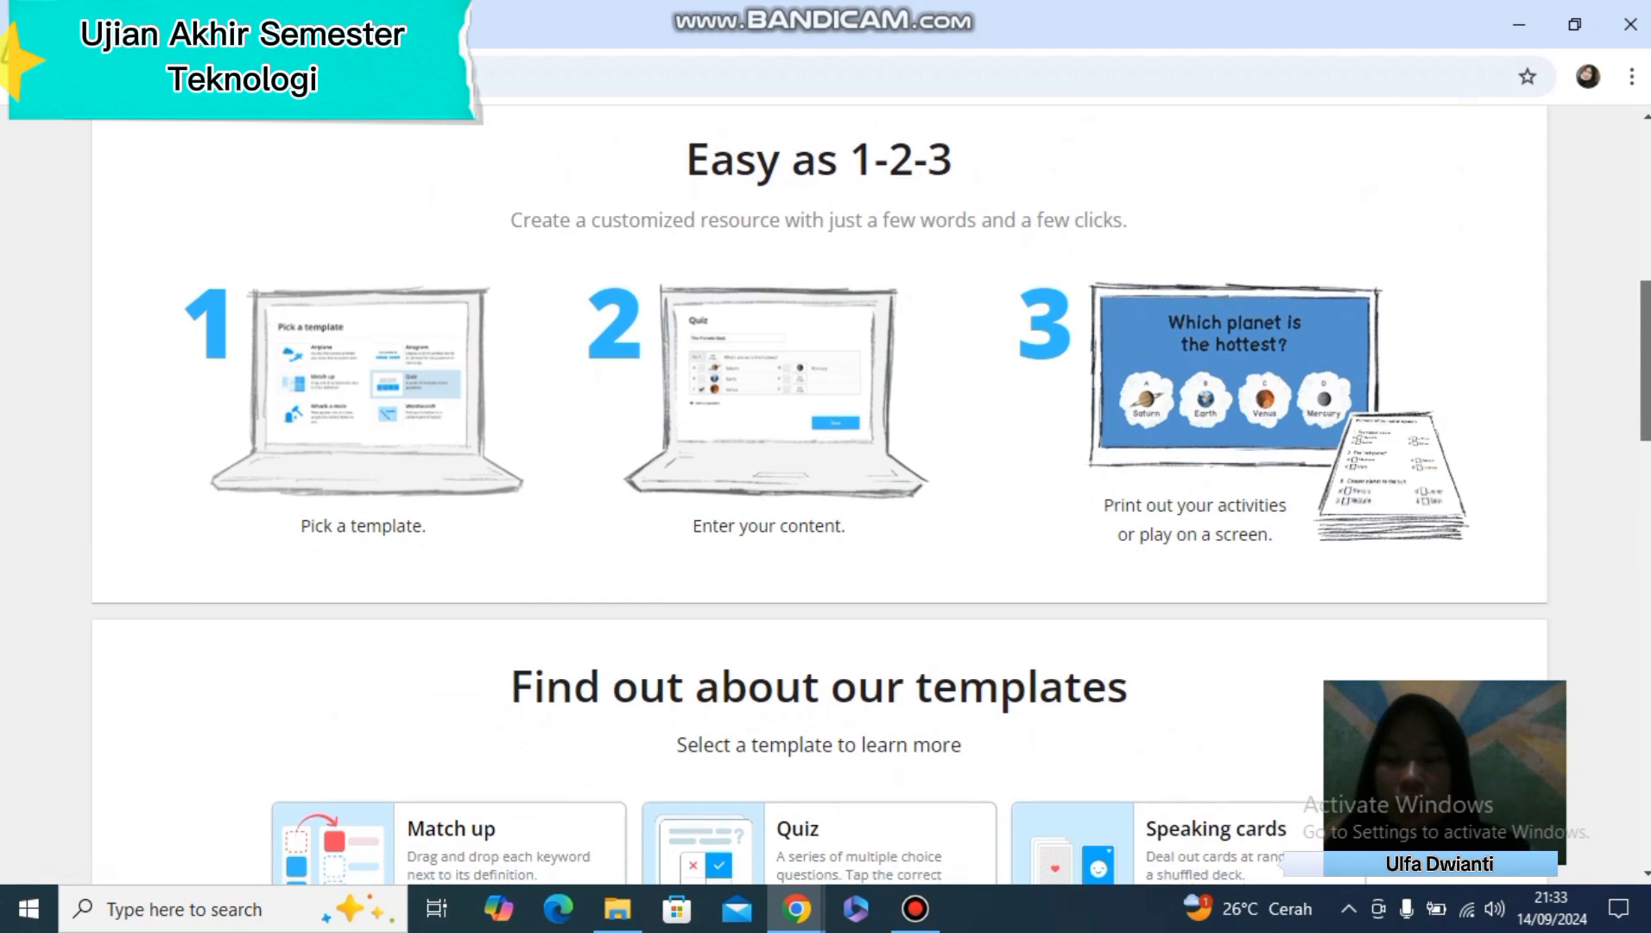
scroll(819, 432, "down", 1)
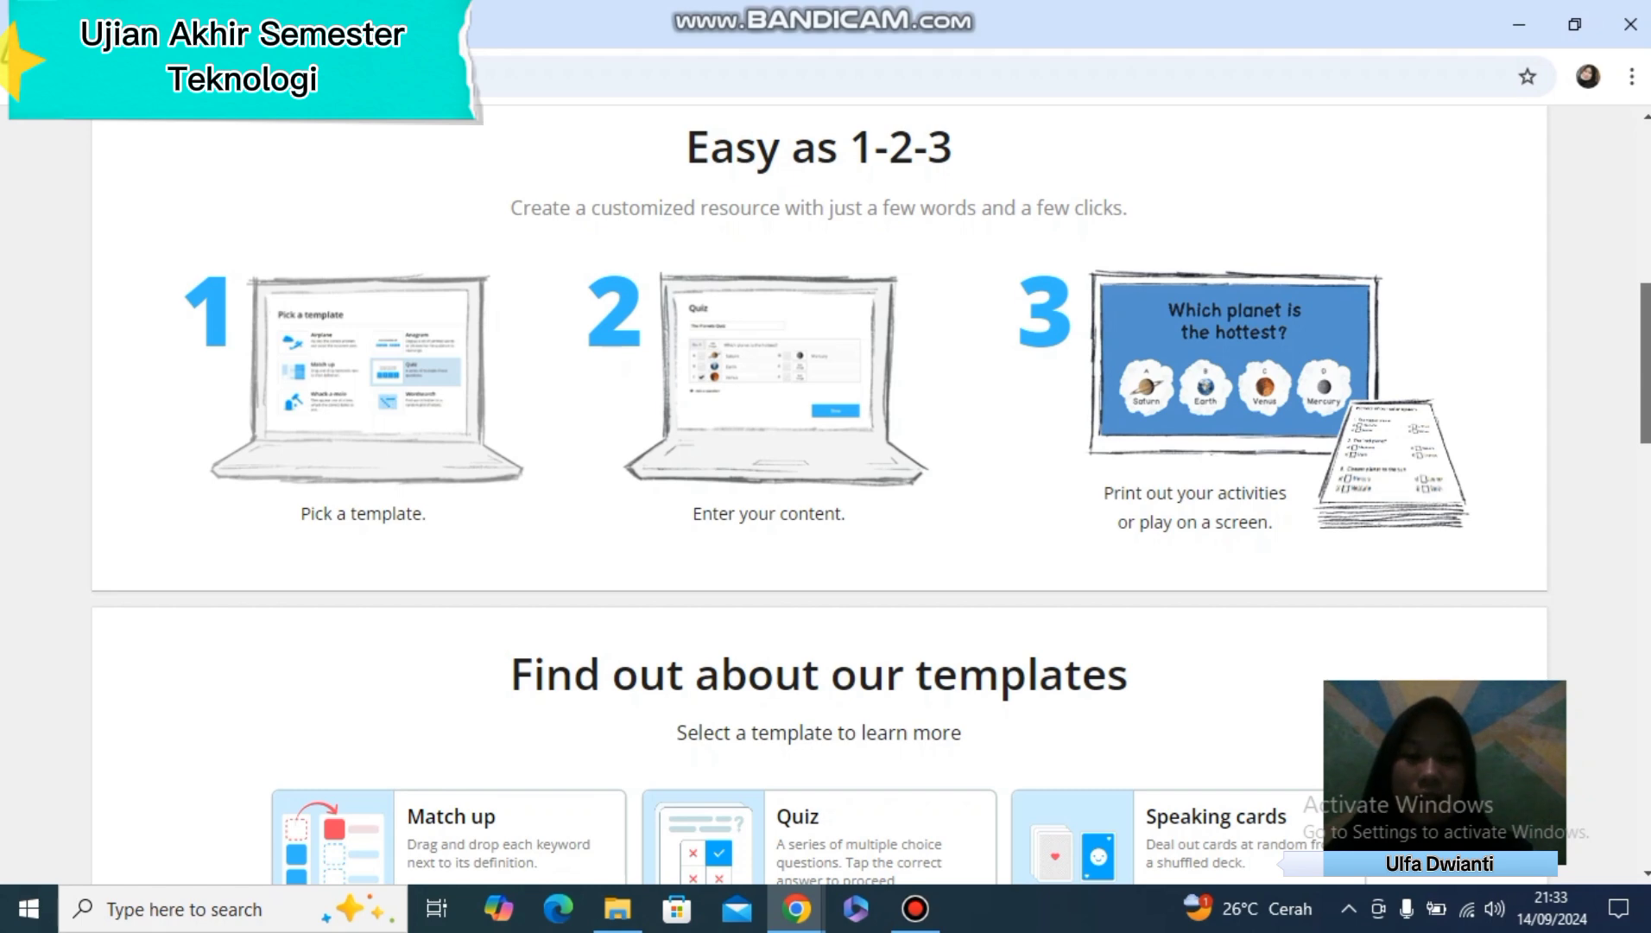
scroll(818, 497, "up", 3)
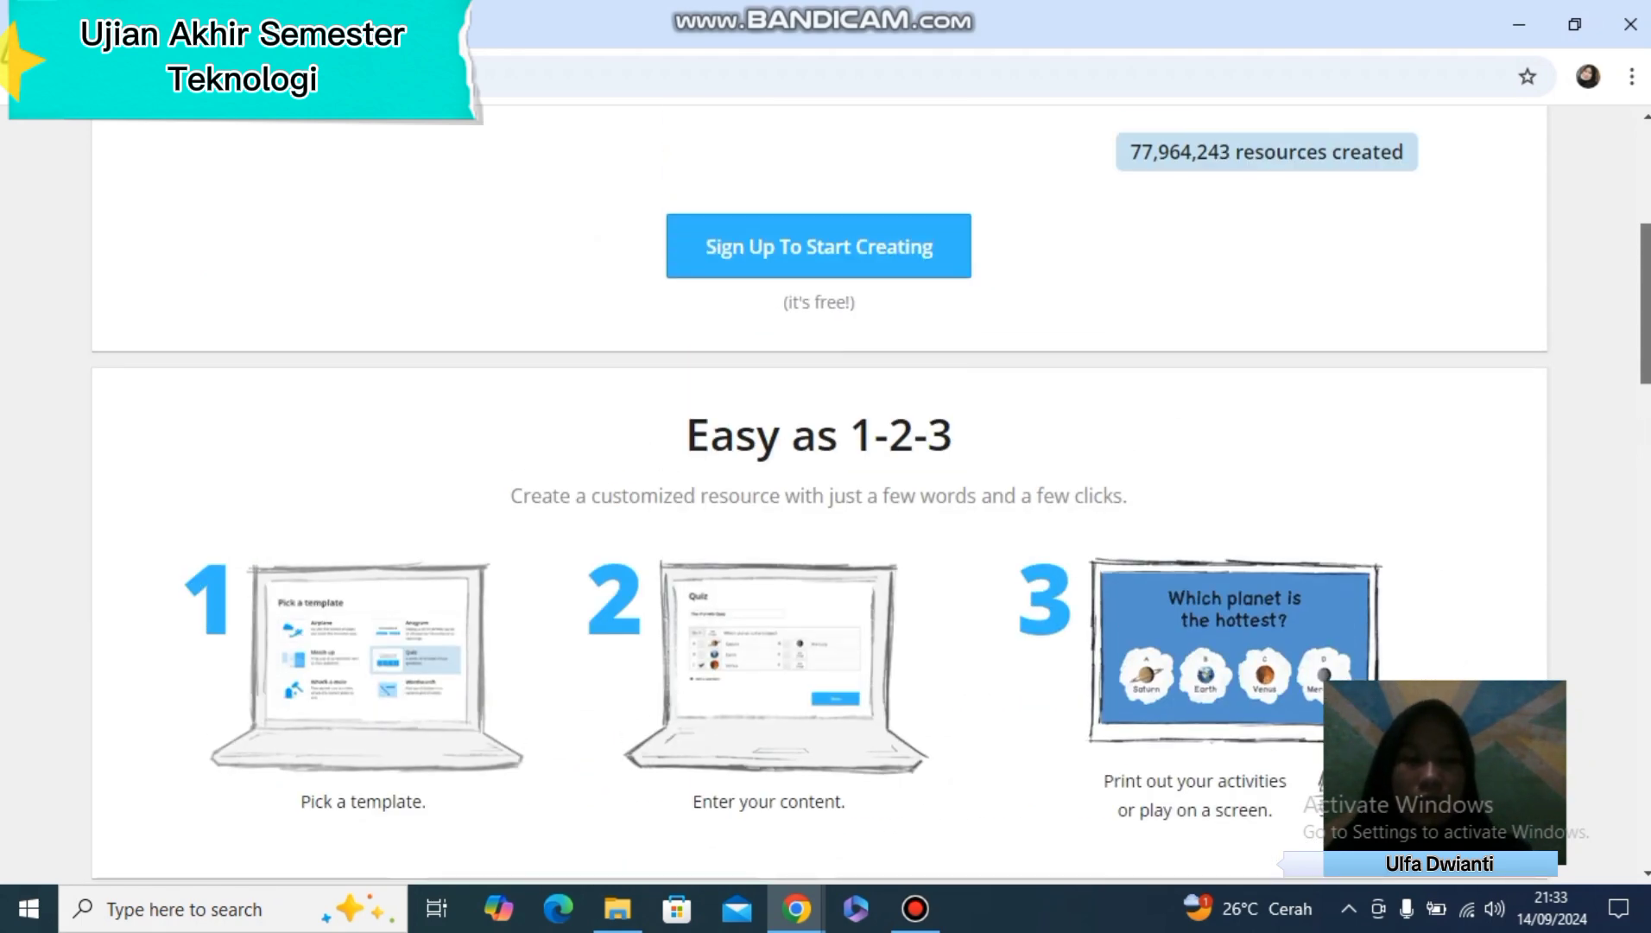
scroll(819, 497, "up", 5)
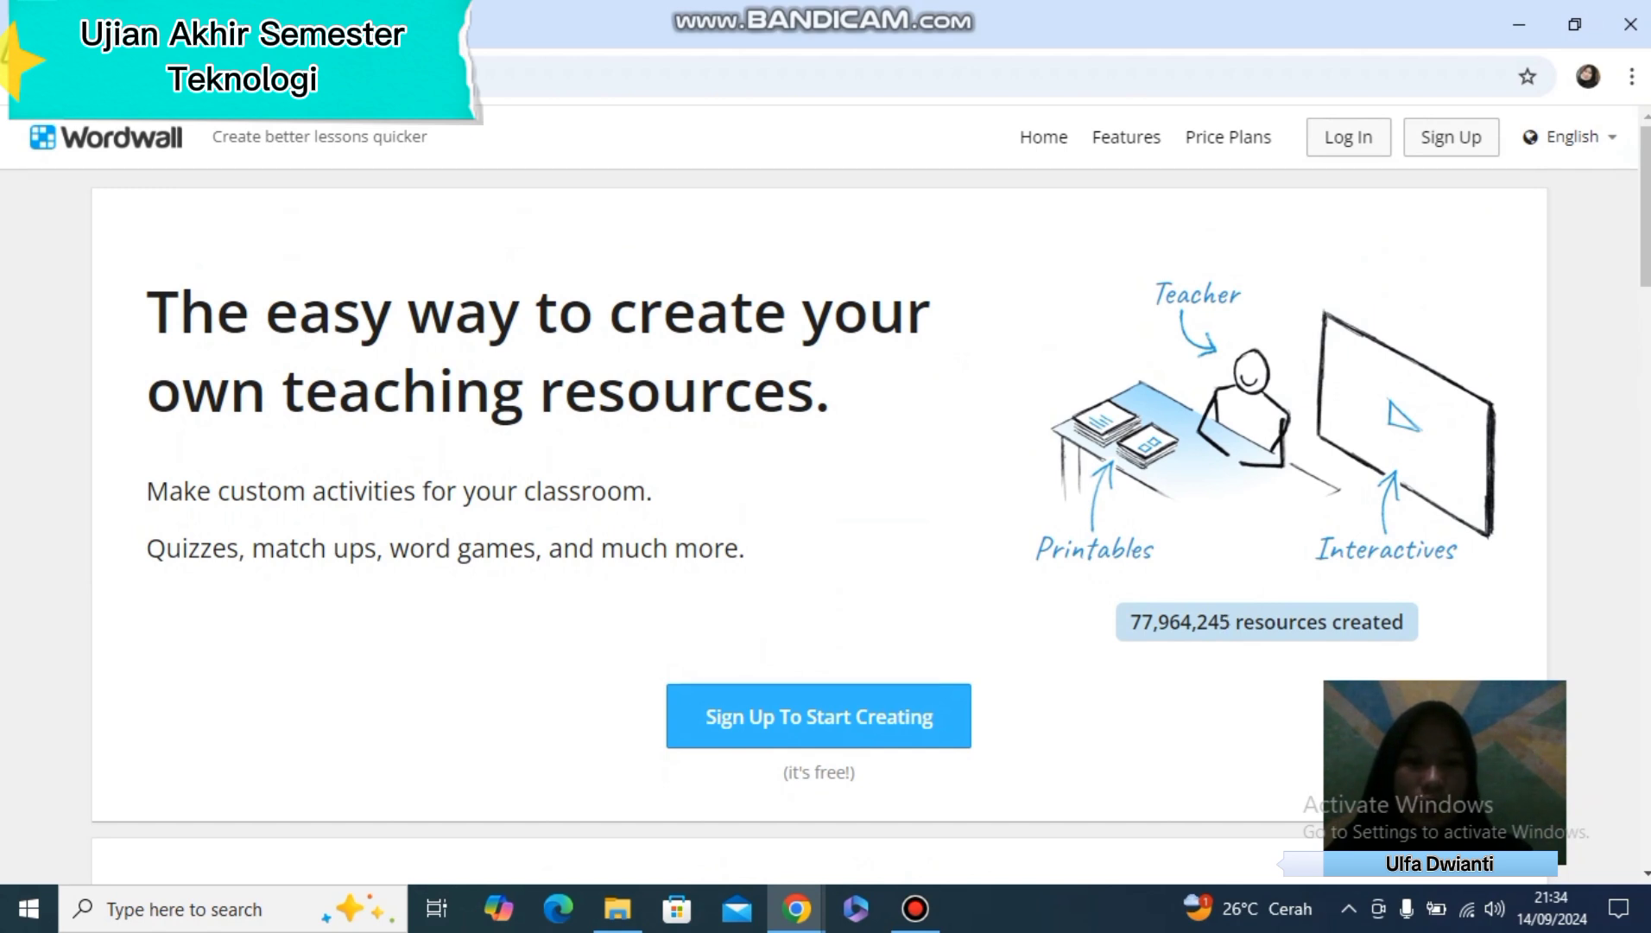
Open the sign-up page for a Basic account and sign in with Google
left_click(819, 717)
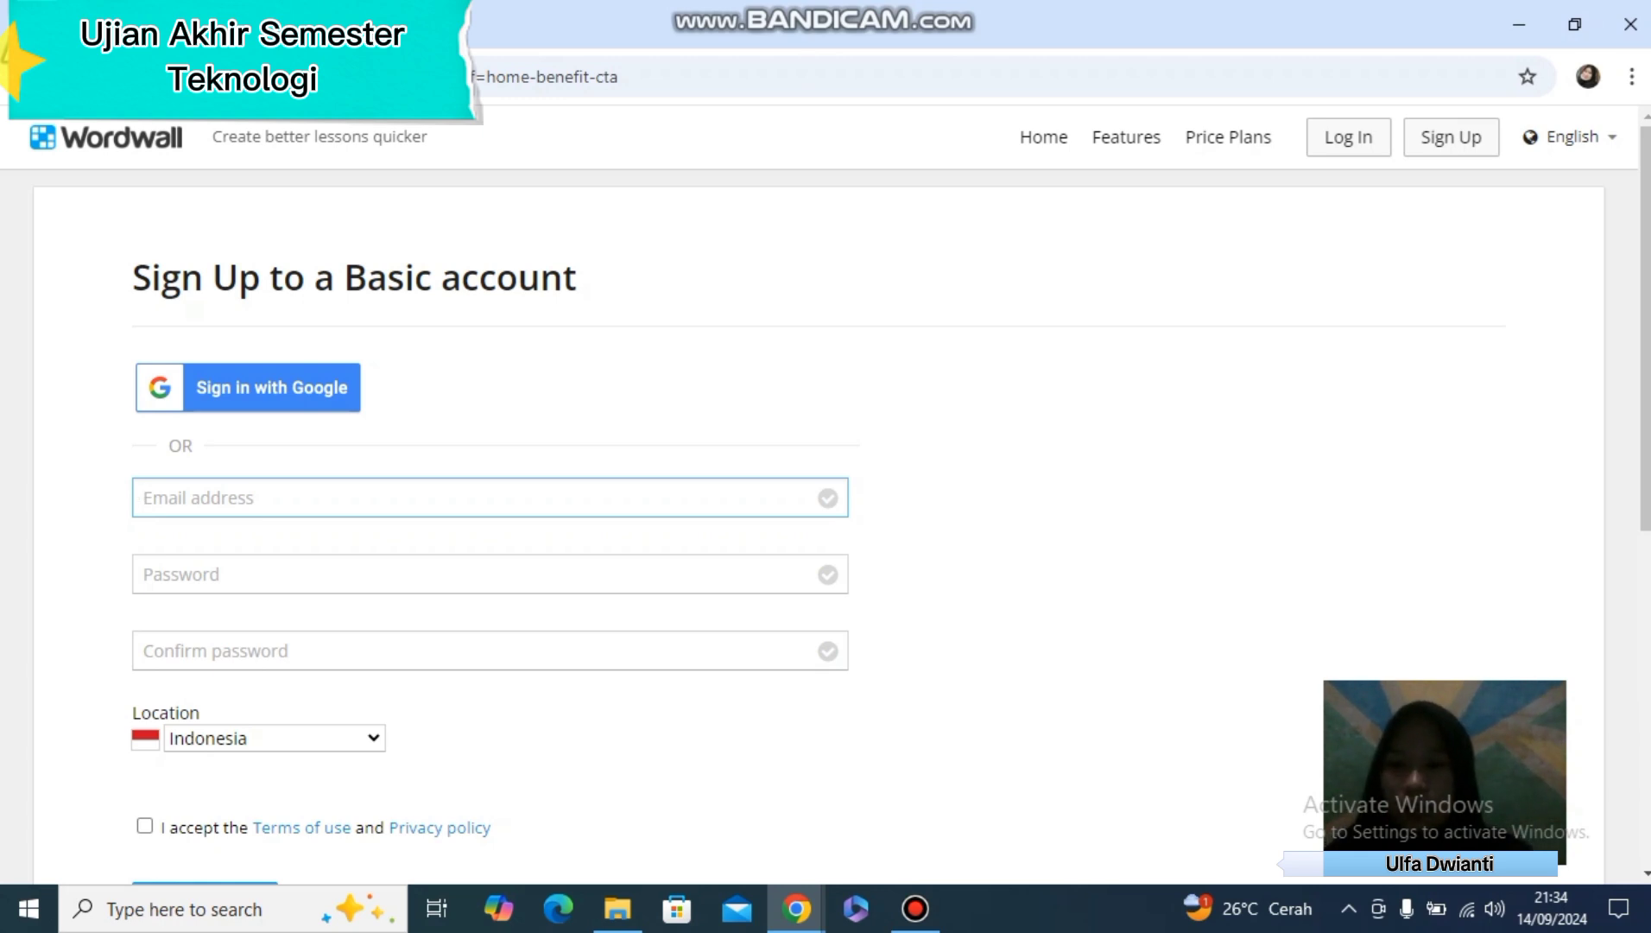
left_click(248, 388)
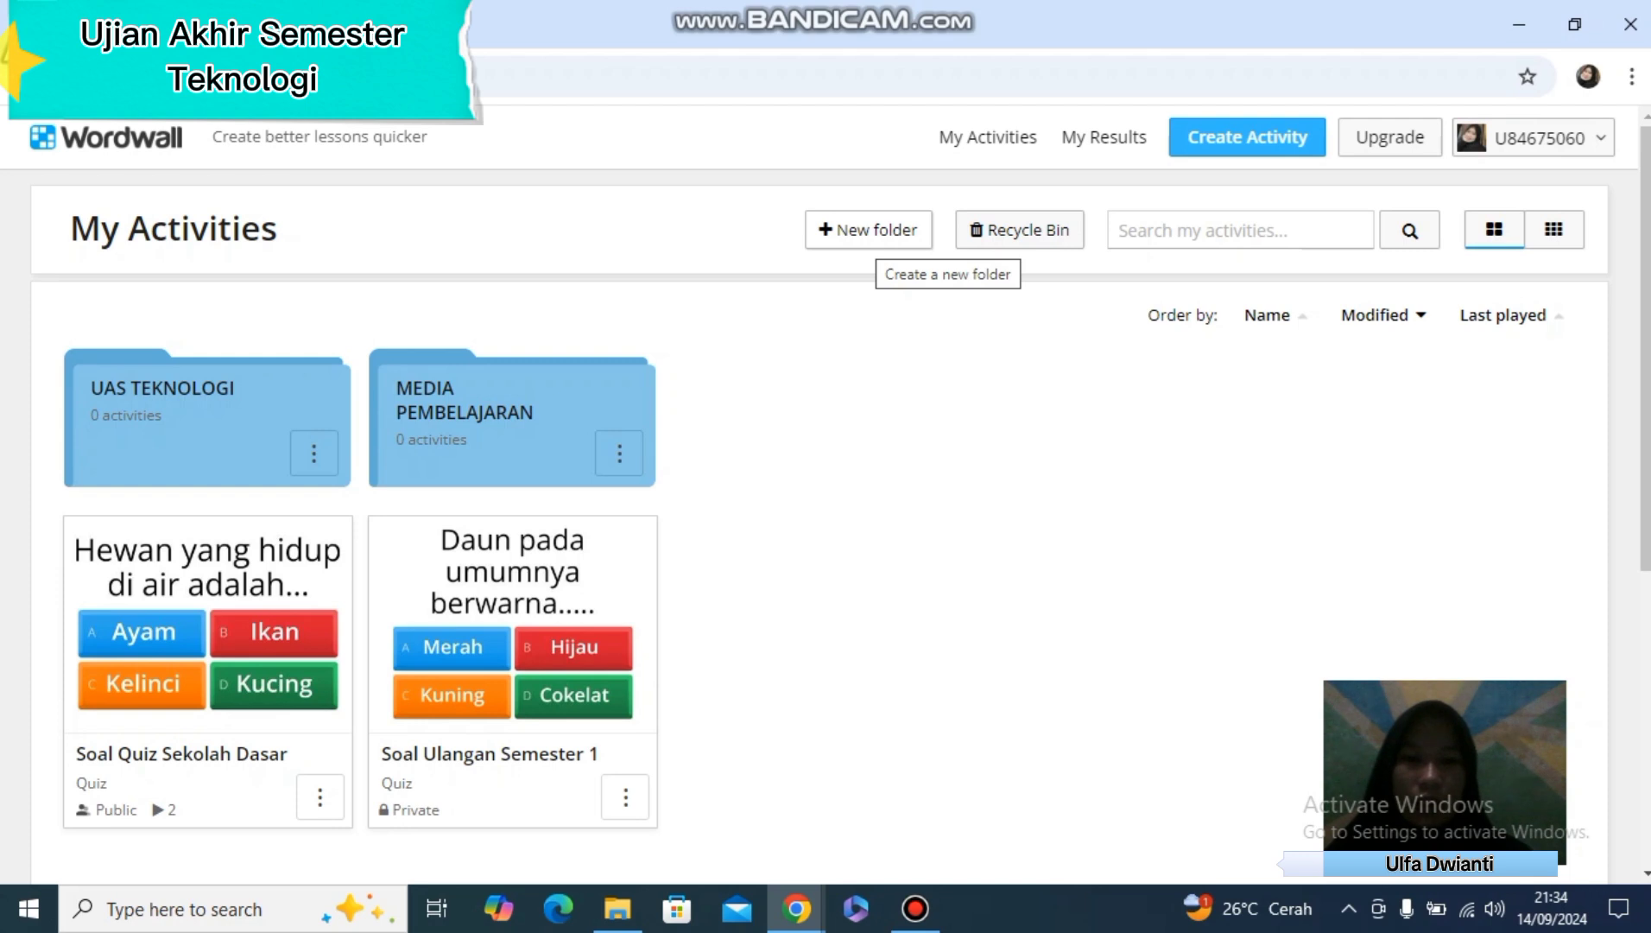
Create a new folder named "UAS TEKNOLOGI BARU DALAM PENGAJARAN" in My Activities
left_click(868, 229)
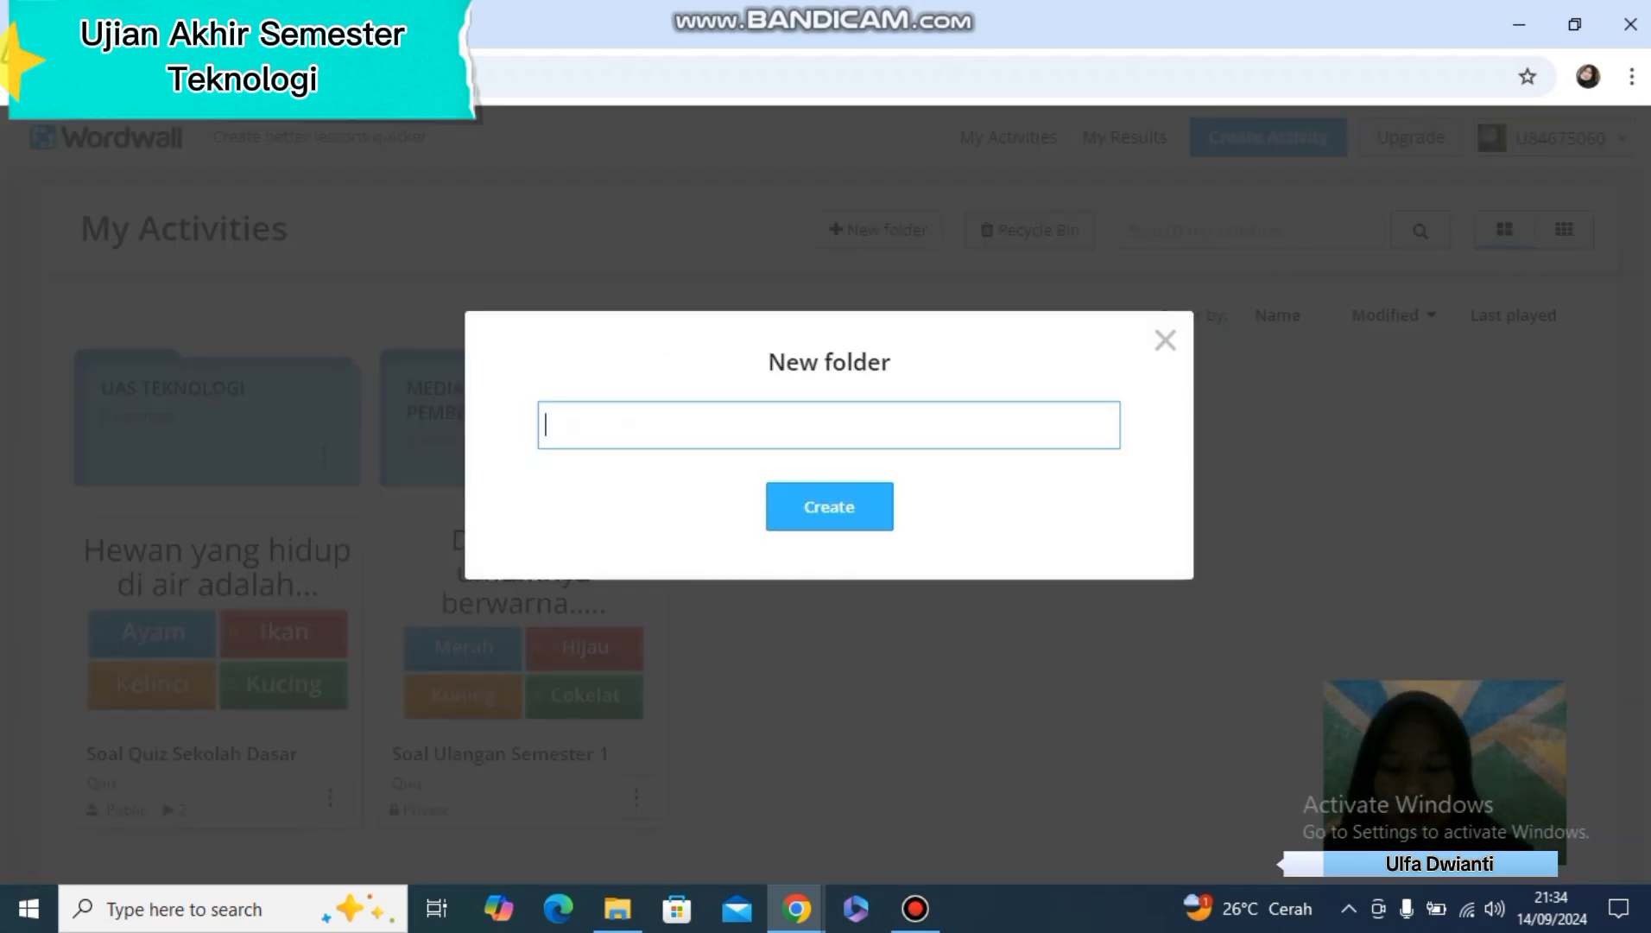
type("U")
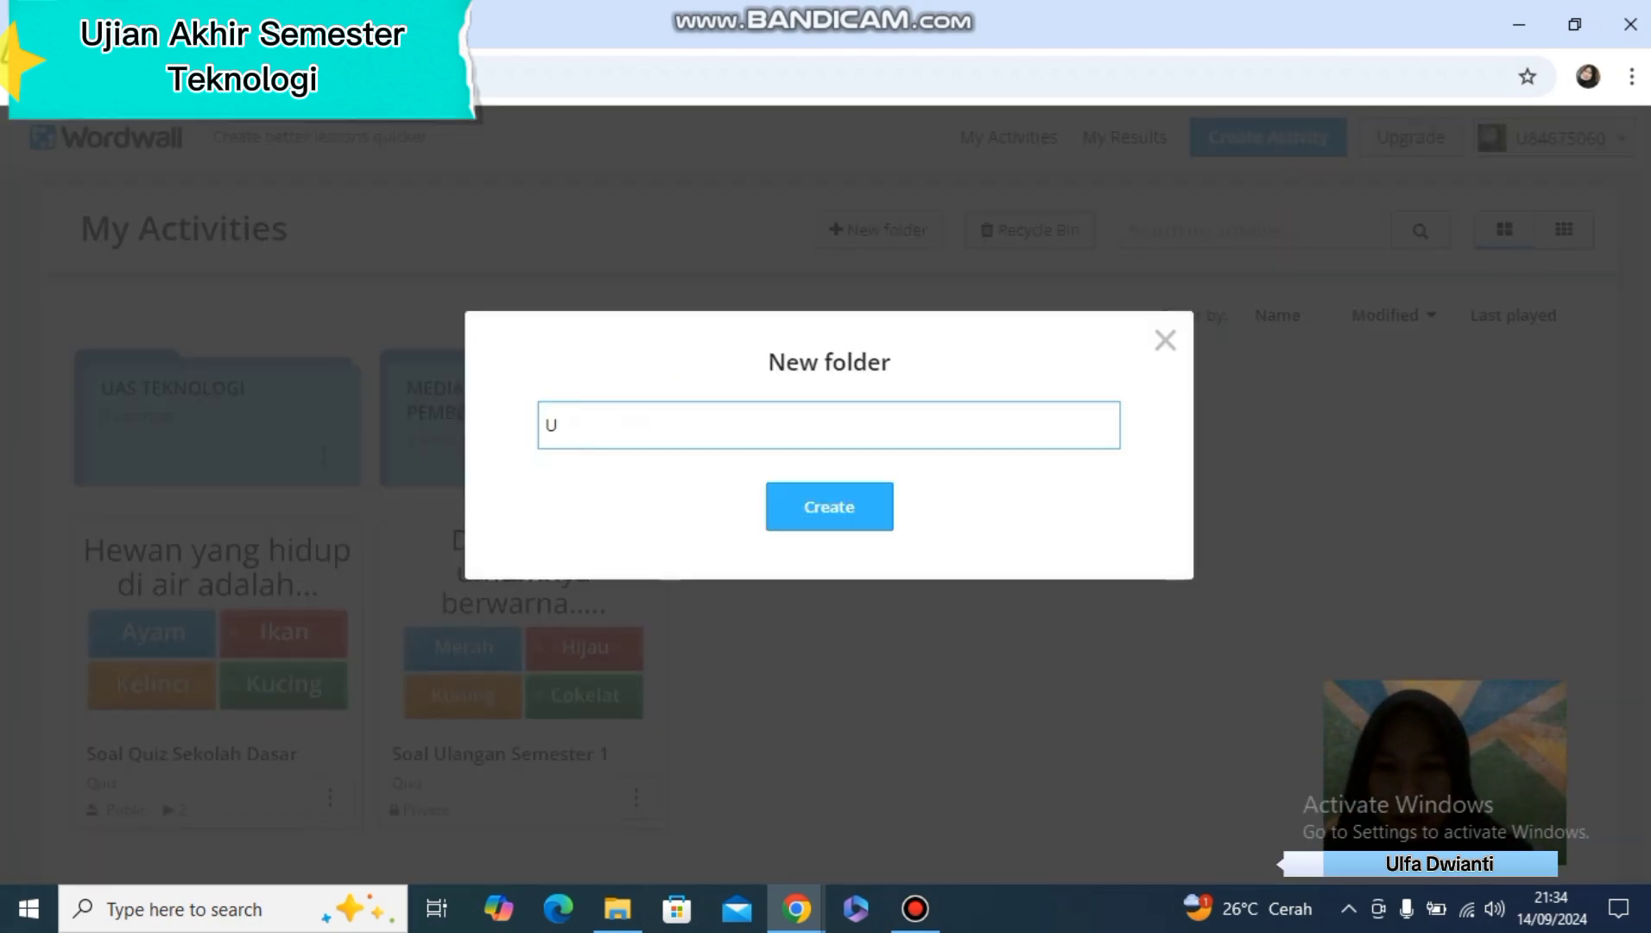
type("AS ")
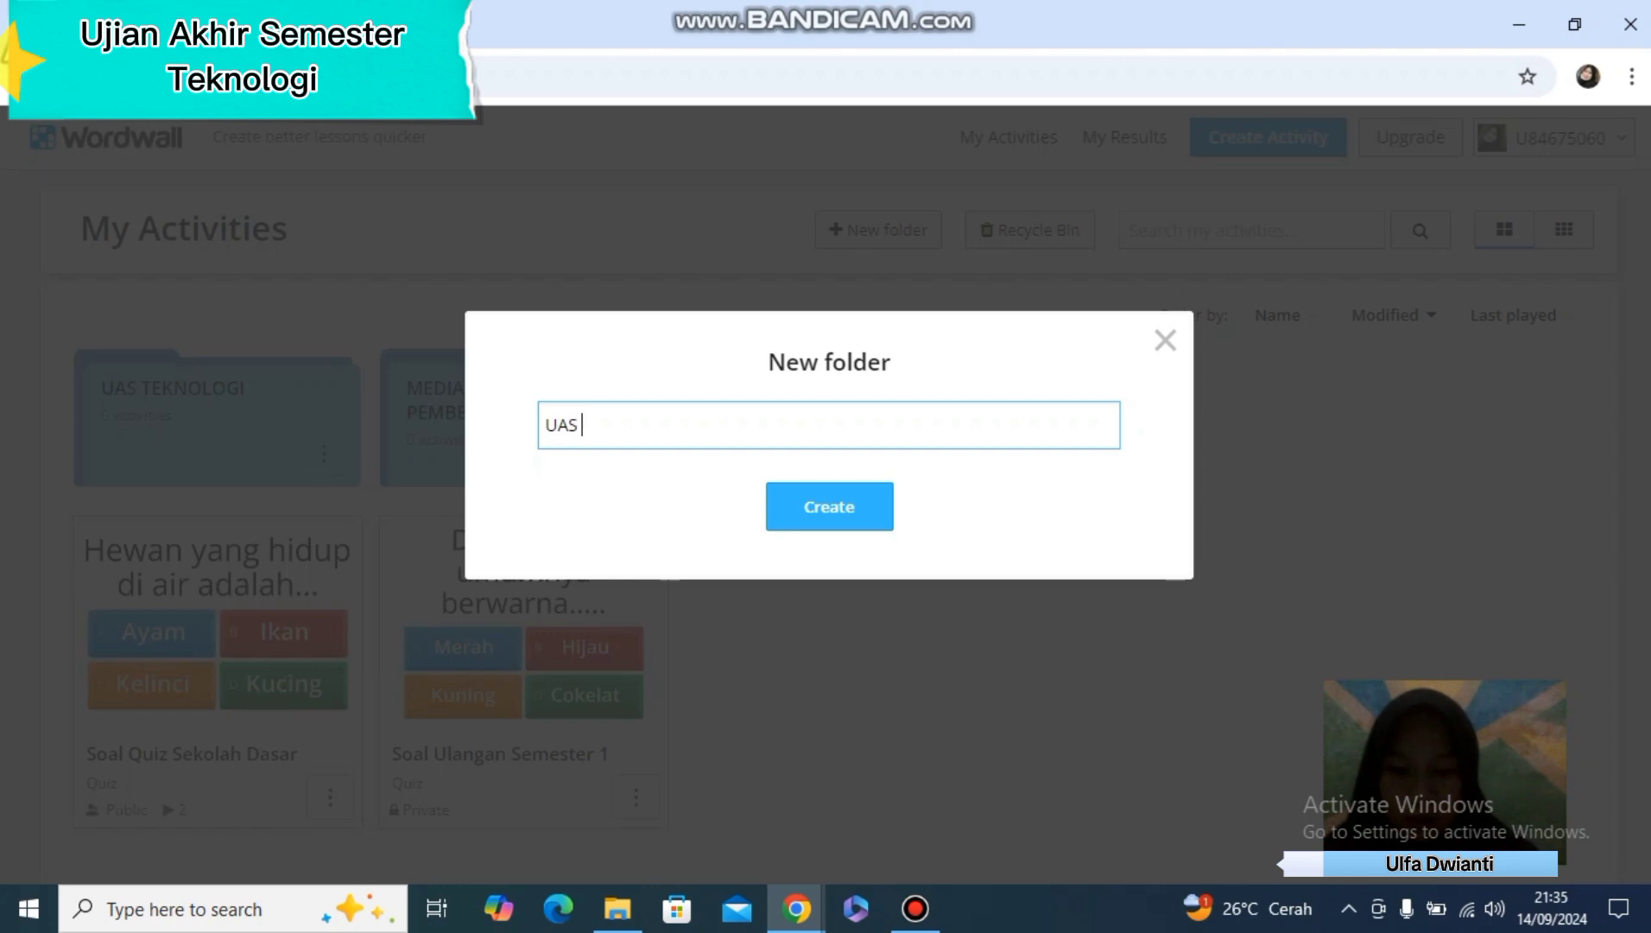
type("TEKNOLOG")
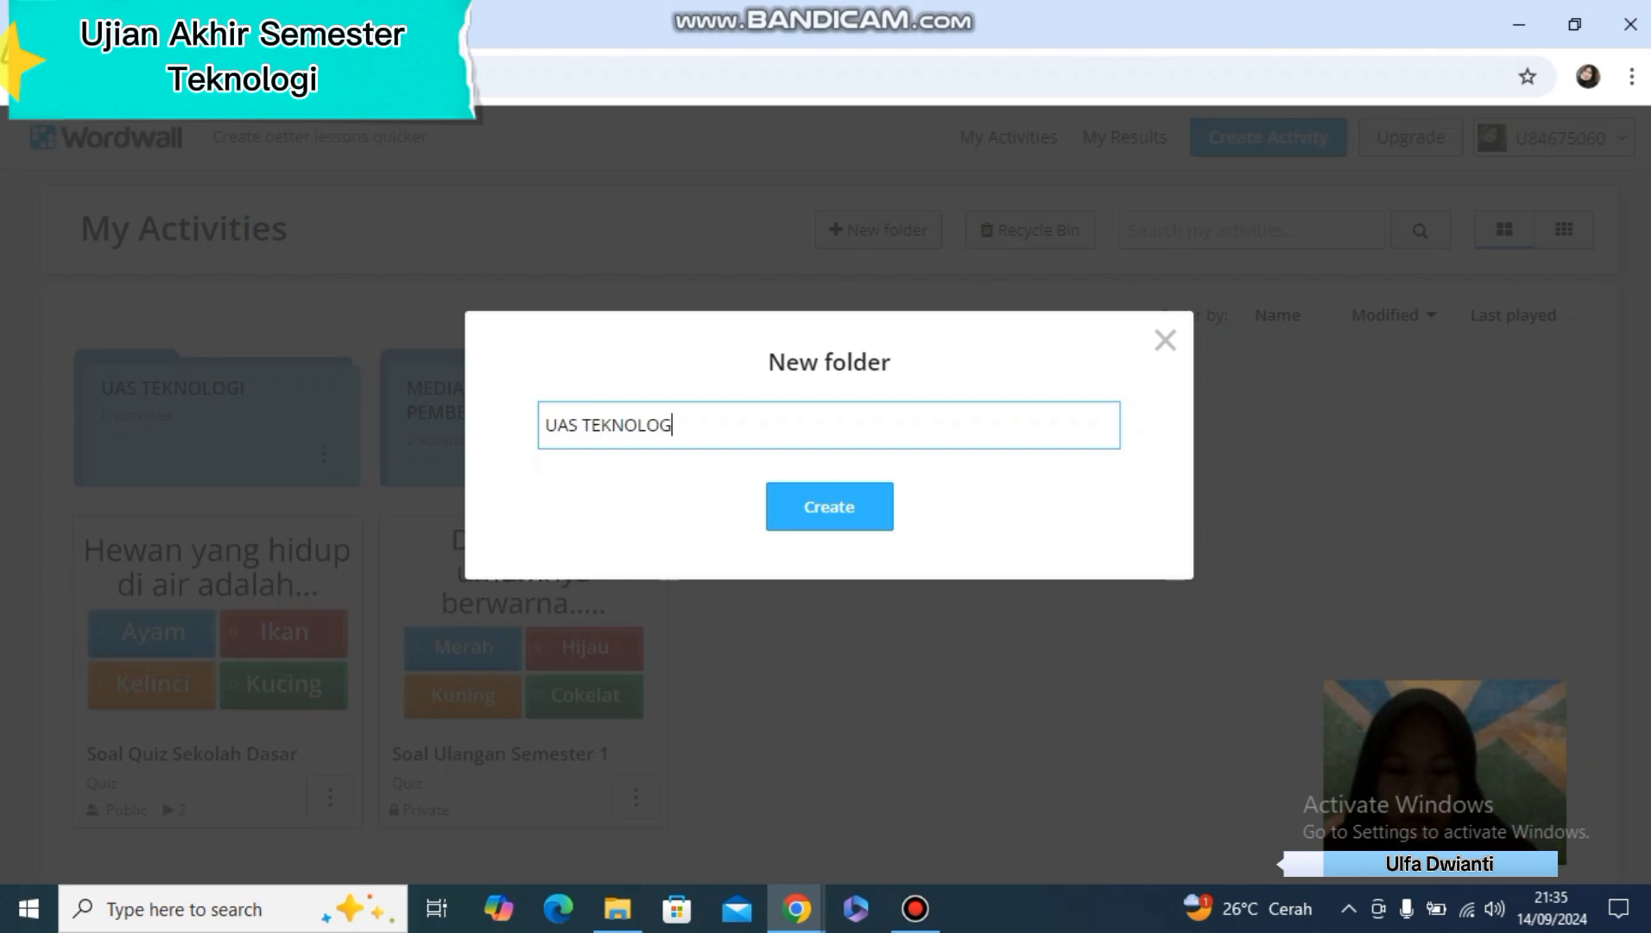
type("I BARU ")
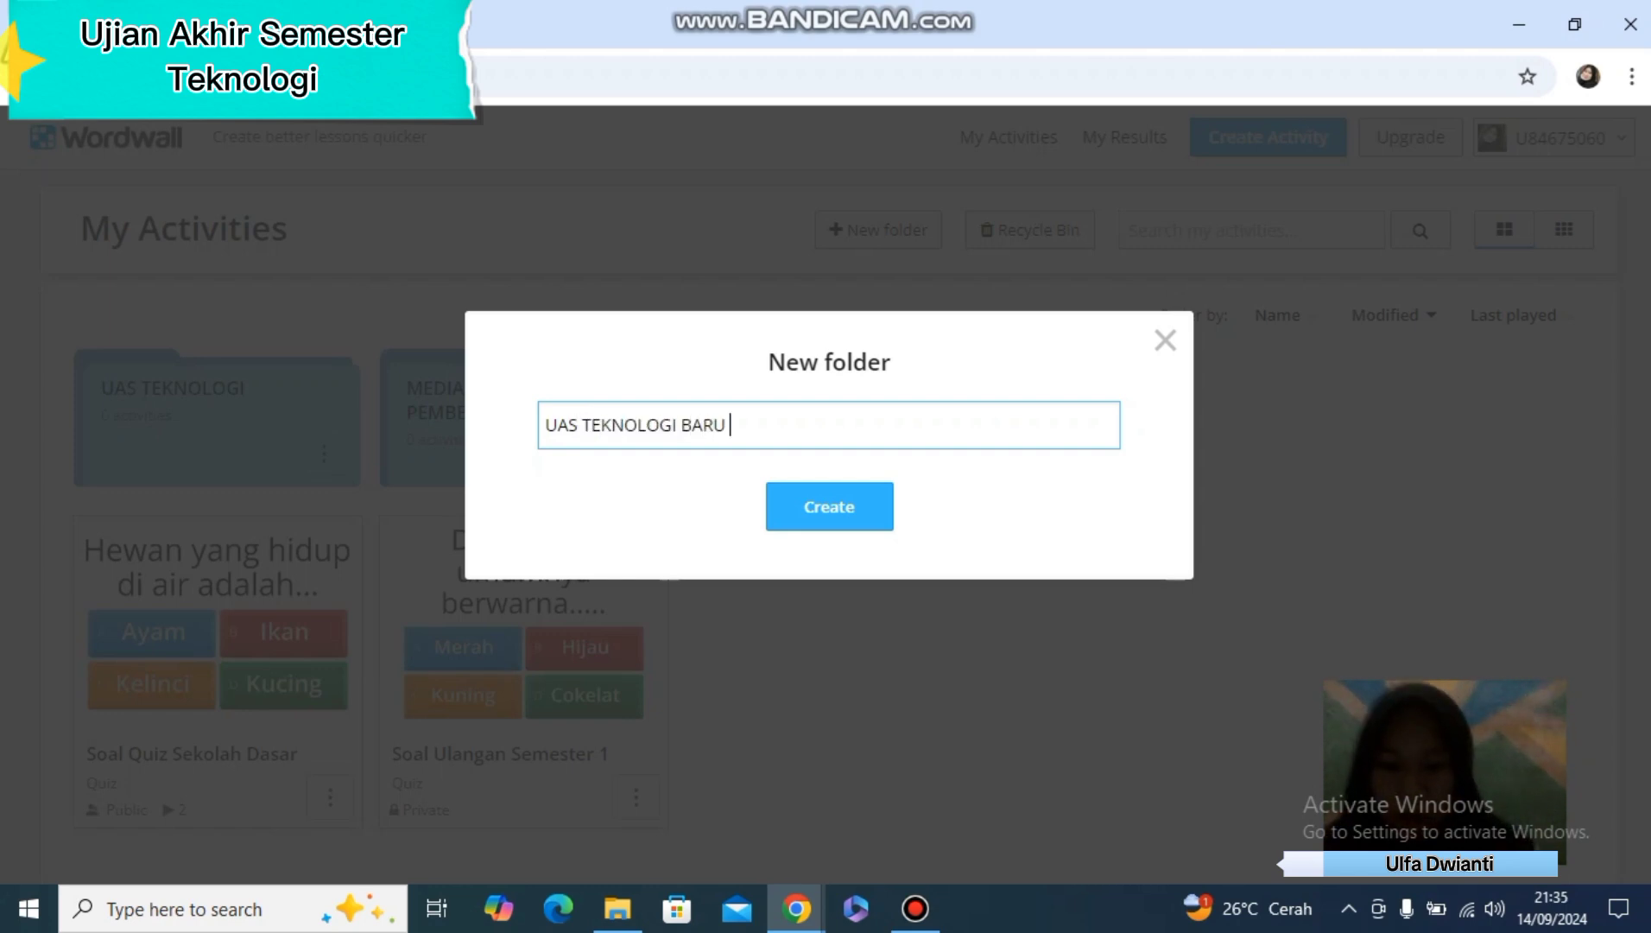
type("DALAM PENG")
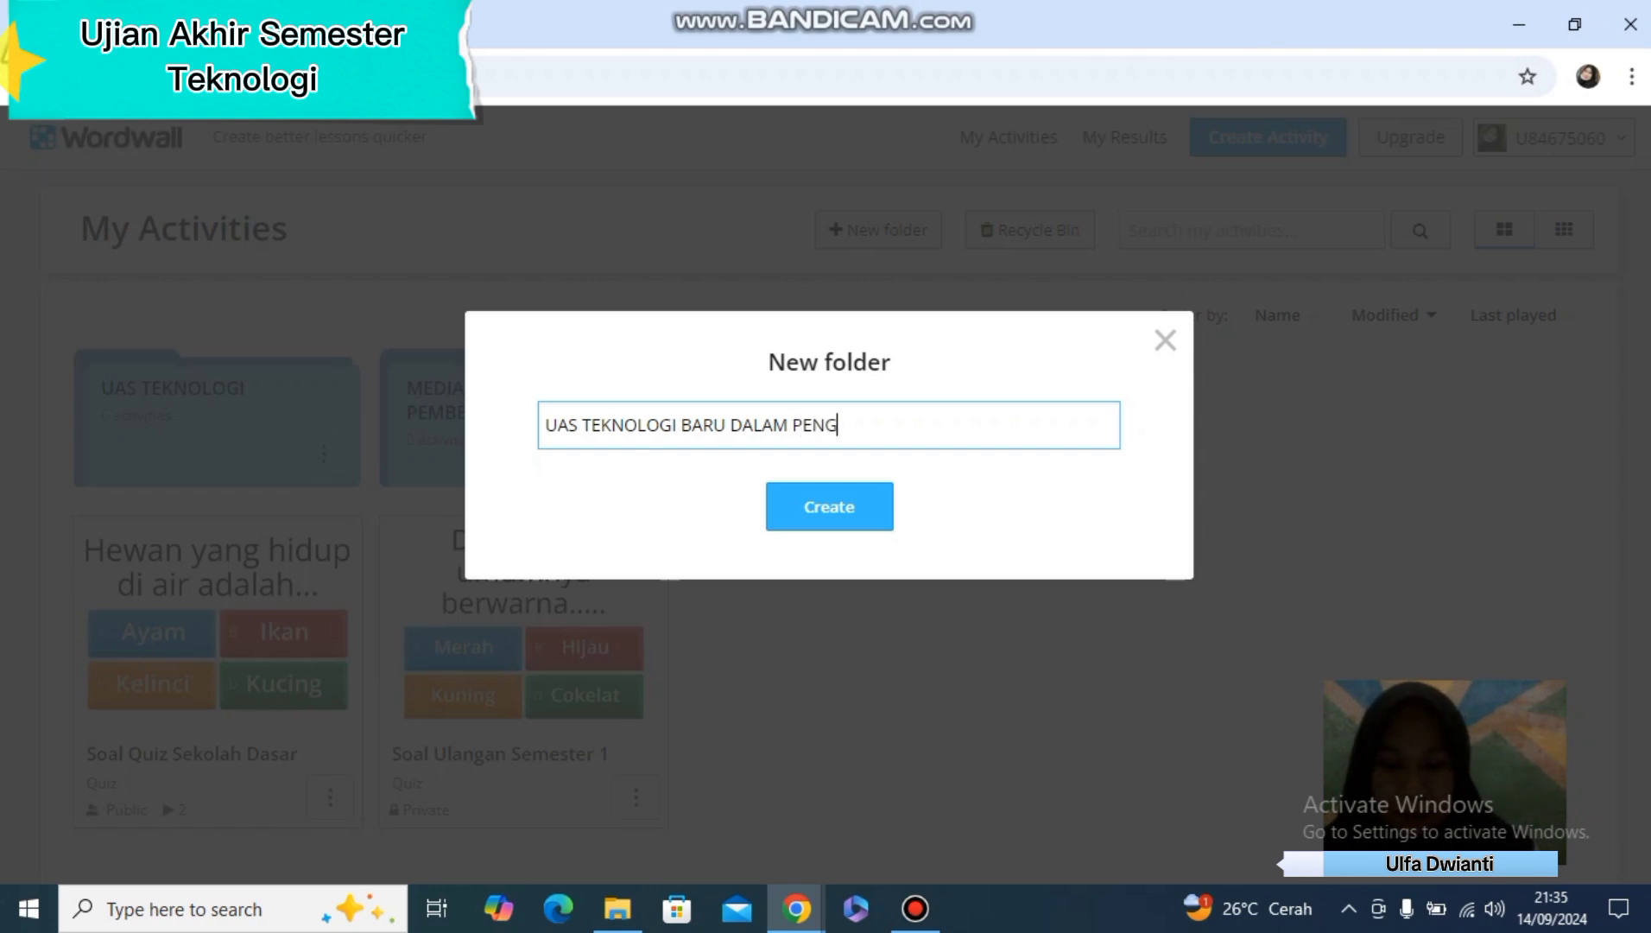
type("AJARAN")
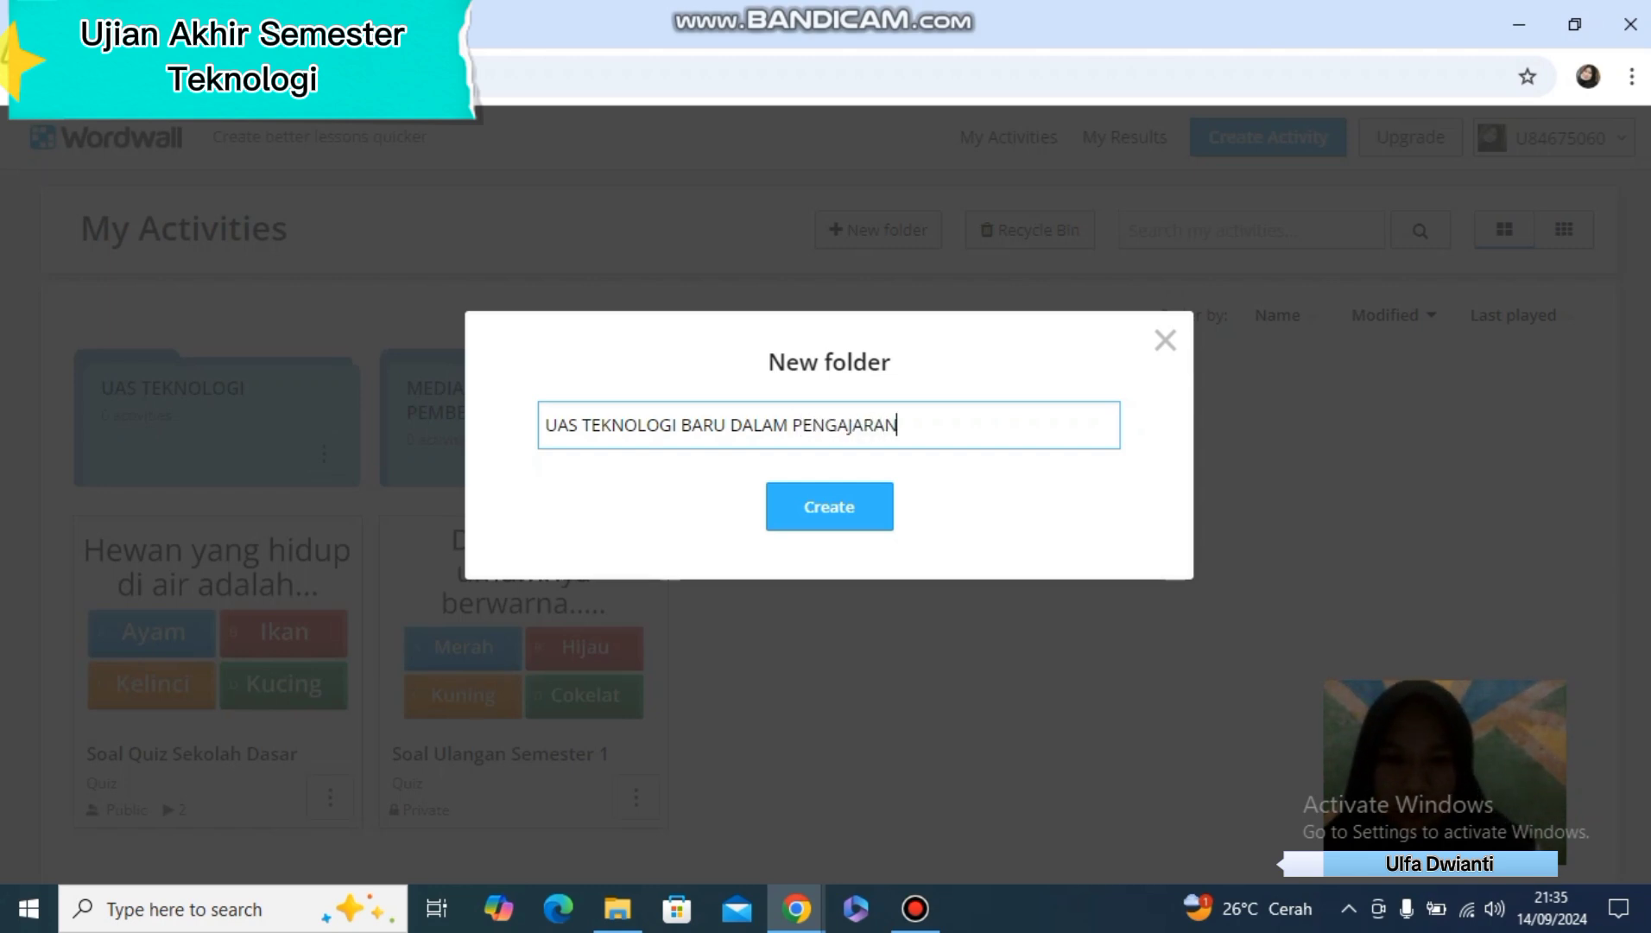
key("Return")
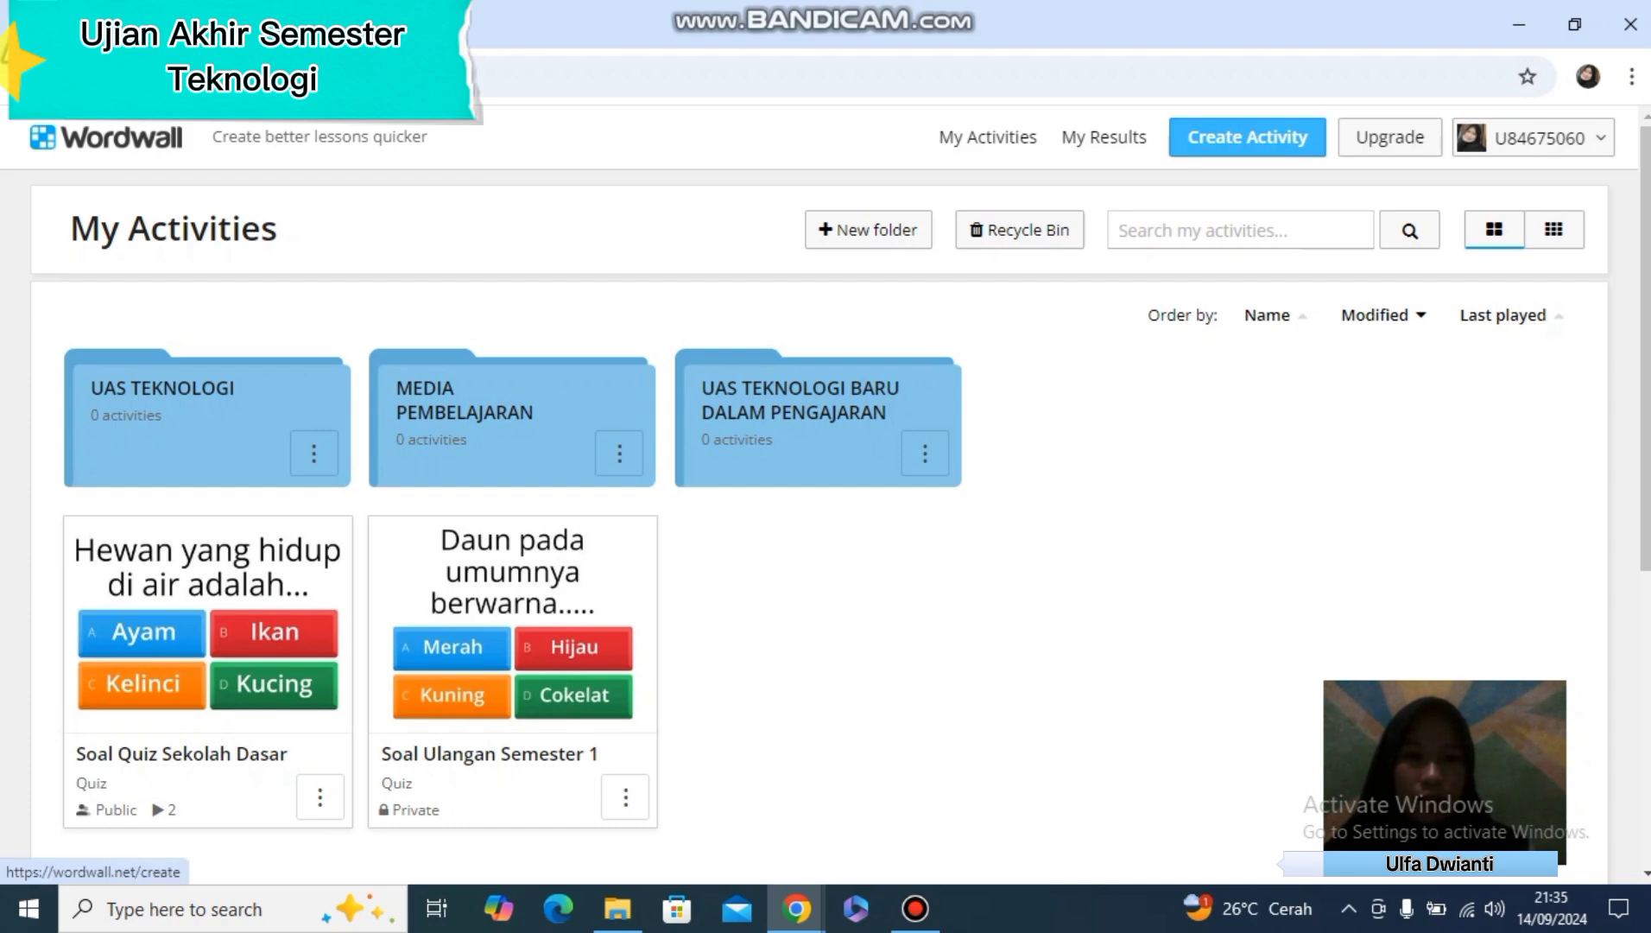
Start a new activity based on the Quiz template
left_click(1248, 136)
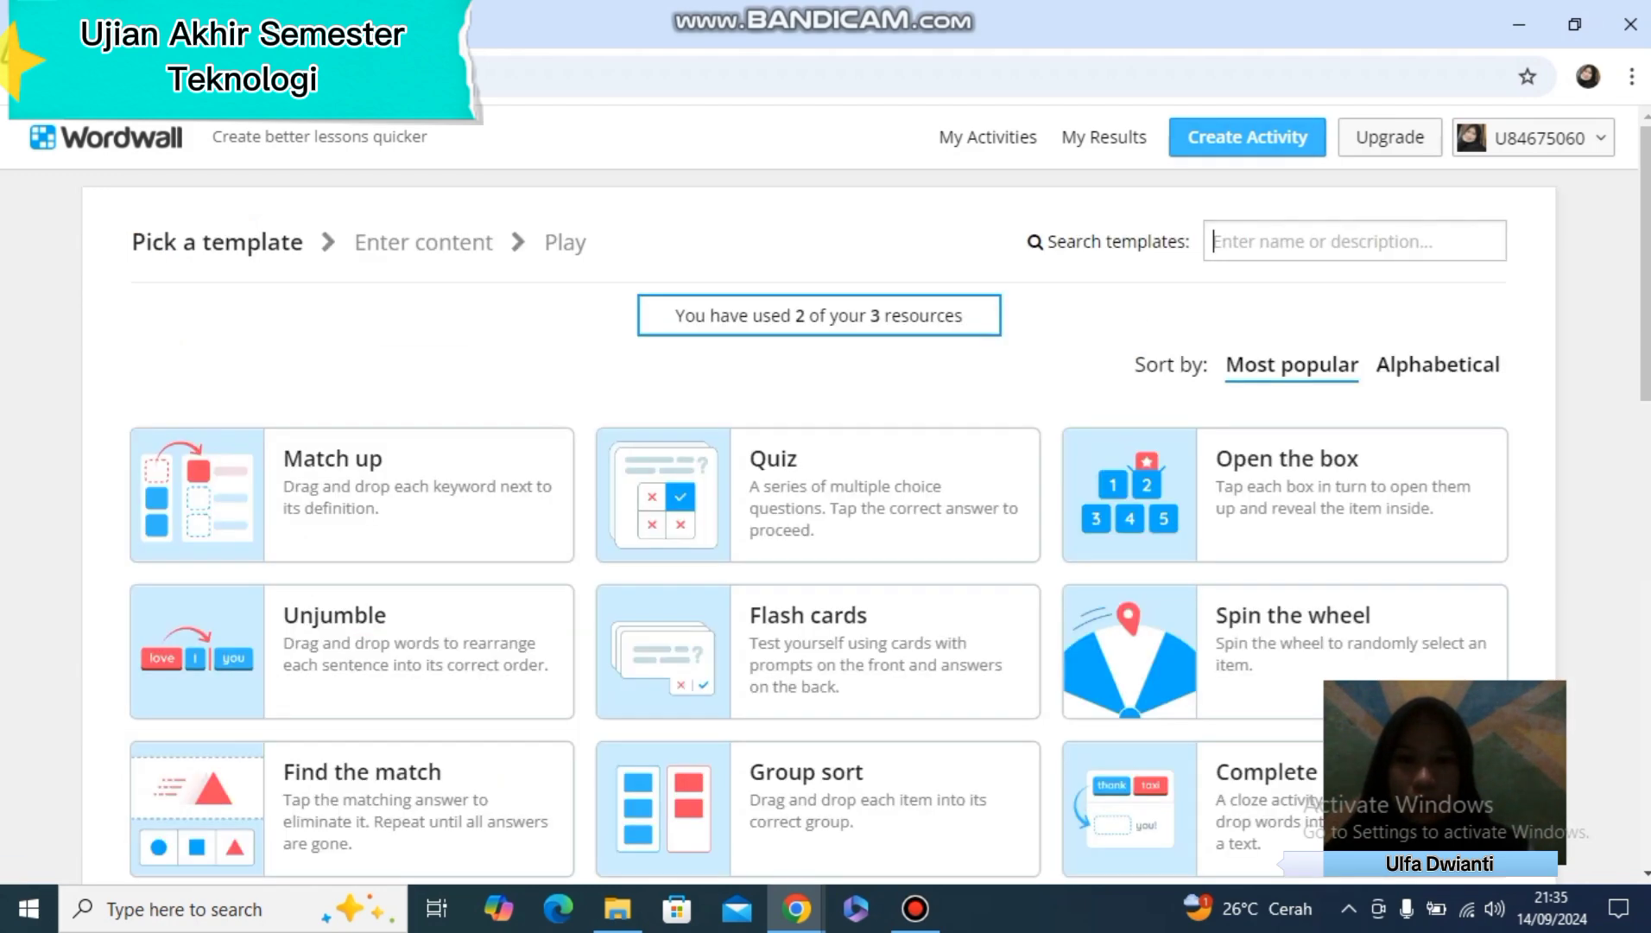
scroll(819, 518, "down", 5)
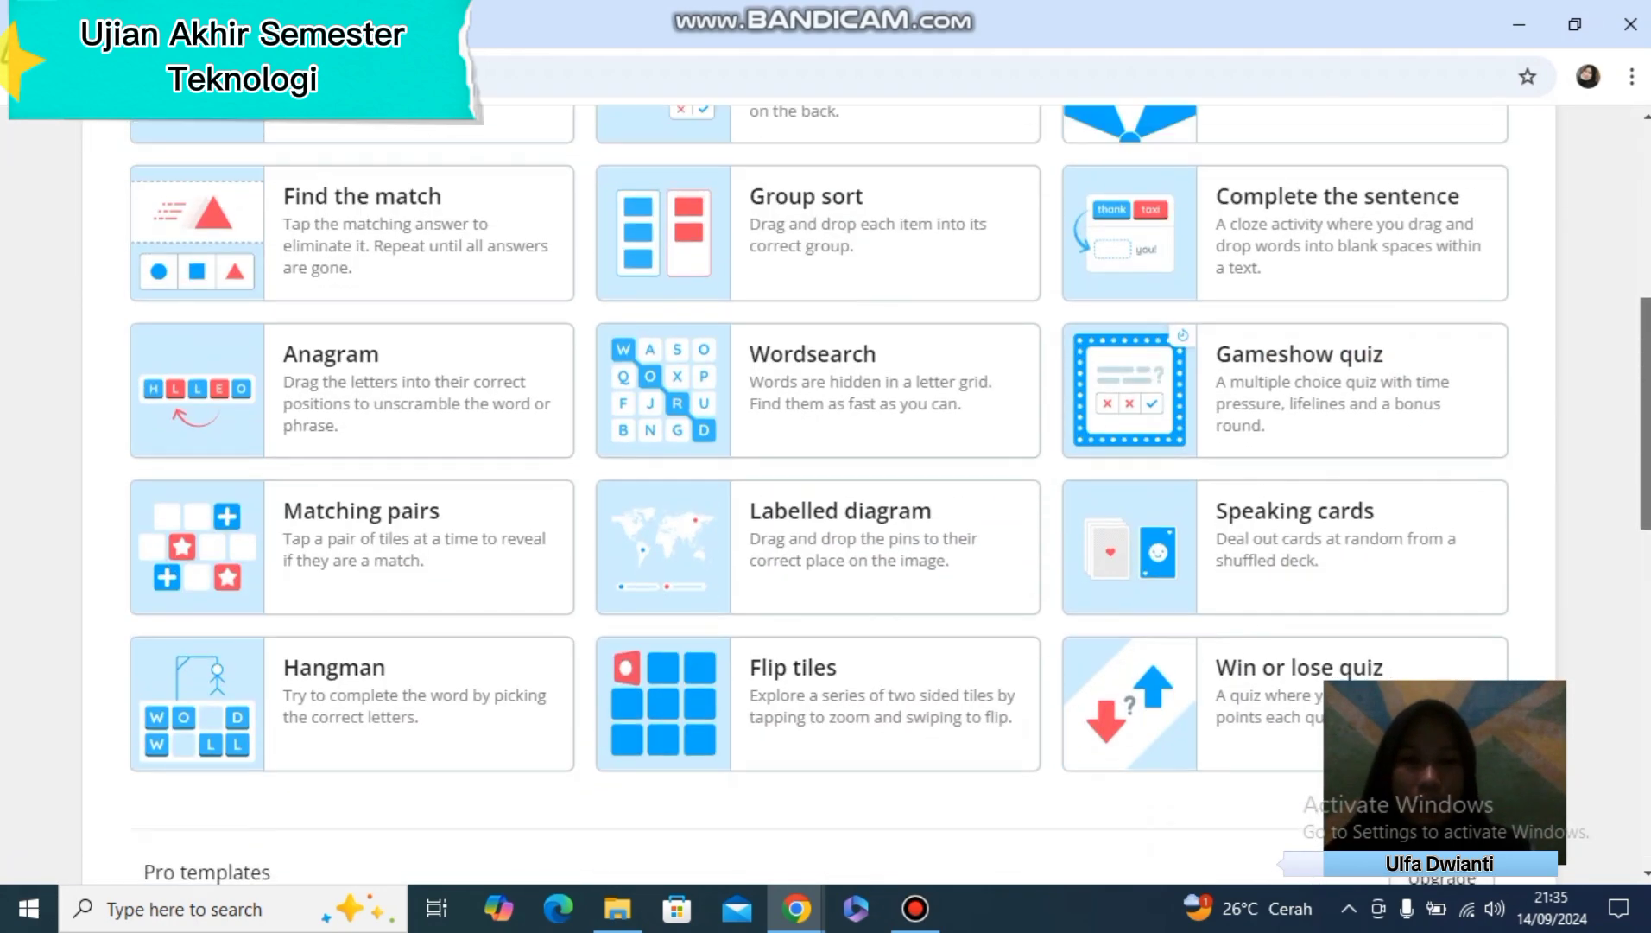
scroll(819, 519, "up", 5)
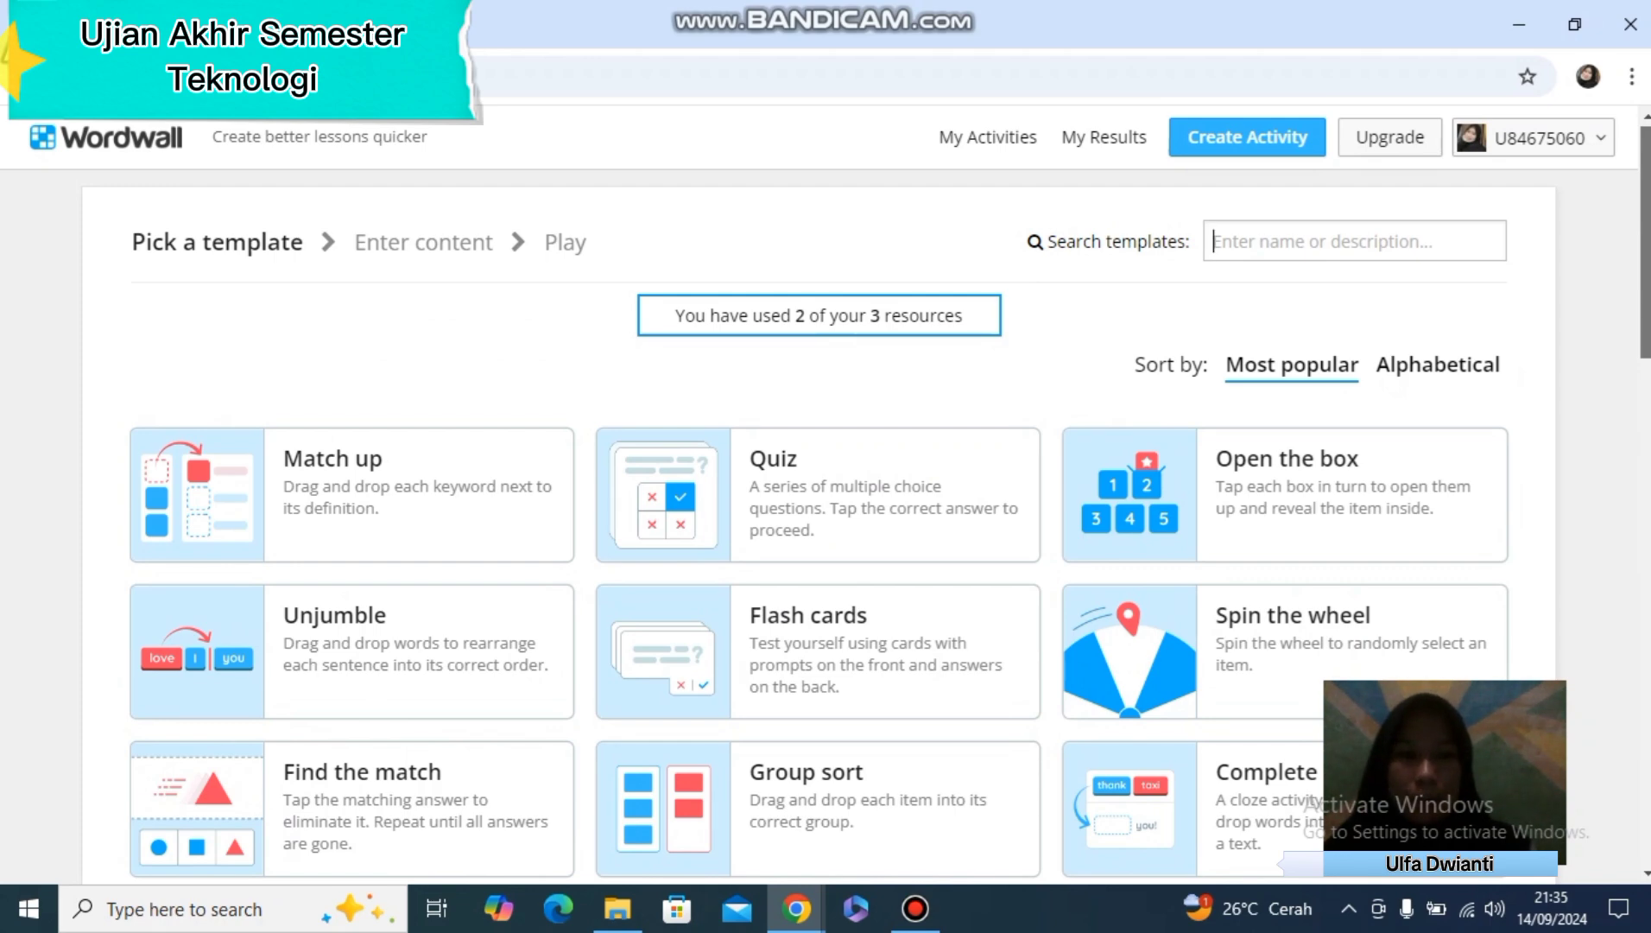
scroll(819, 518, "down", 8)
scroll(819, 519, "up", 8)
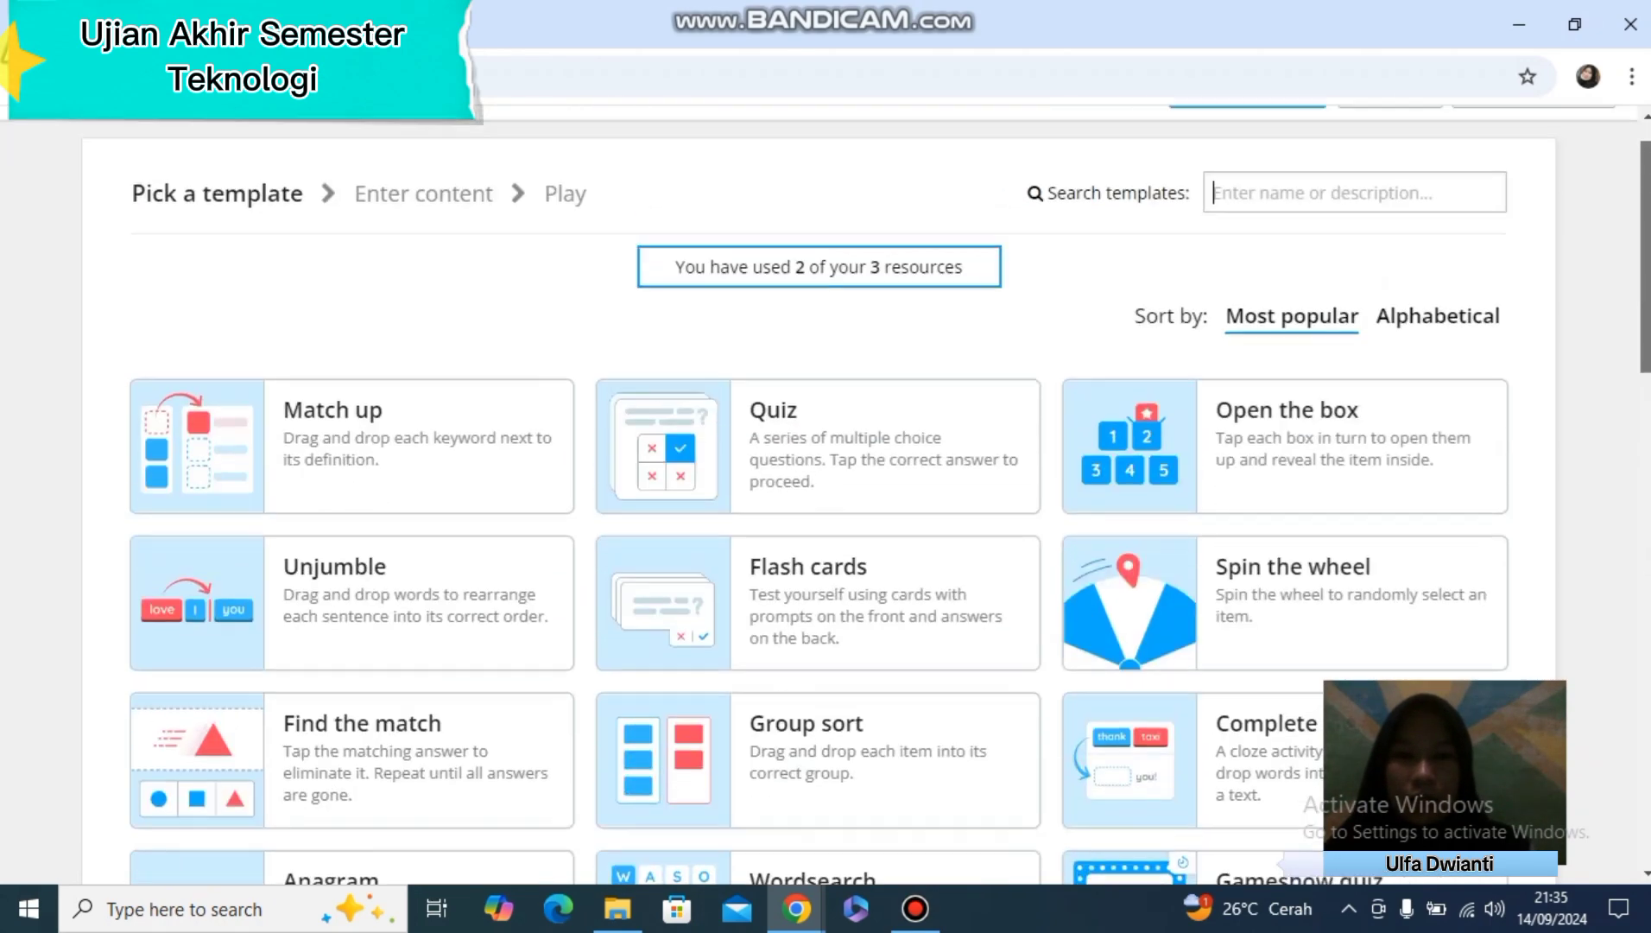
scroll(819, 518, "up", 1)
scroll(819, 518, "down", 1)
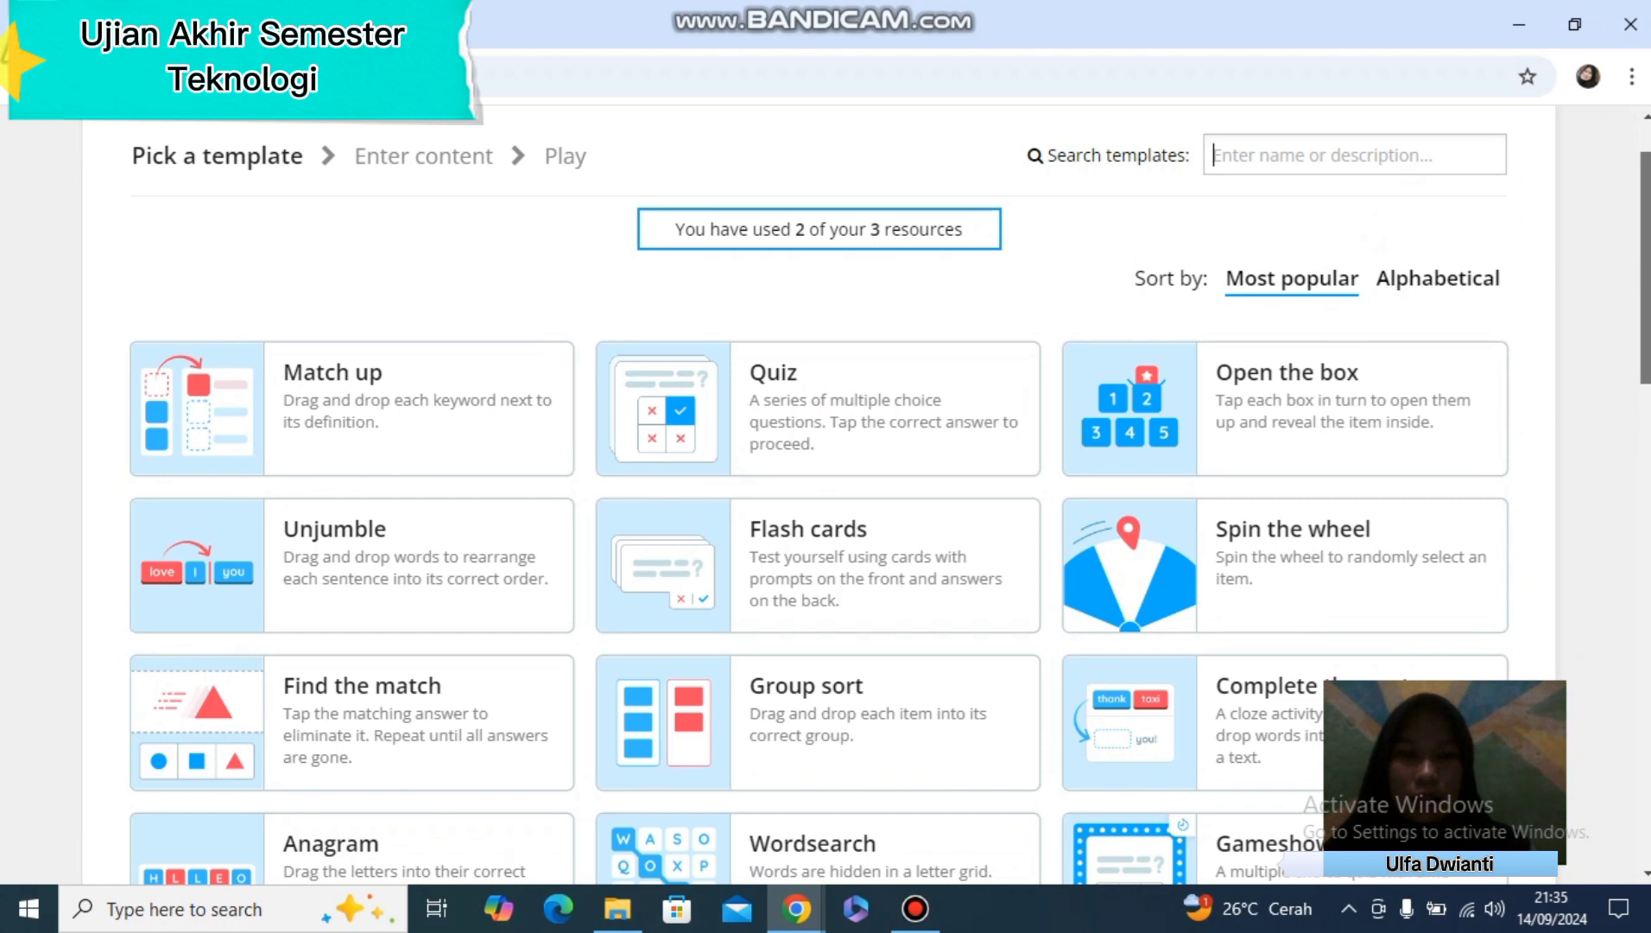
left_click(868, 415)
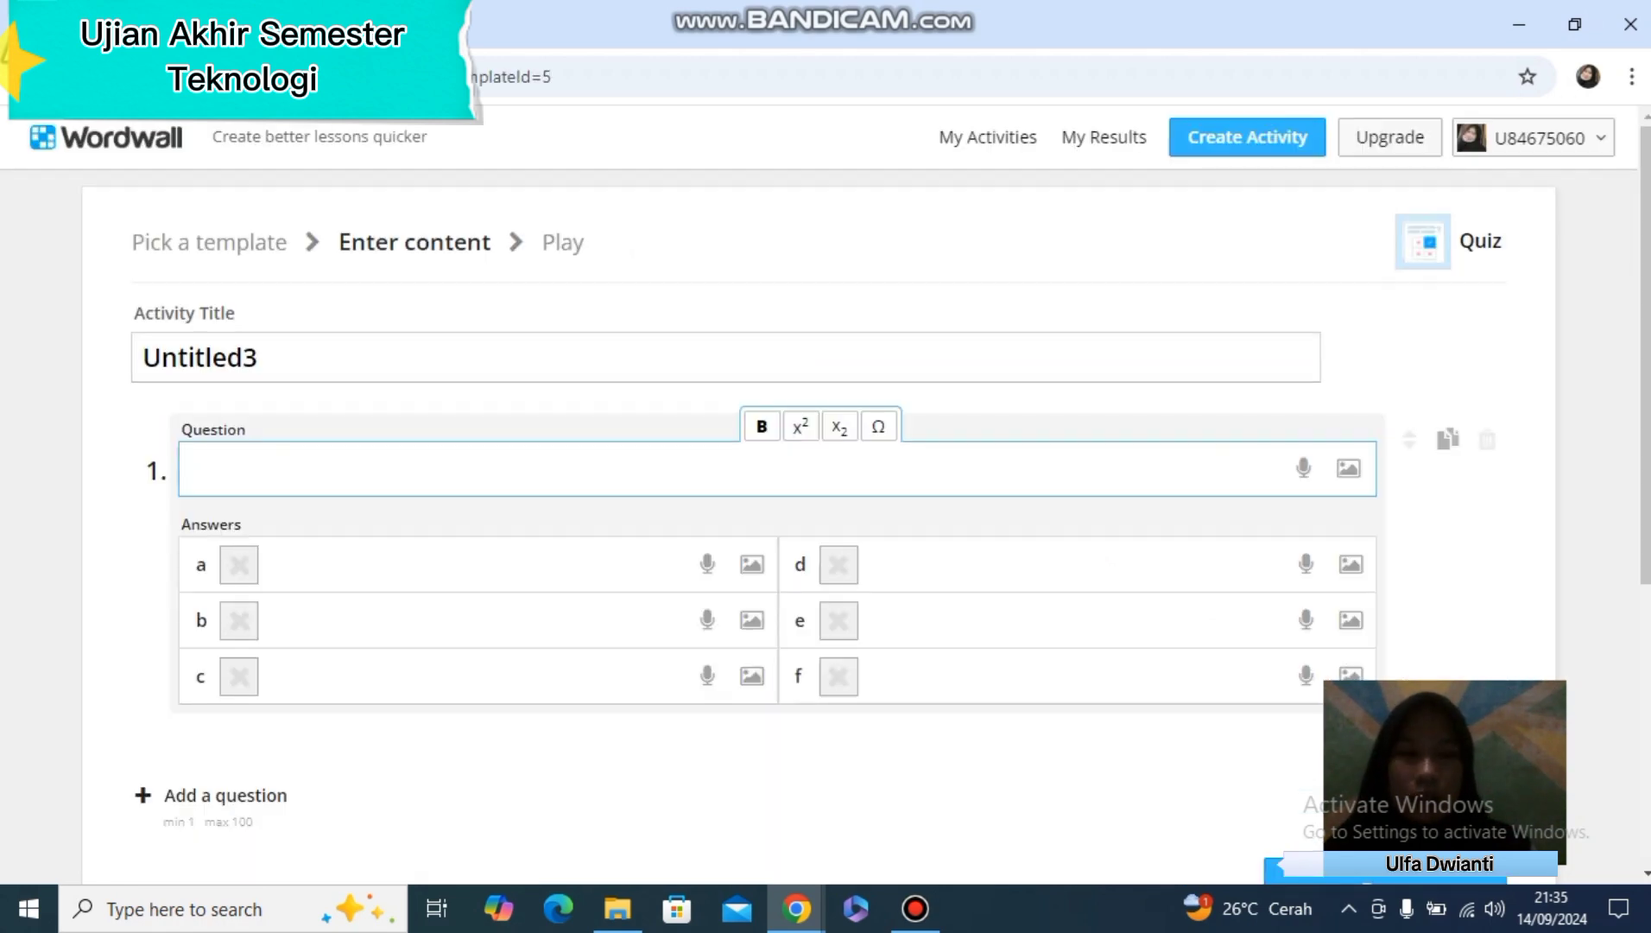
Replace the default activity title with "SOAL QIUZ"
double_click(200, 357)
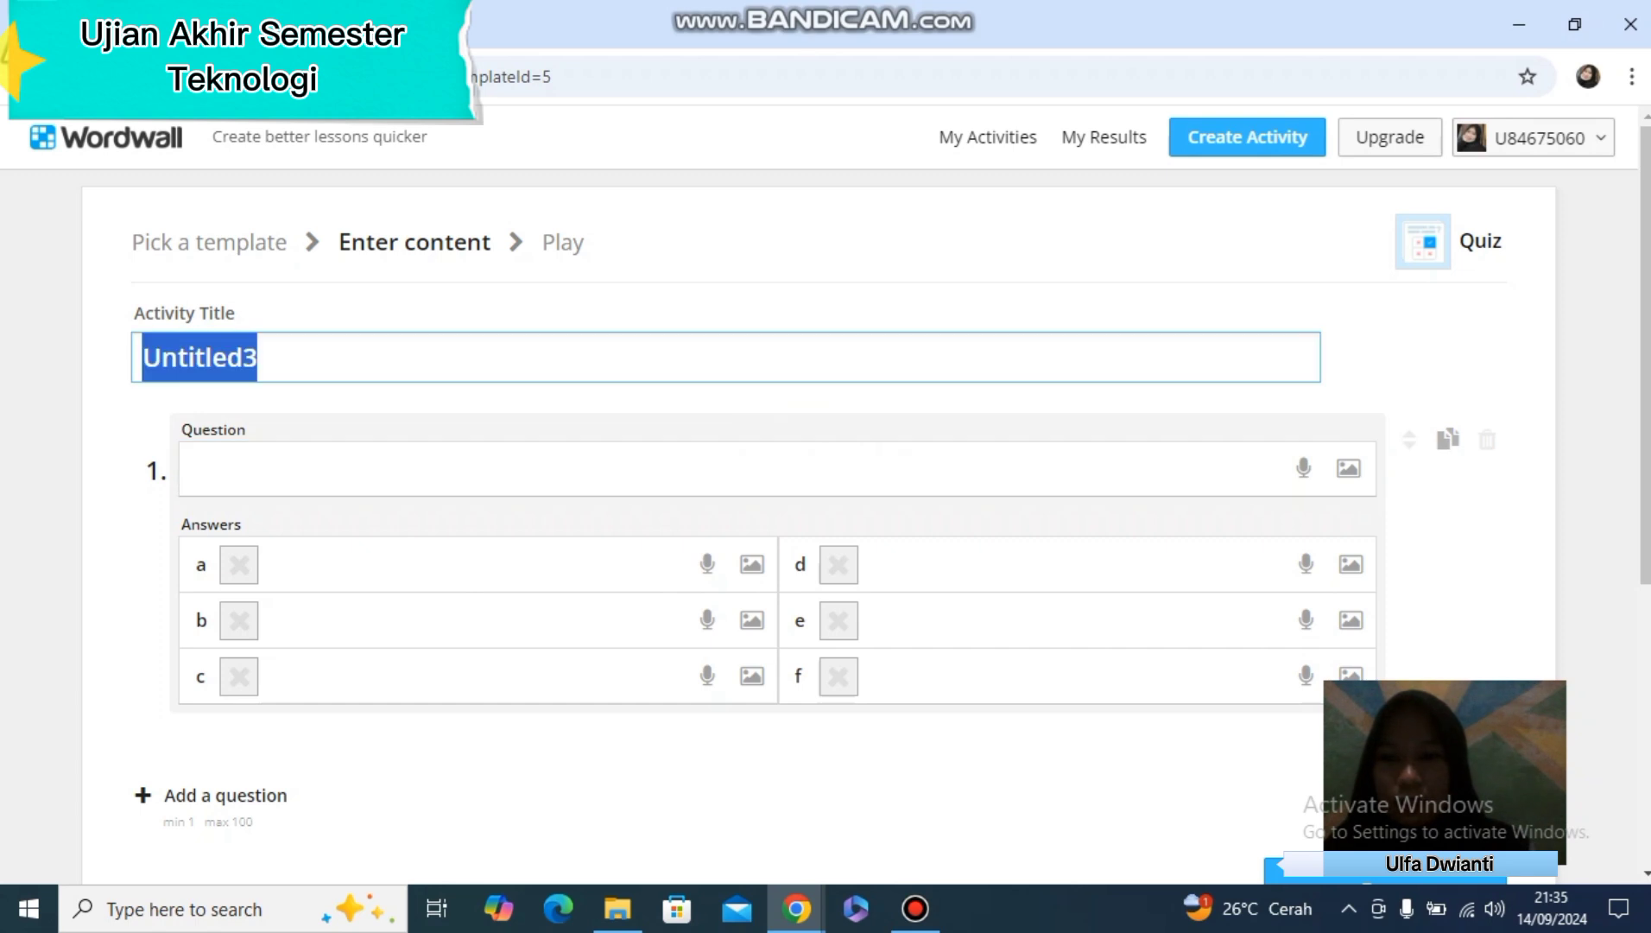
key("BackSpace")
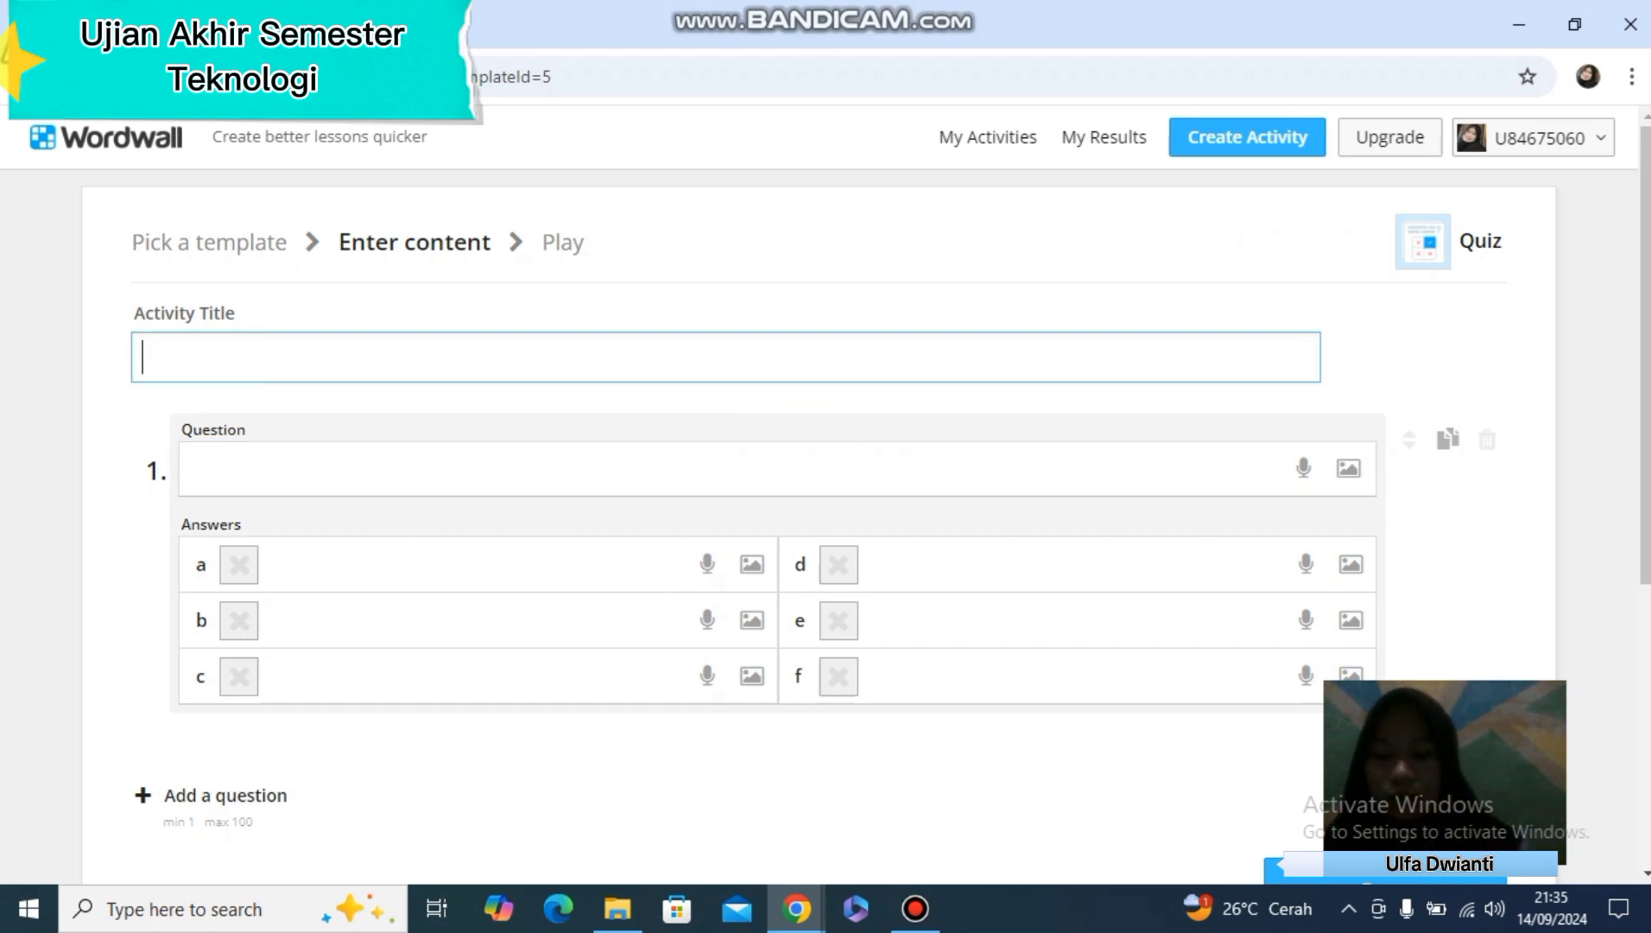
type("SOAL")
key("BackSpace")
key("BackSpace")
key("BackSpace")
key("BackSpace")
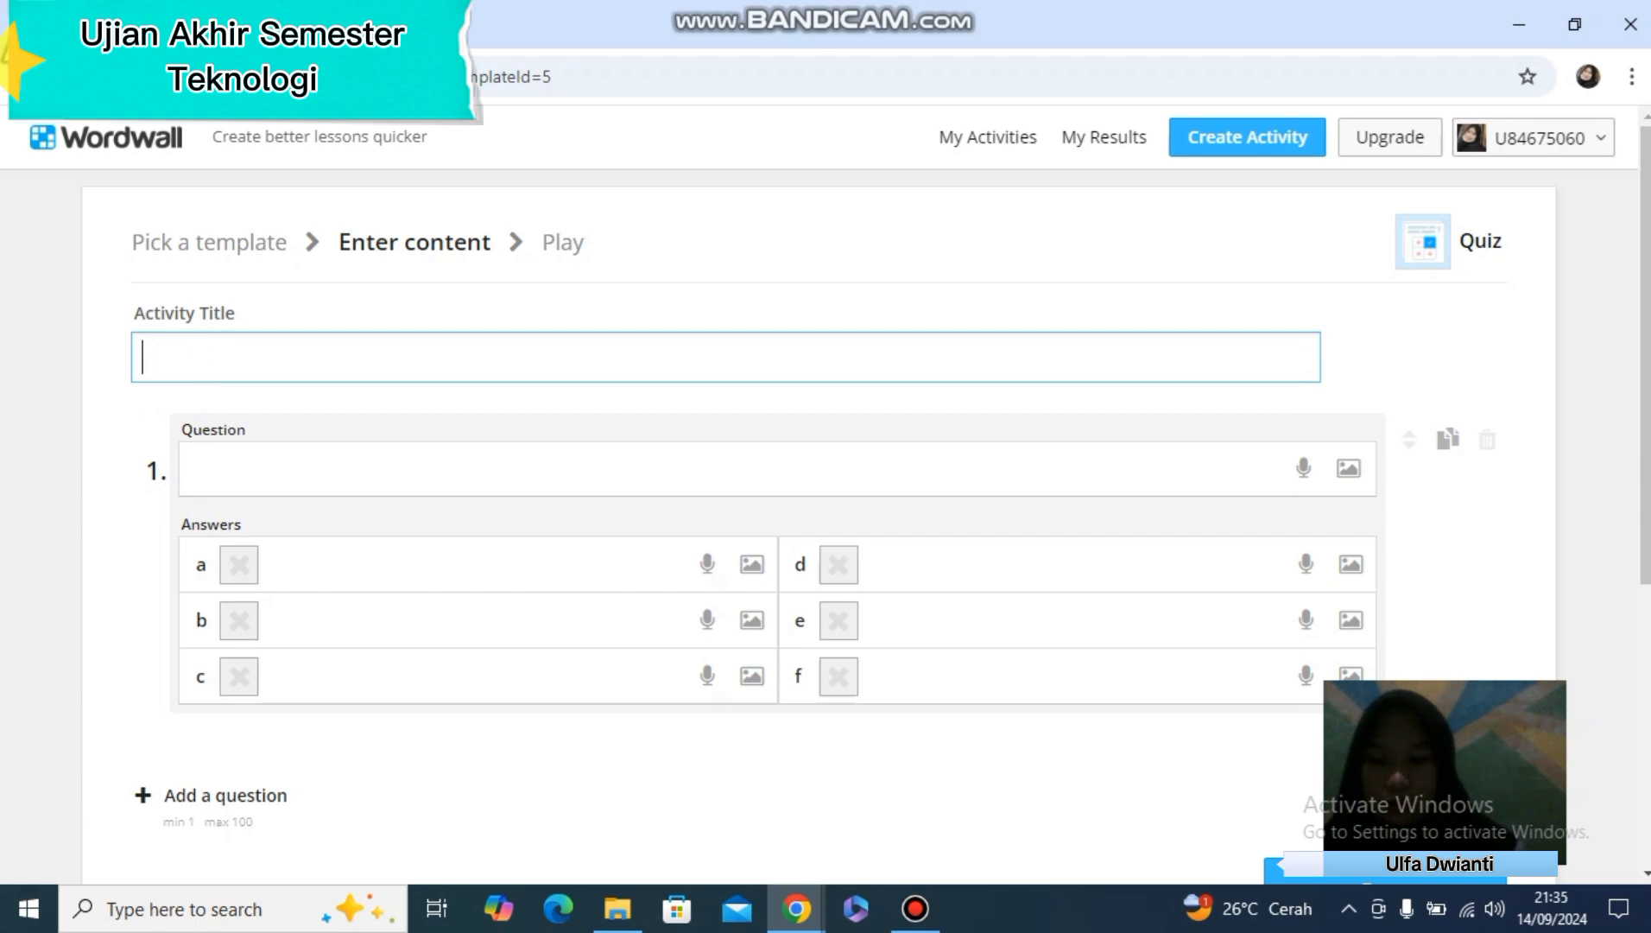
type("SOAL ")
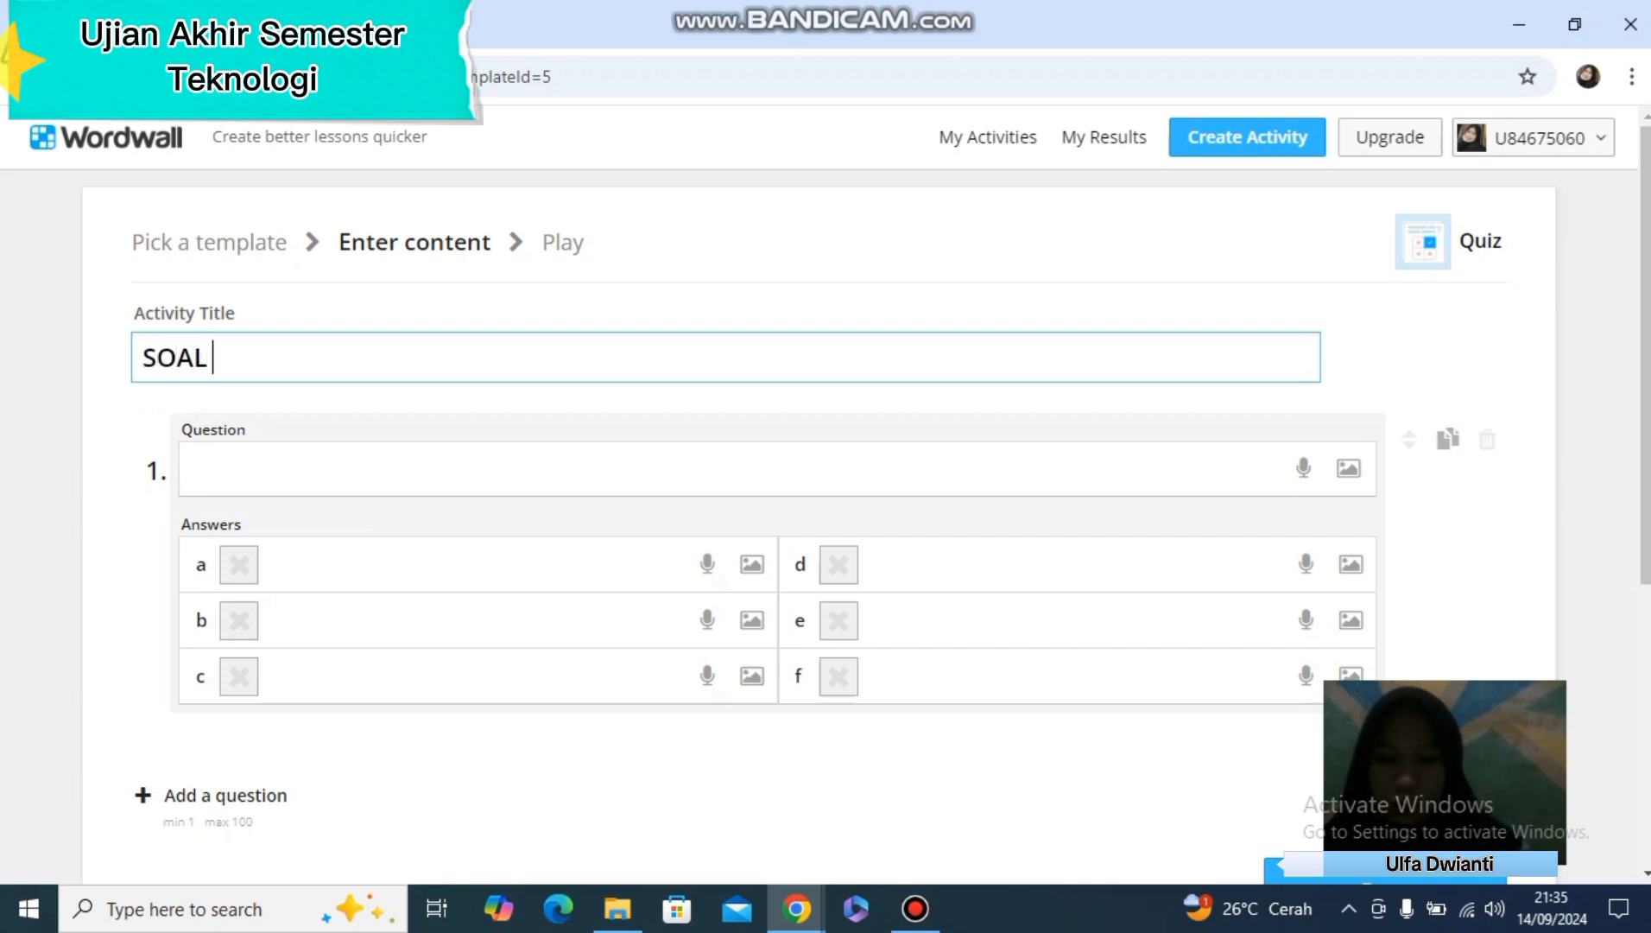
type("QIUZ")
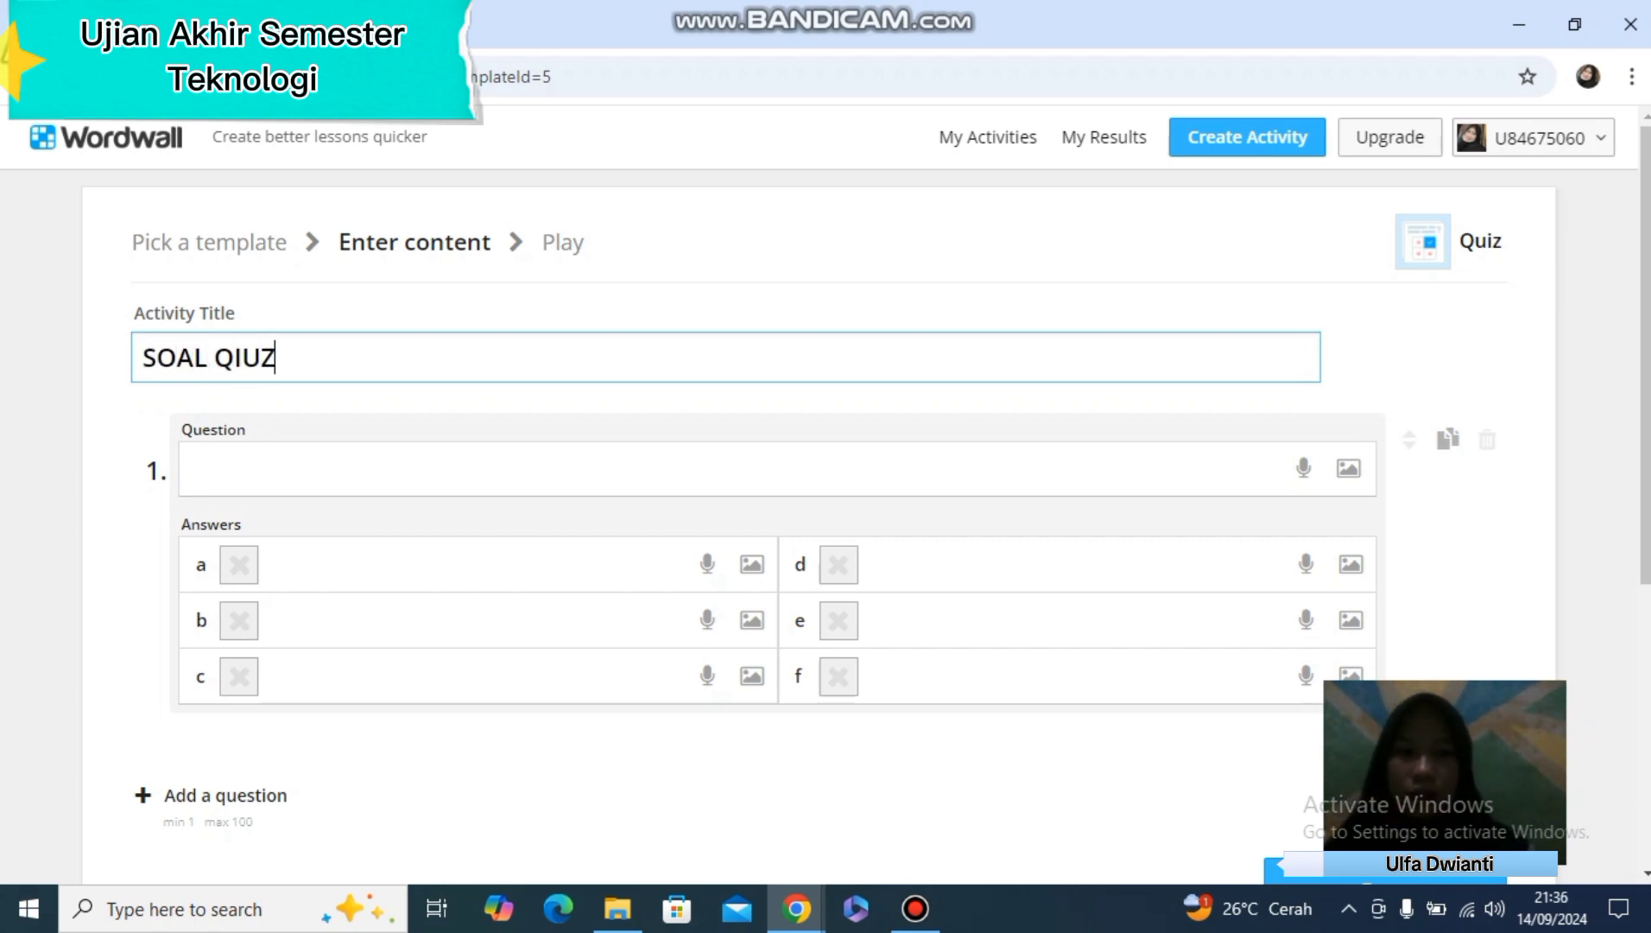
Enter "Hewan Yang hidup di air adalah" as the text of question 1
left_click(199, 470)
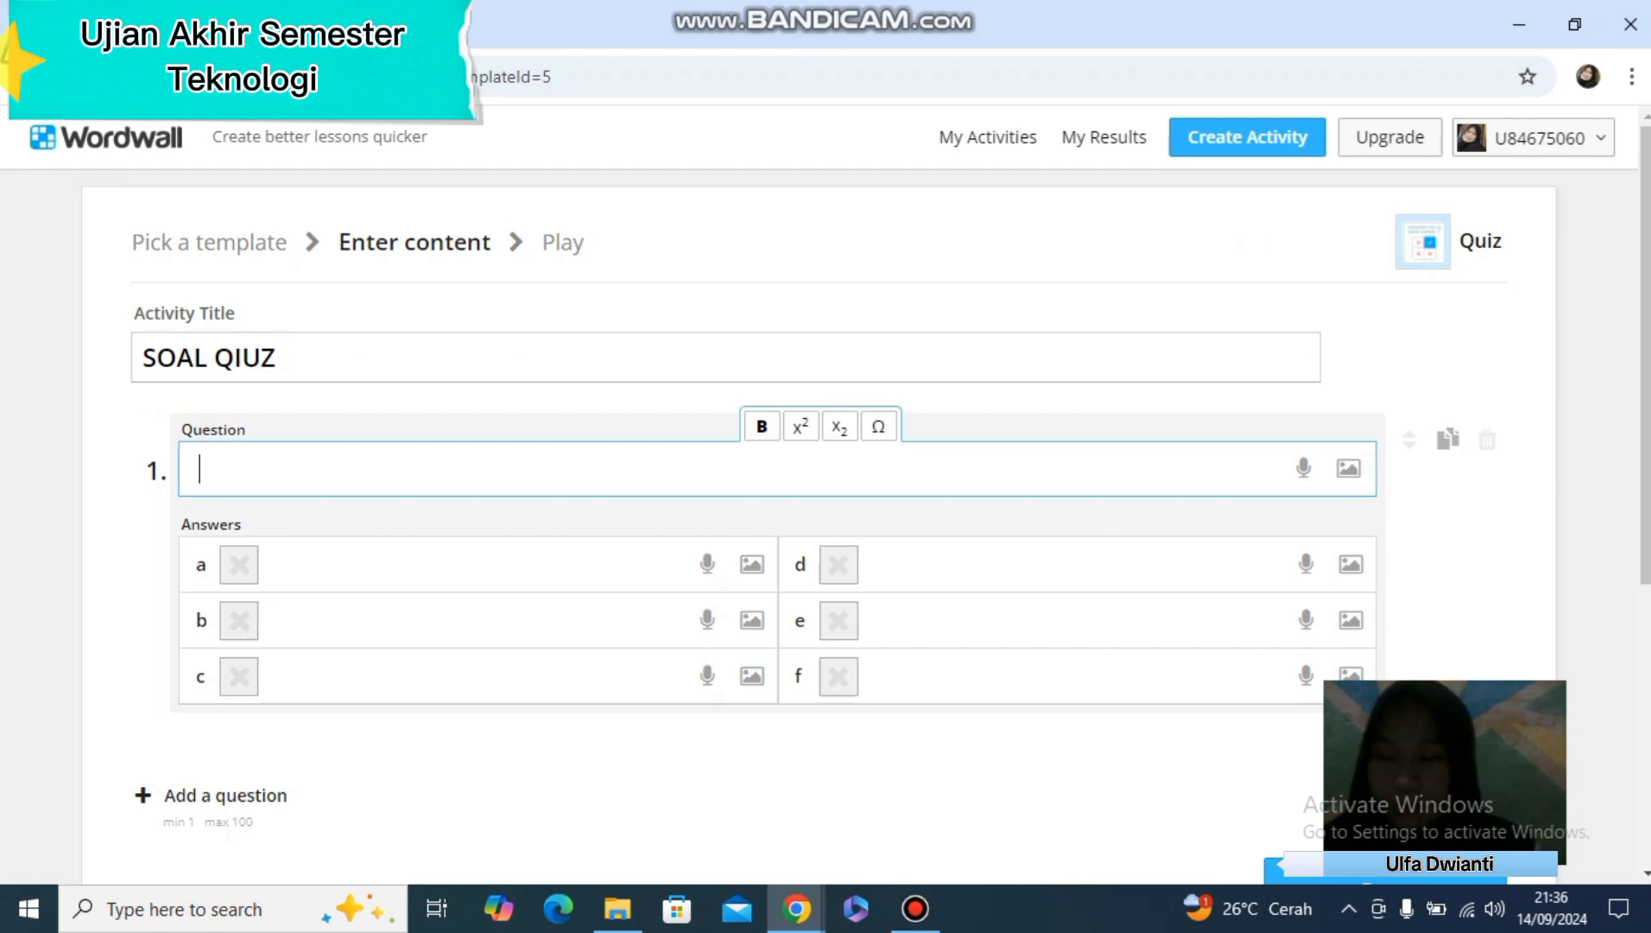
type("Hewan Yang hidup di")
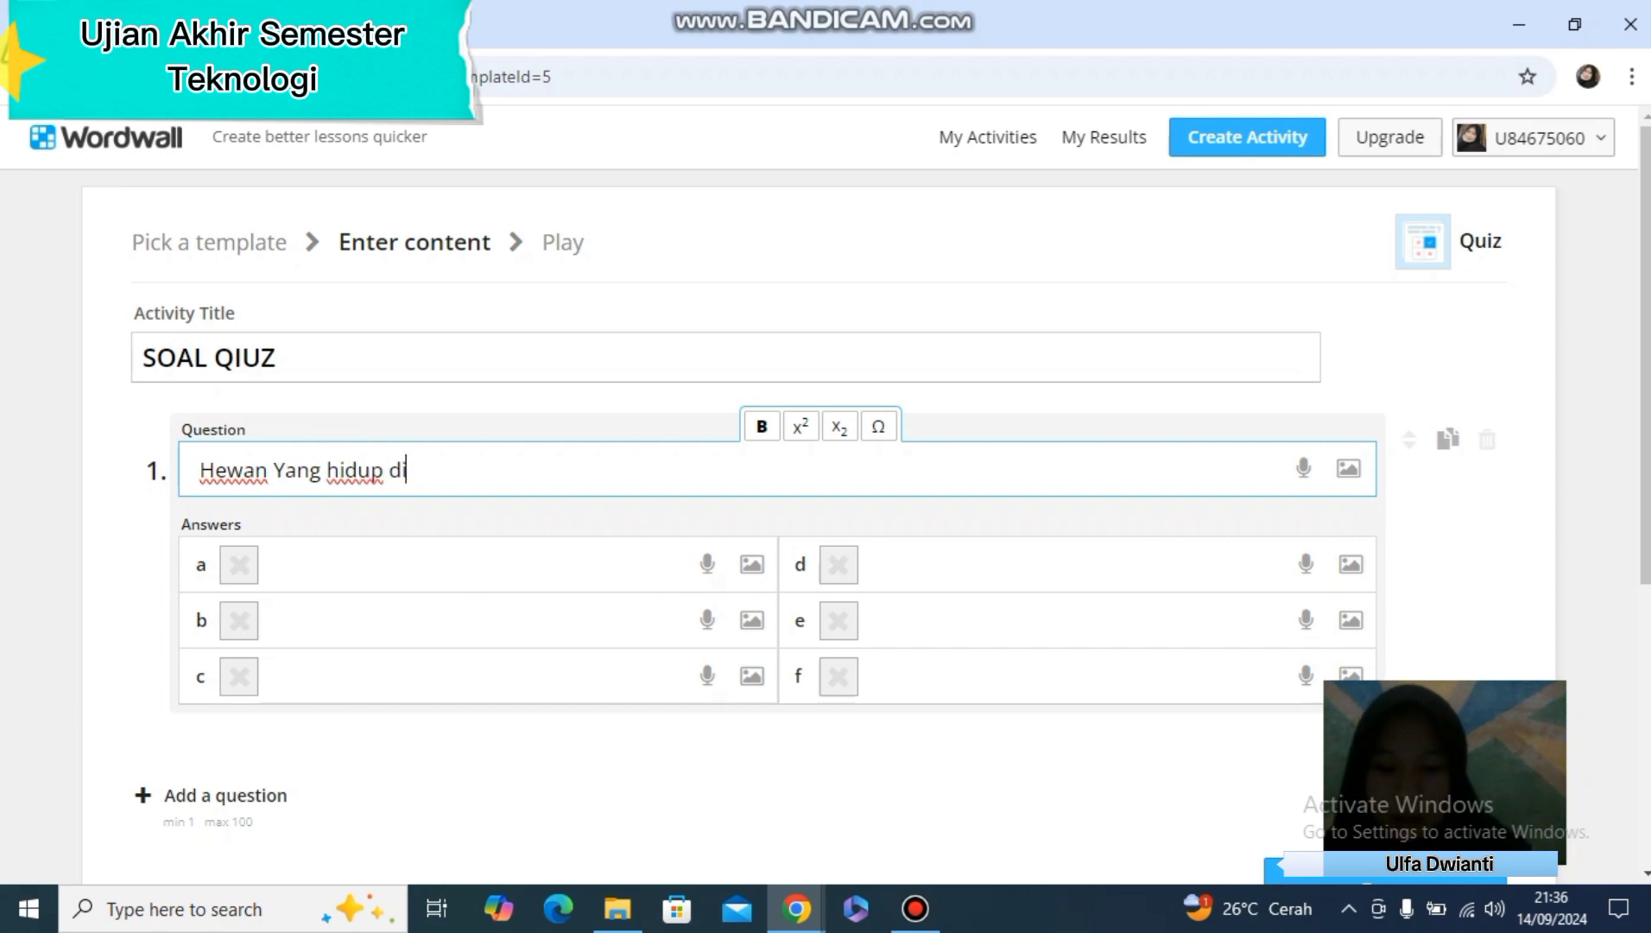
type(" air adalah")
Fill in answers a to d of question 1 with Ayam, Ikan, Kelinci and Kucing
key("Tab")
type("Ayam")
key("Tab")
type("Ikan")
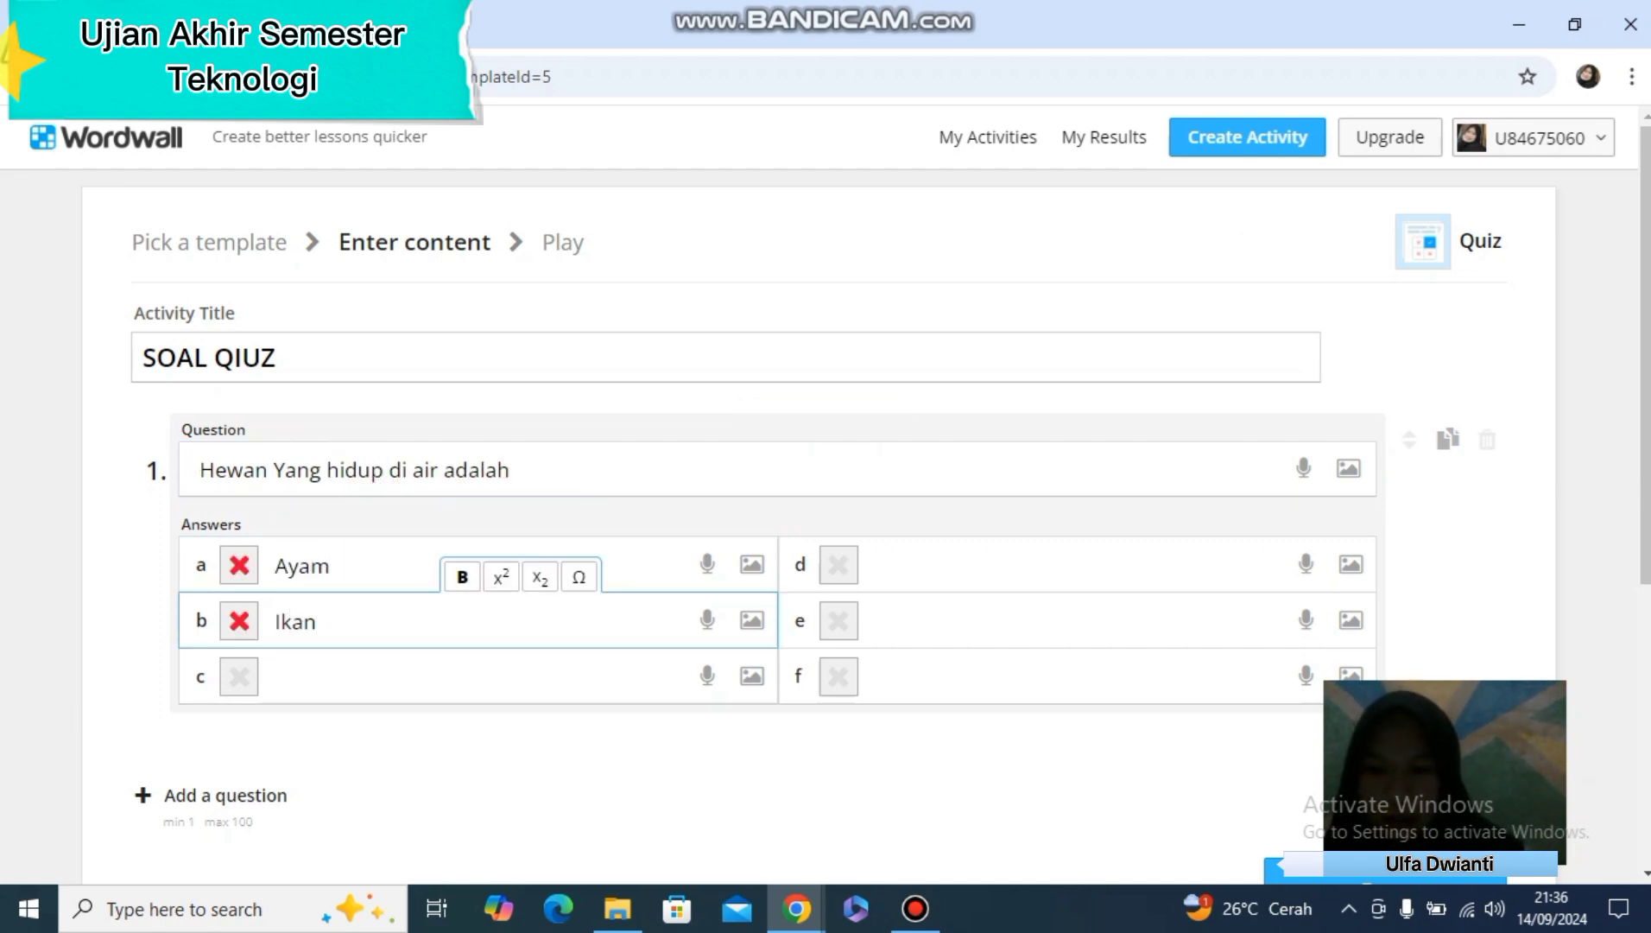
key("Tab")
type("Kelinci")
key("Tab")
type("Kucing")
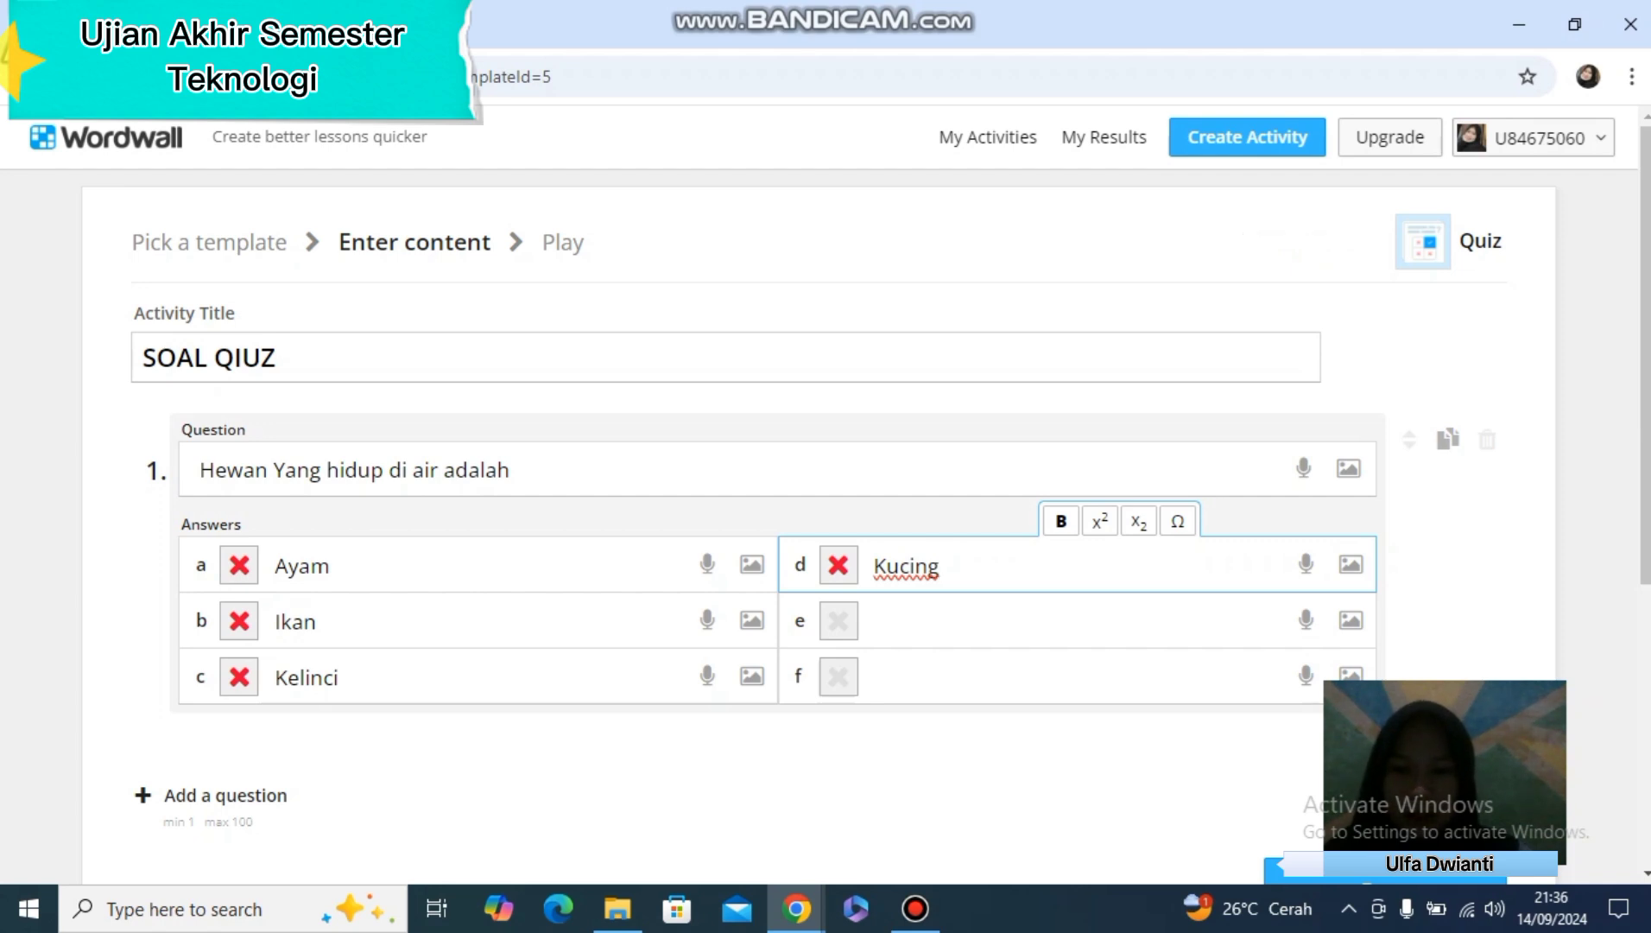
Append " ...." to the end of question 1's text
left_click(511, 469)
type("....")
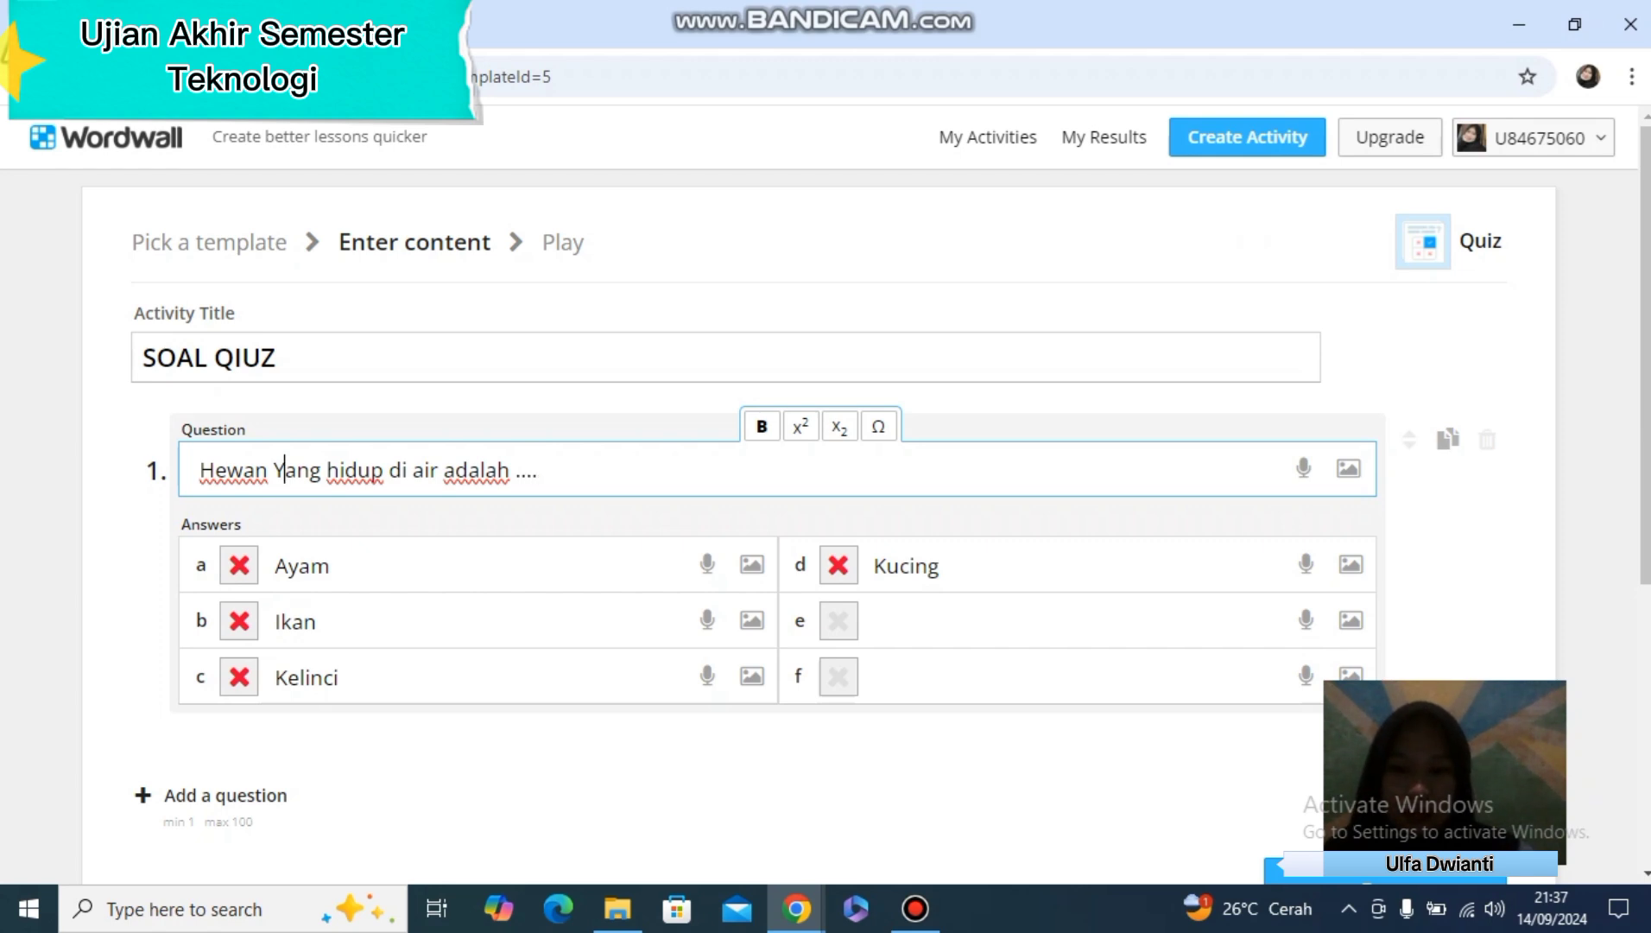
Change "Yang" to "yang" in question 1 and mark answer b, Ikan, as correct
key("BackSpace")
type("y")
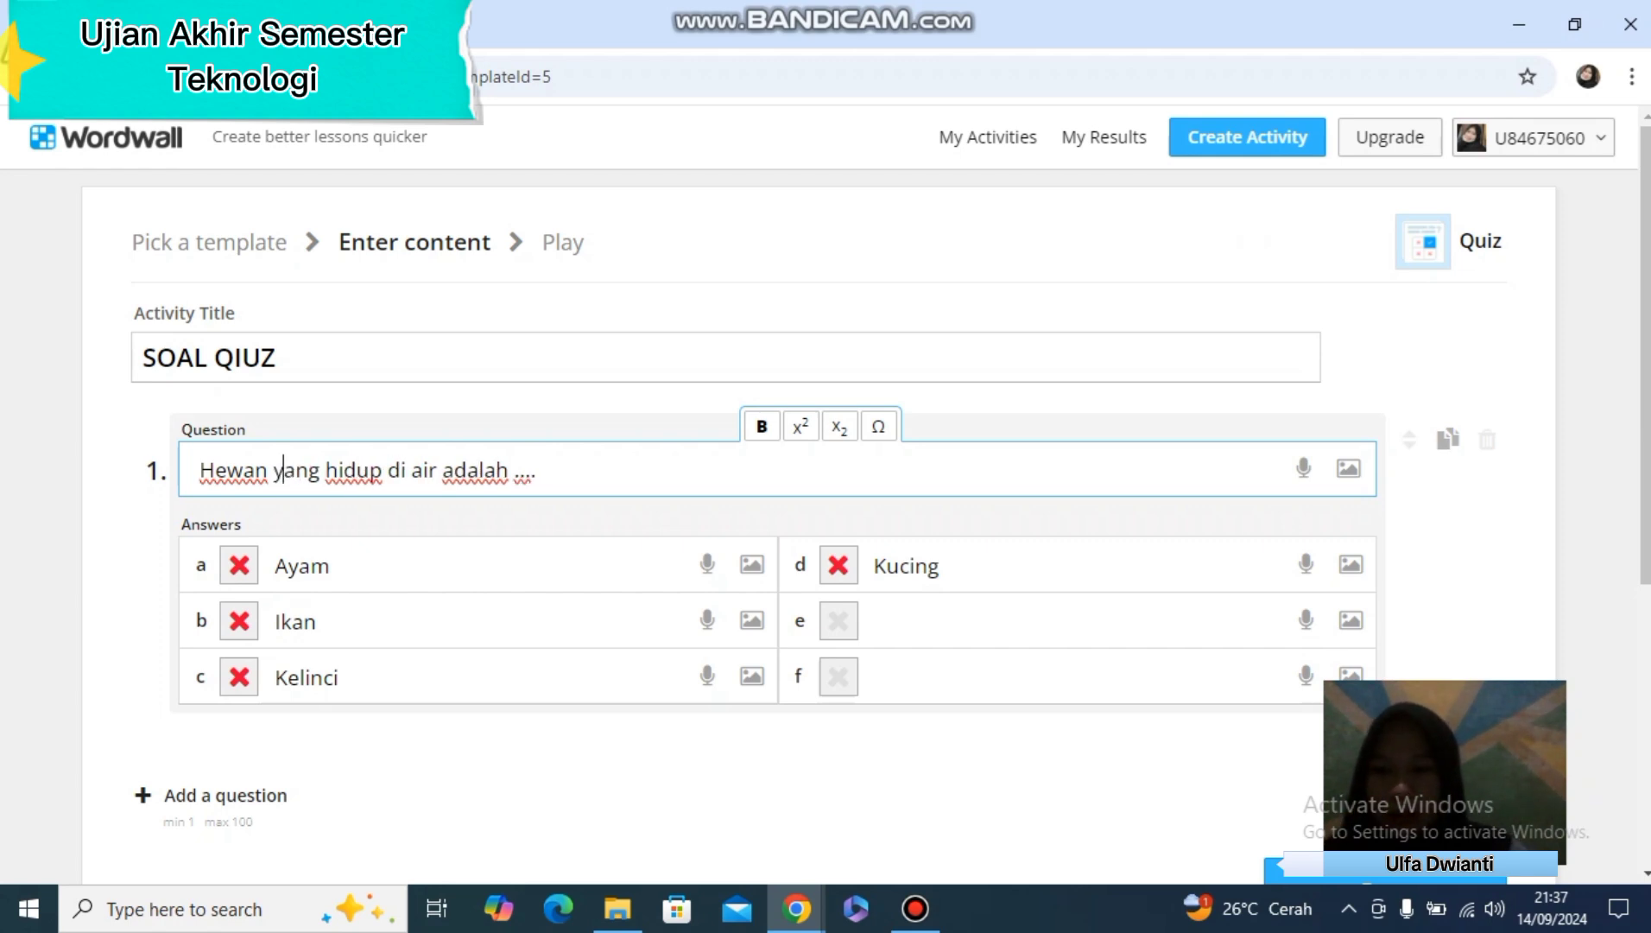
left_click(239, 621)
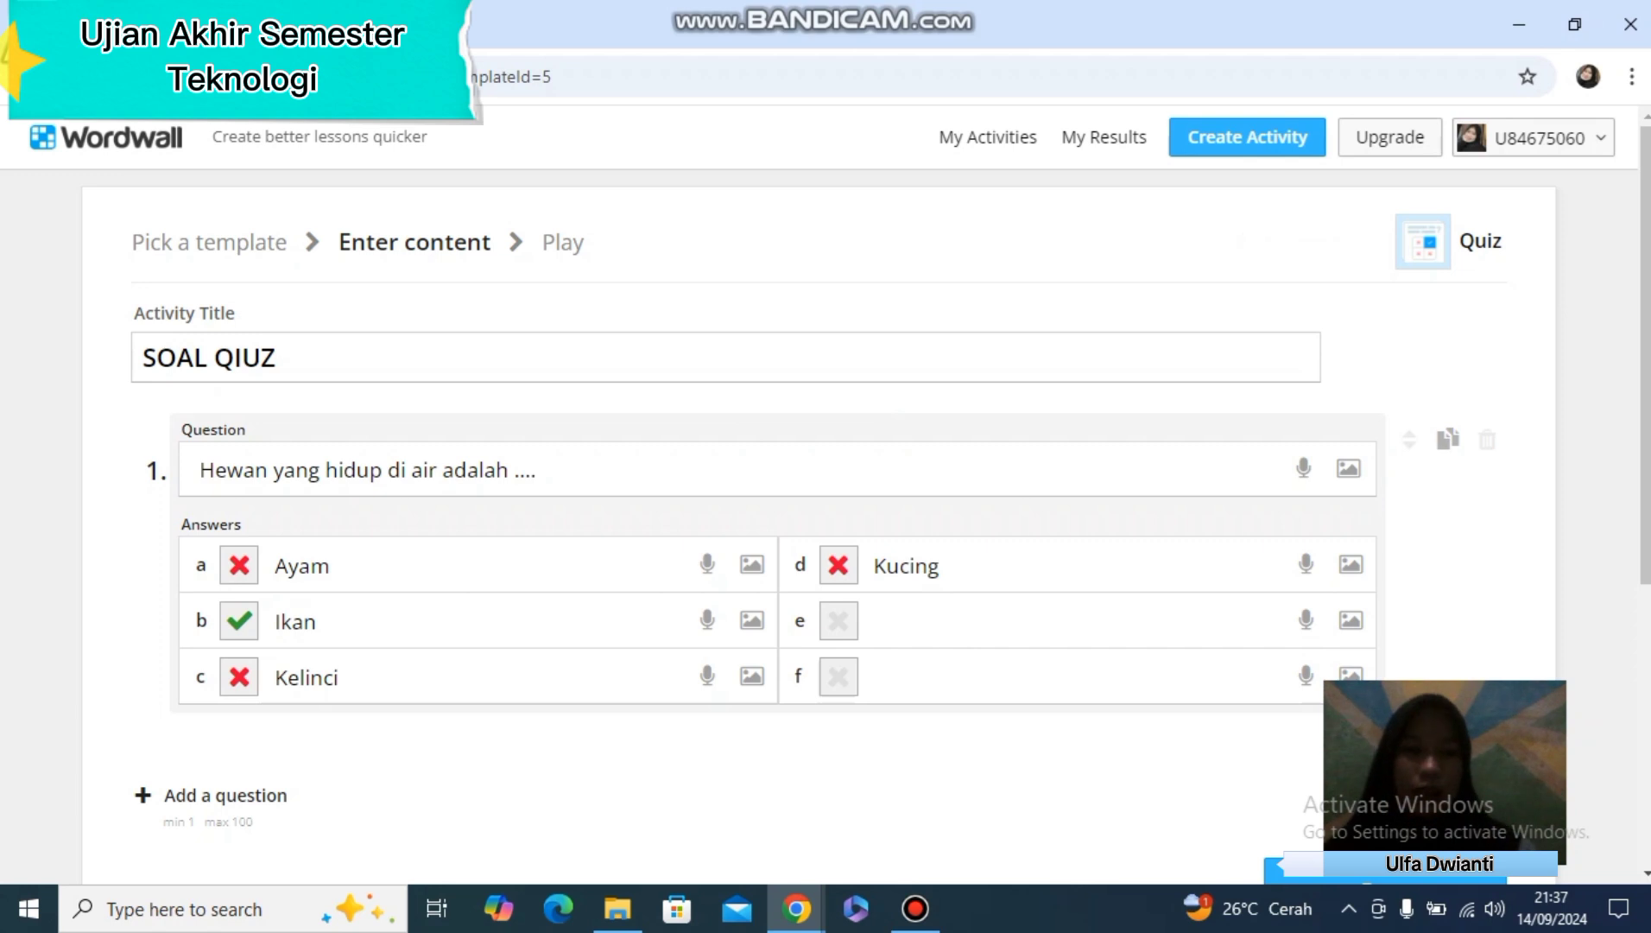
Add question 2 with the text "Es akan lebih cepat berubah menjadi air jika..."
scroll(826, 496, "down", 4)
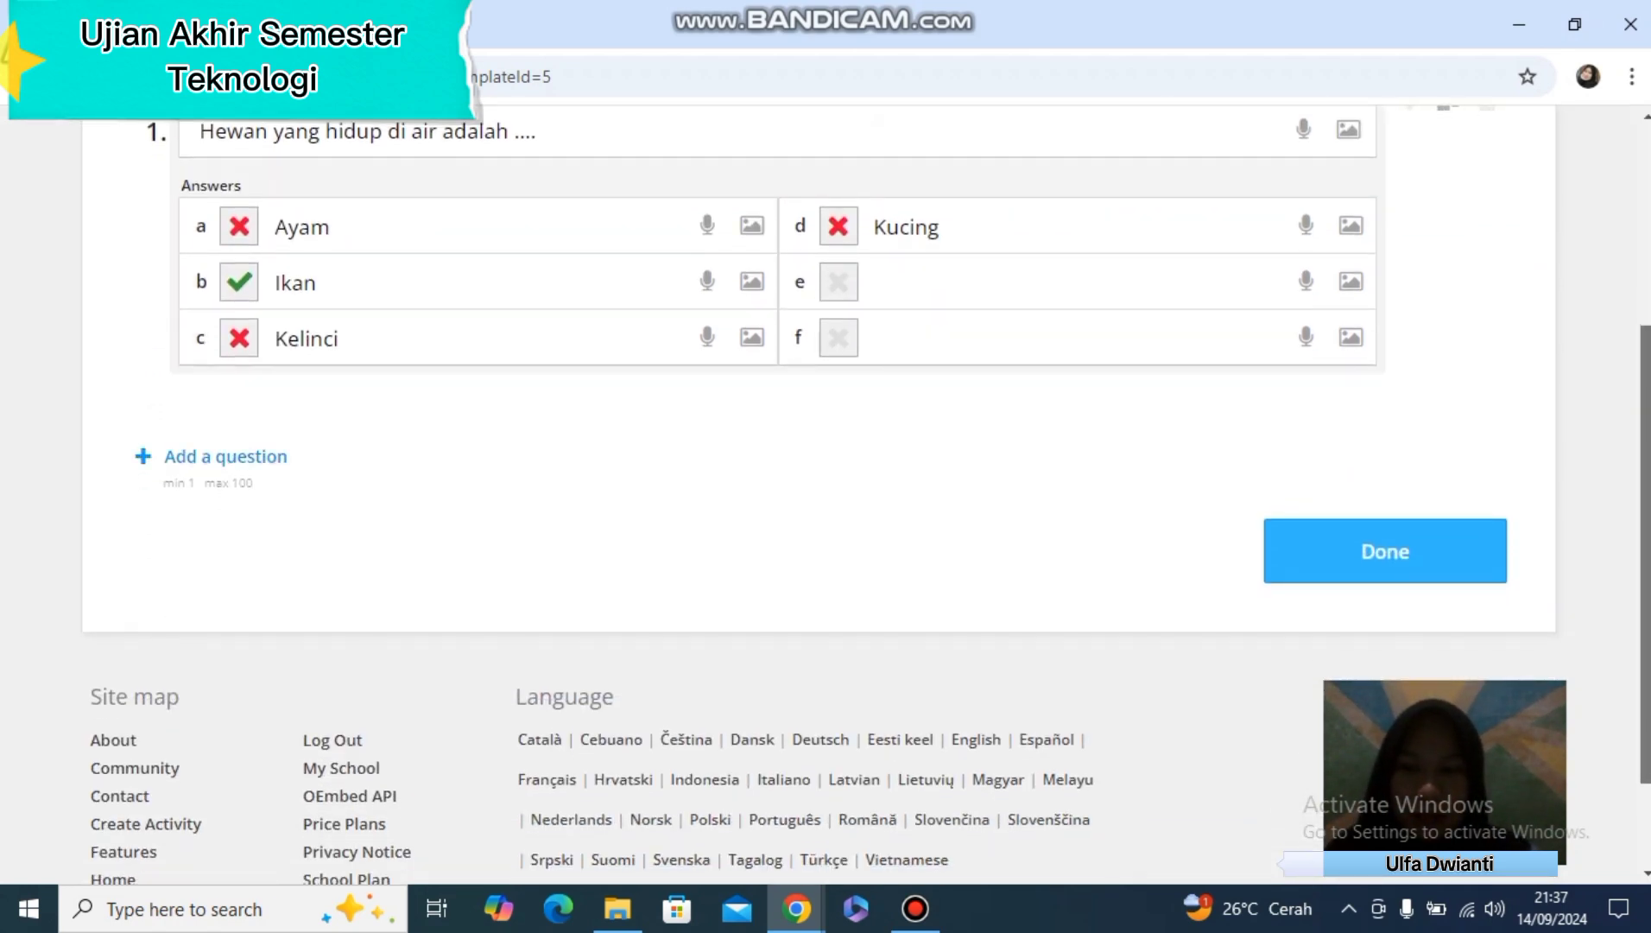
left_click(225, 456)
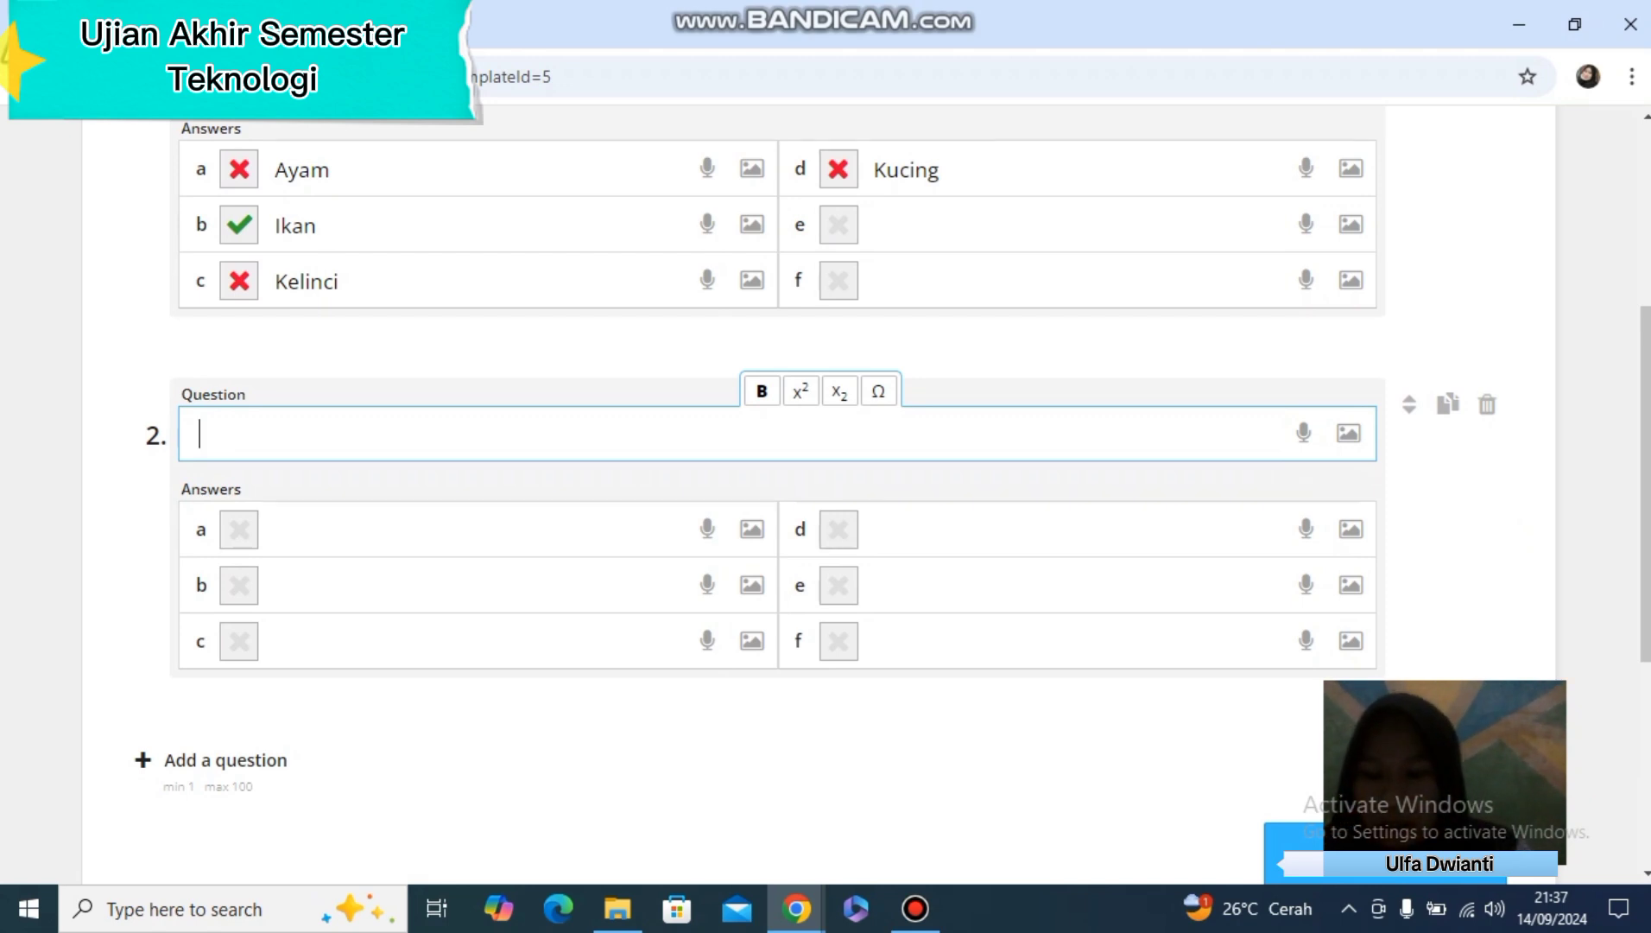
type("Es a")
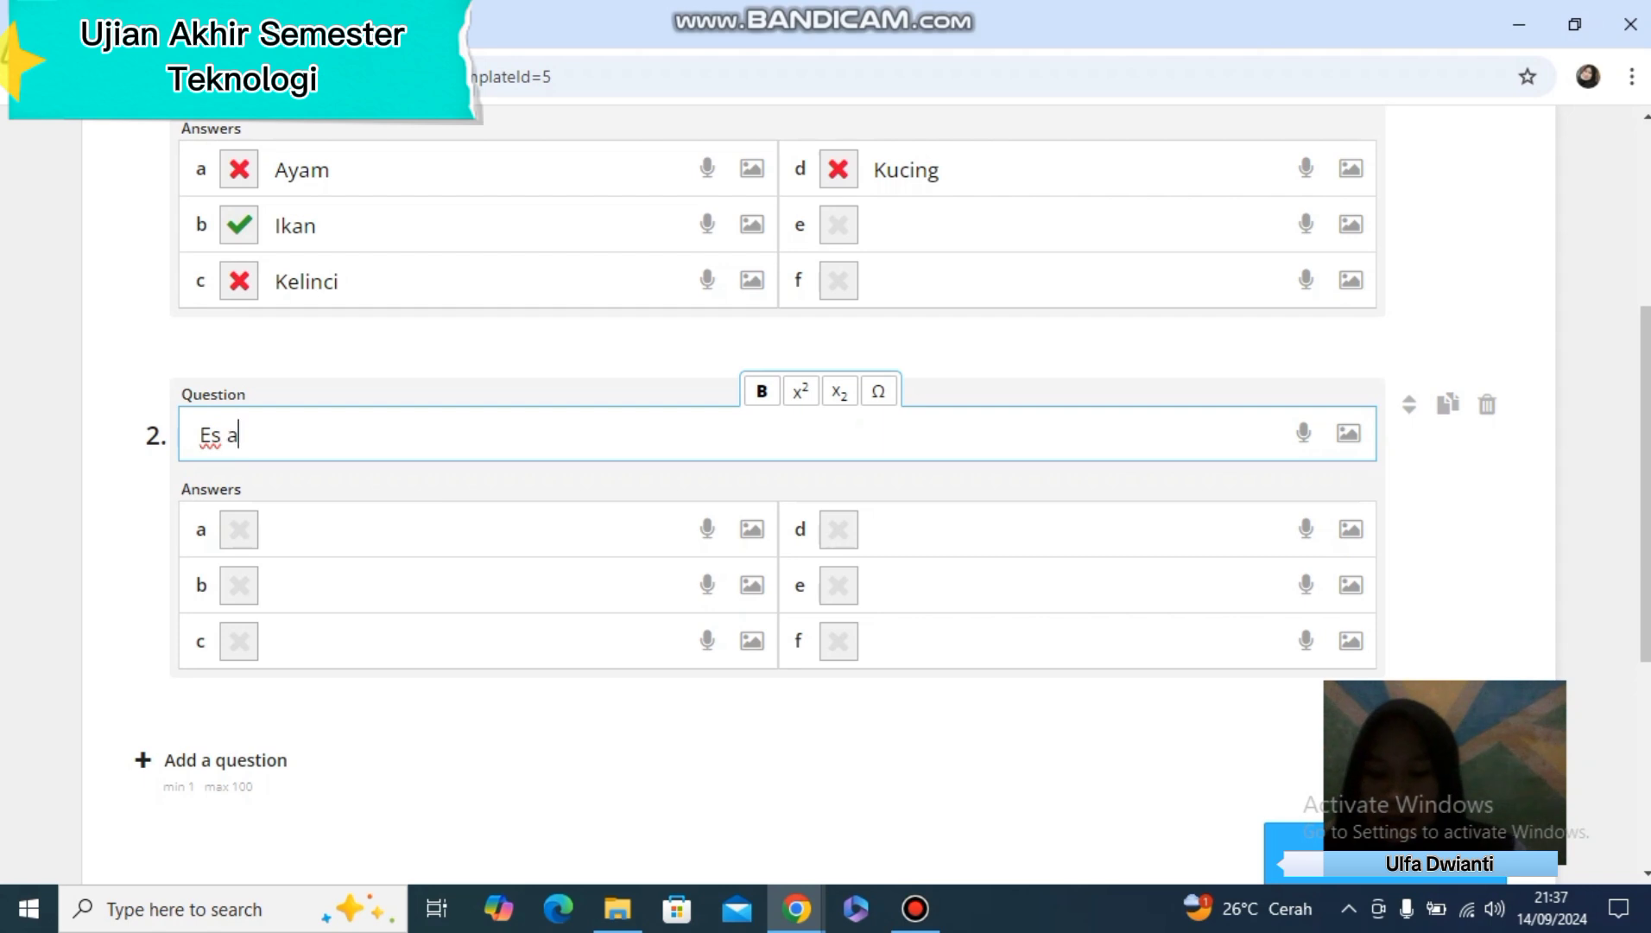
type("kan lebi")
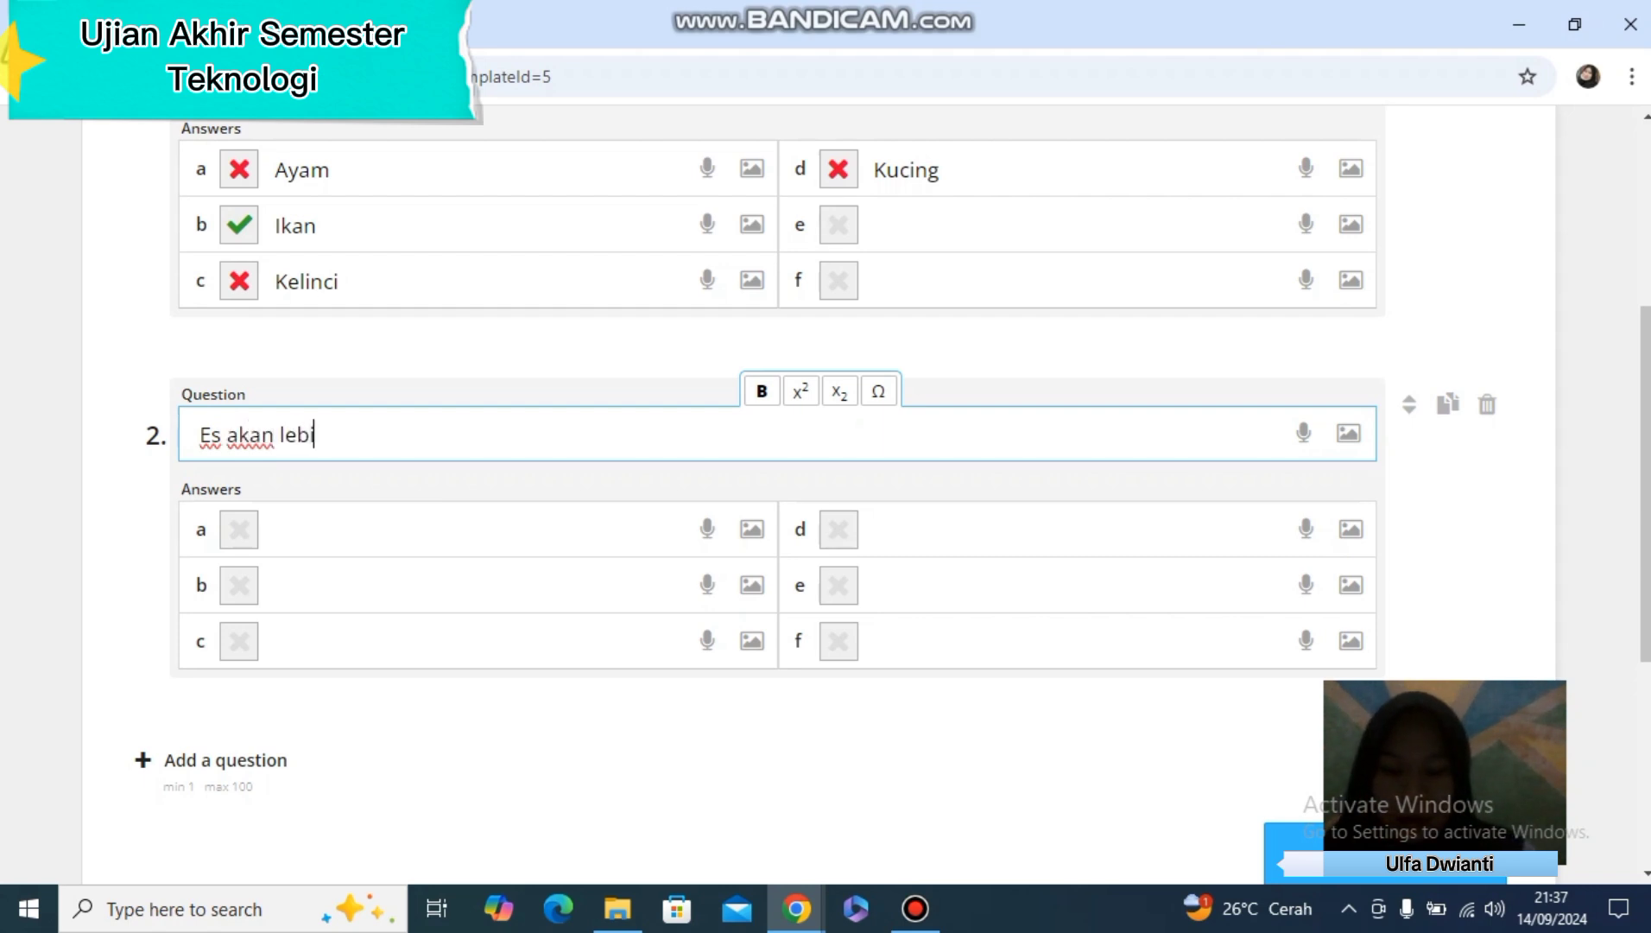
type("h cepat")
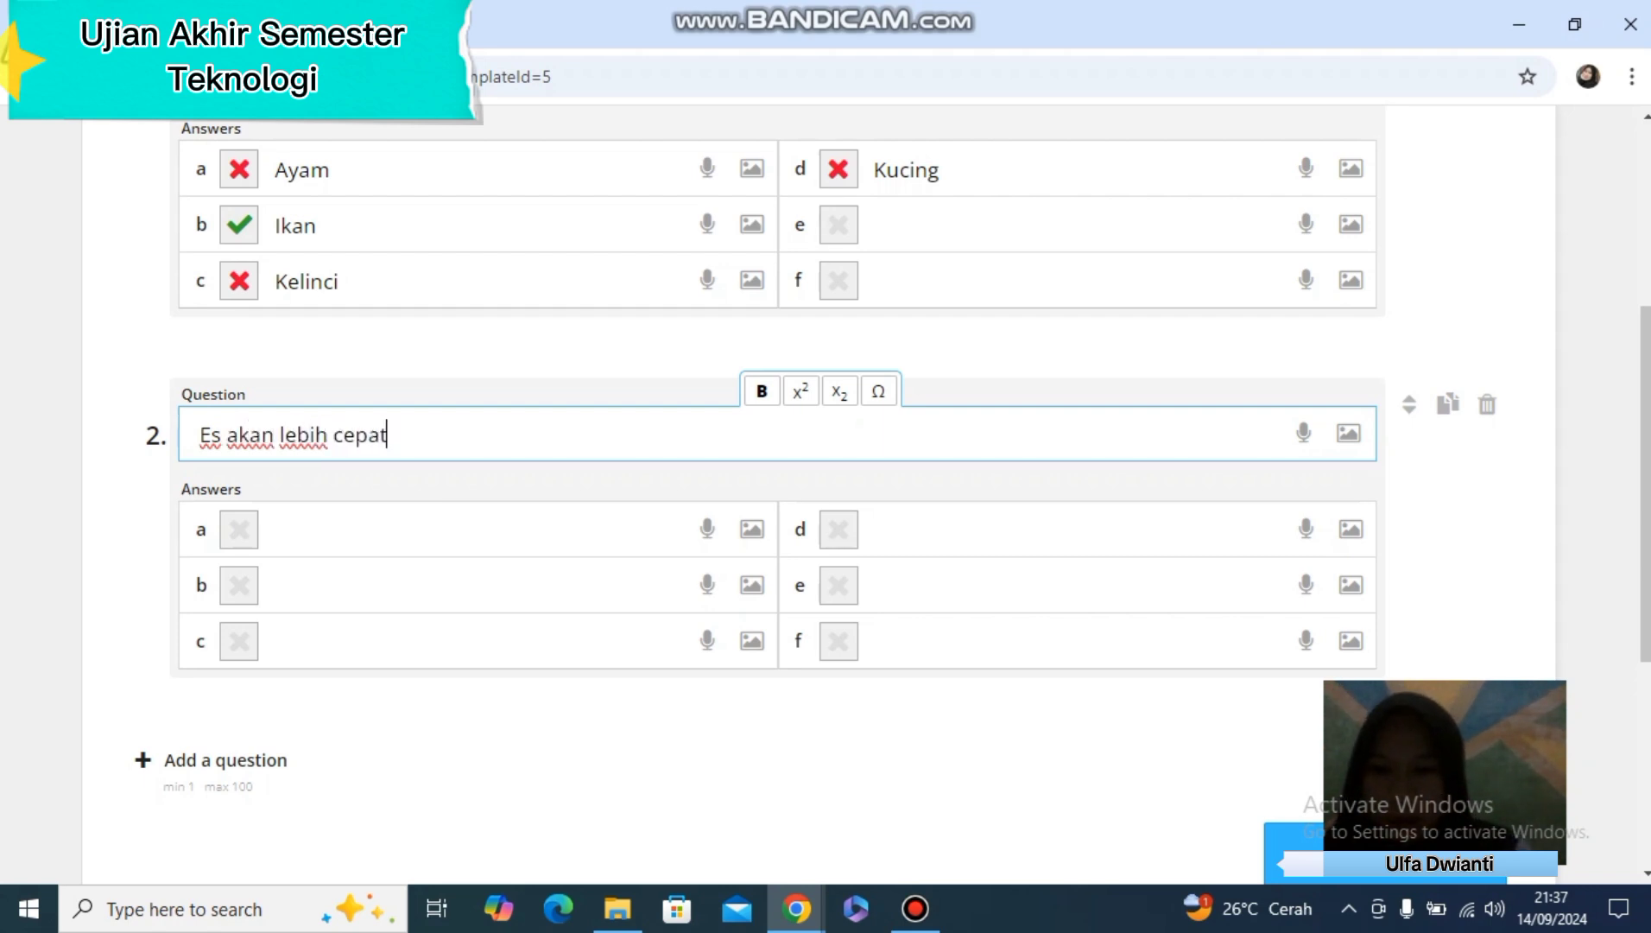
type(" berubah menja")
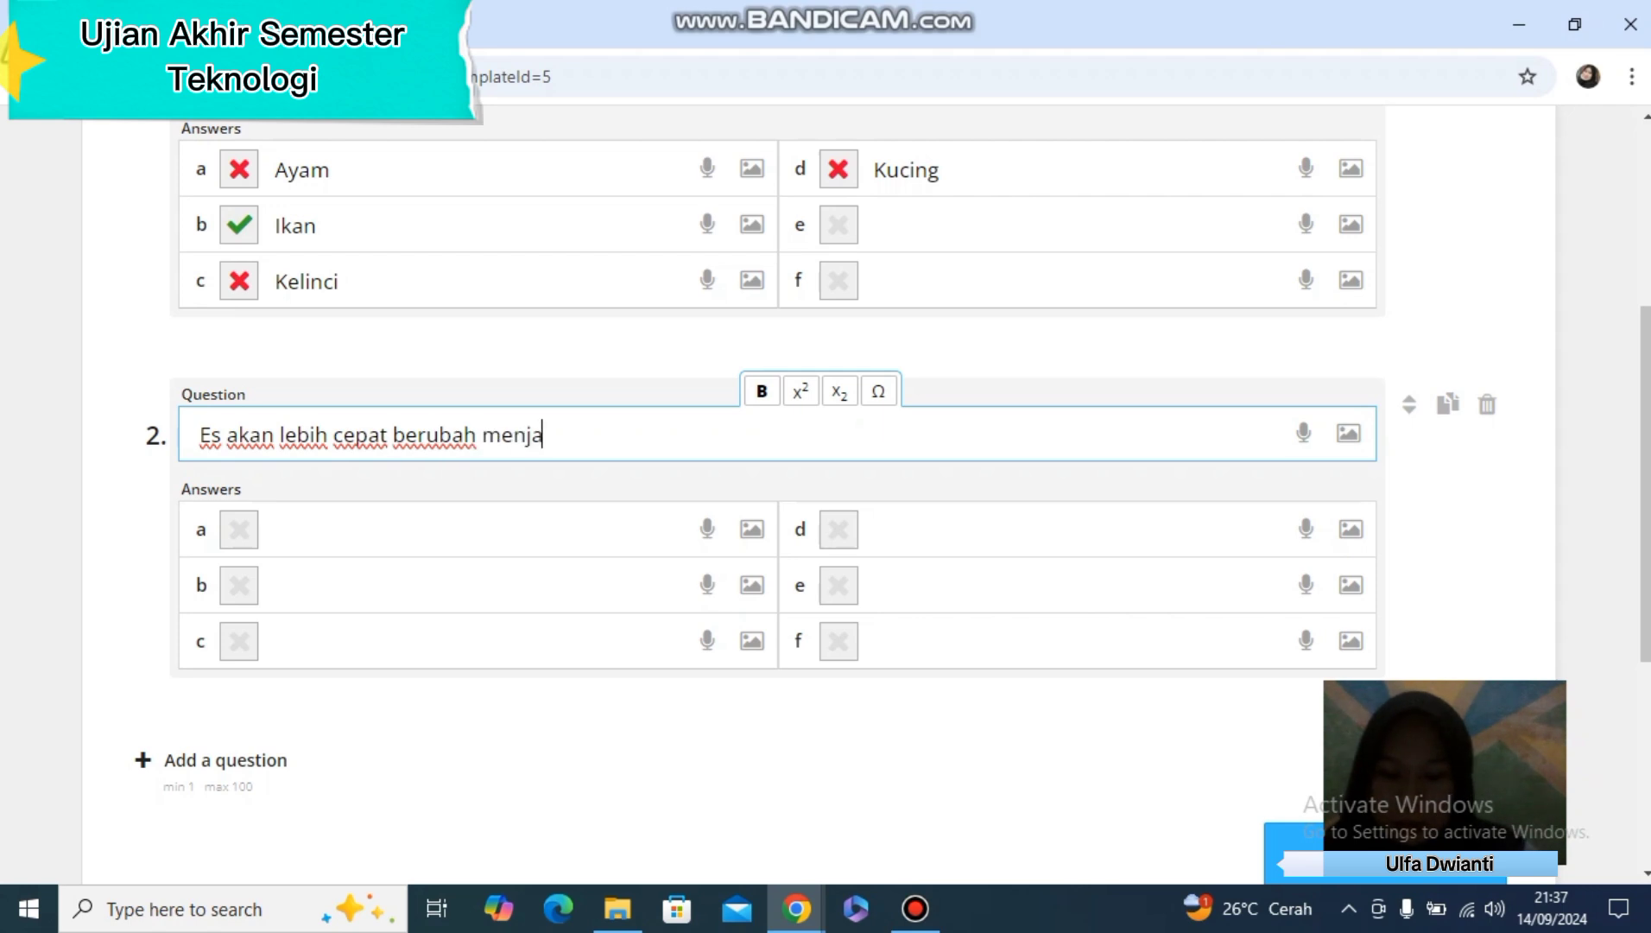
type("di air jika...")
Fill in answers a to d of question 2 with Didinginkan, Dipanaskan, Dihangatkan and Disiram, and mark Dipanaskan as correct
key("Tab")
type("Di")
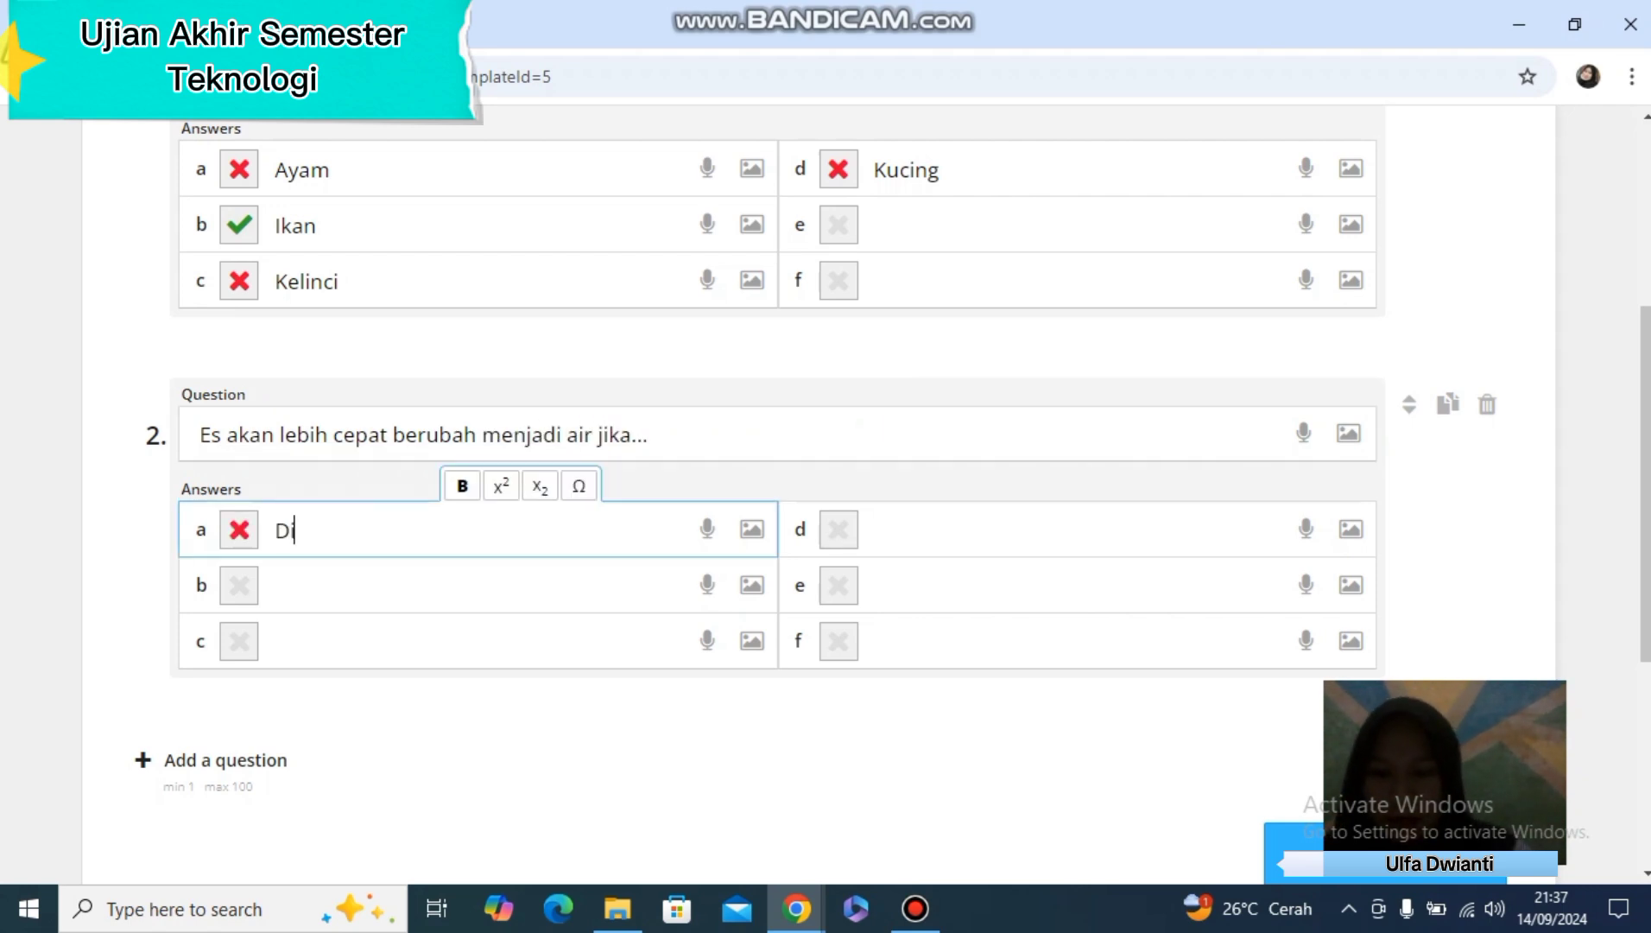
type("dinginkan")
key("Tab")
type("Dipanaskan")
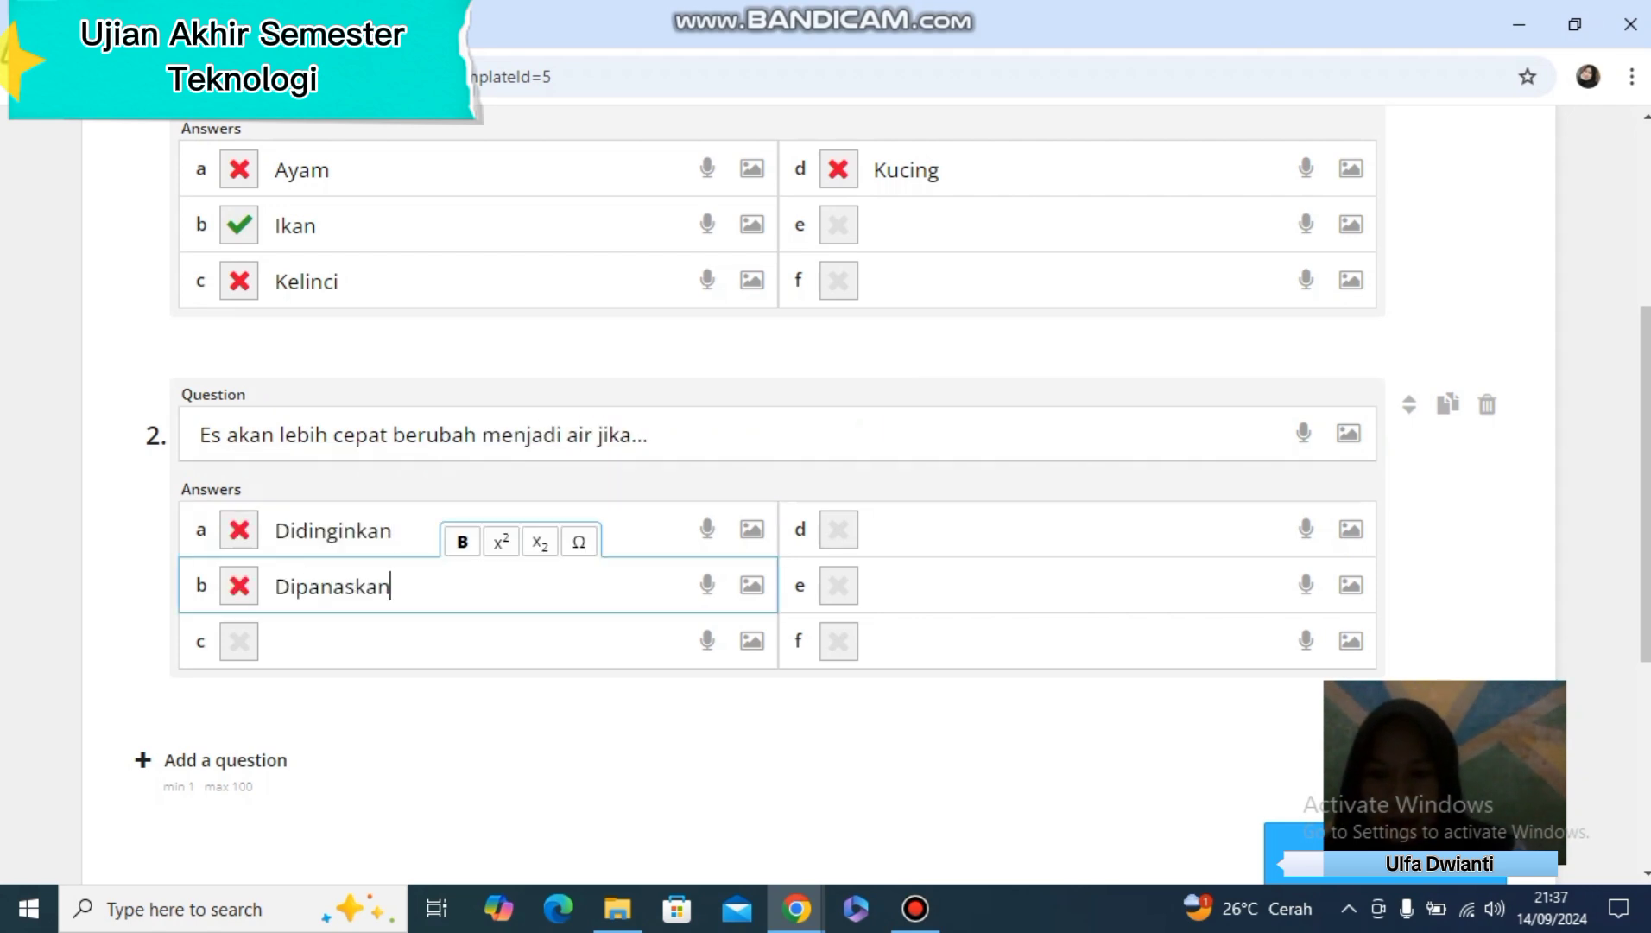
key("Tab")
type("Dihangatkan")
key("Tab")
type("Did")
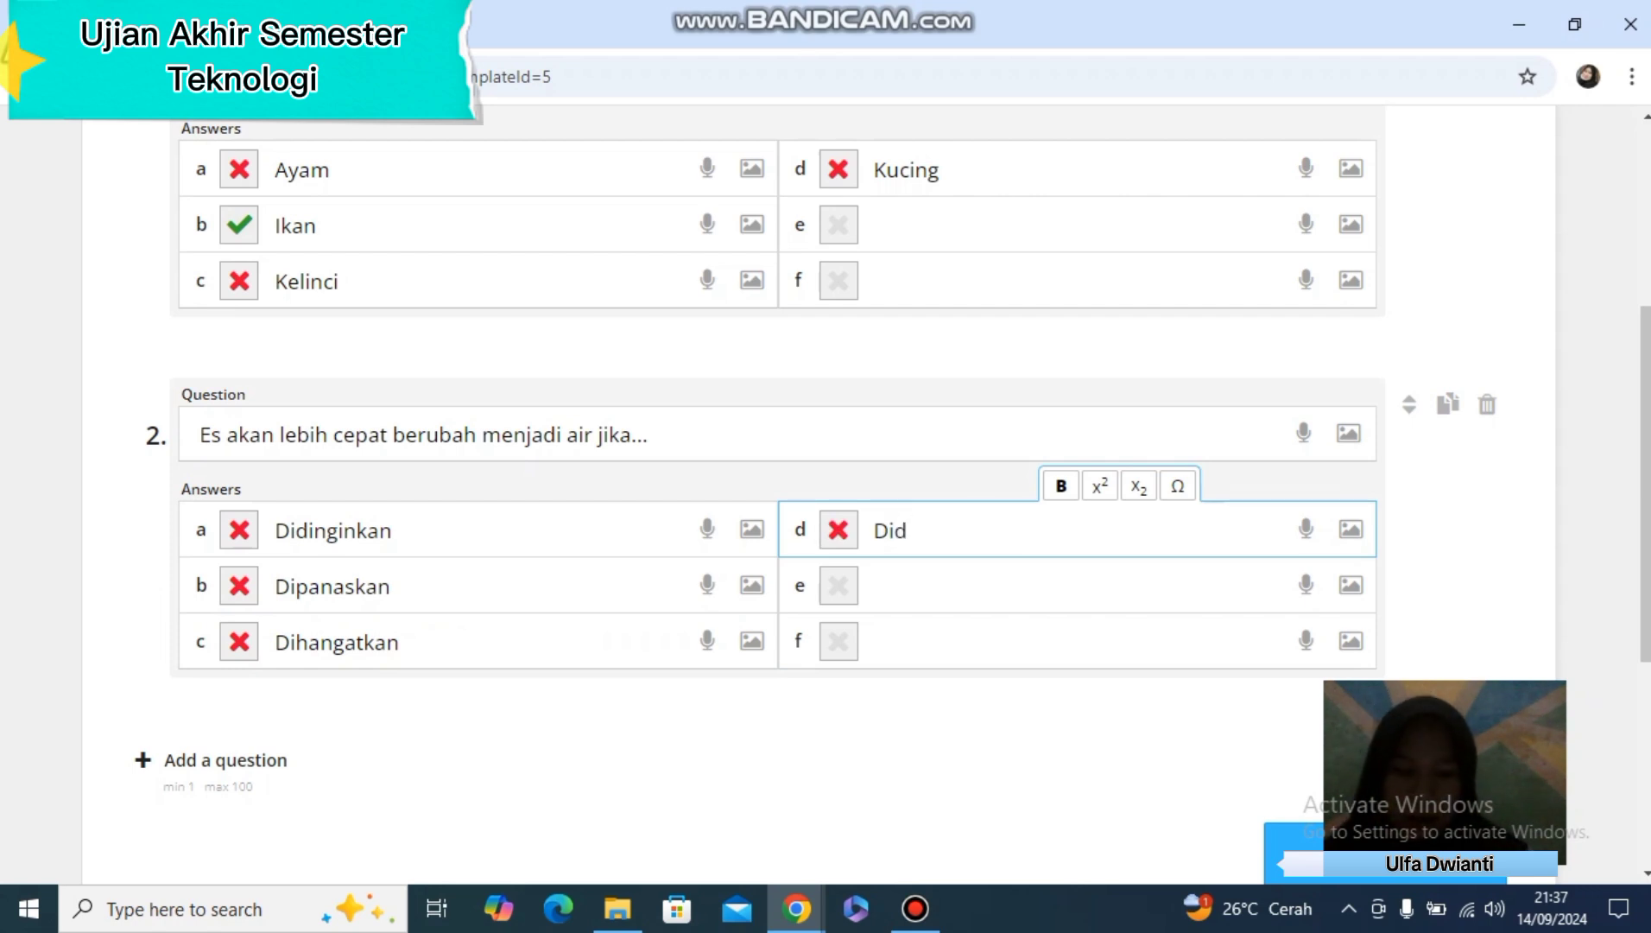
key("BackSpace")
type("isiram")
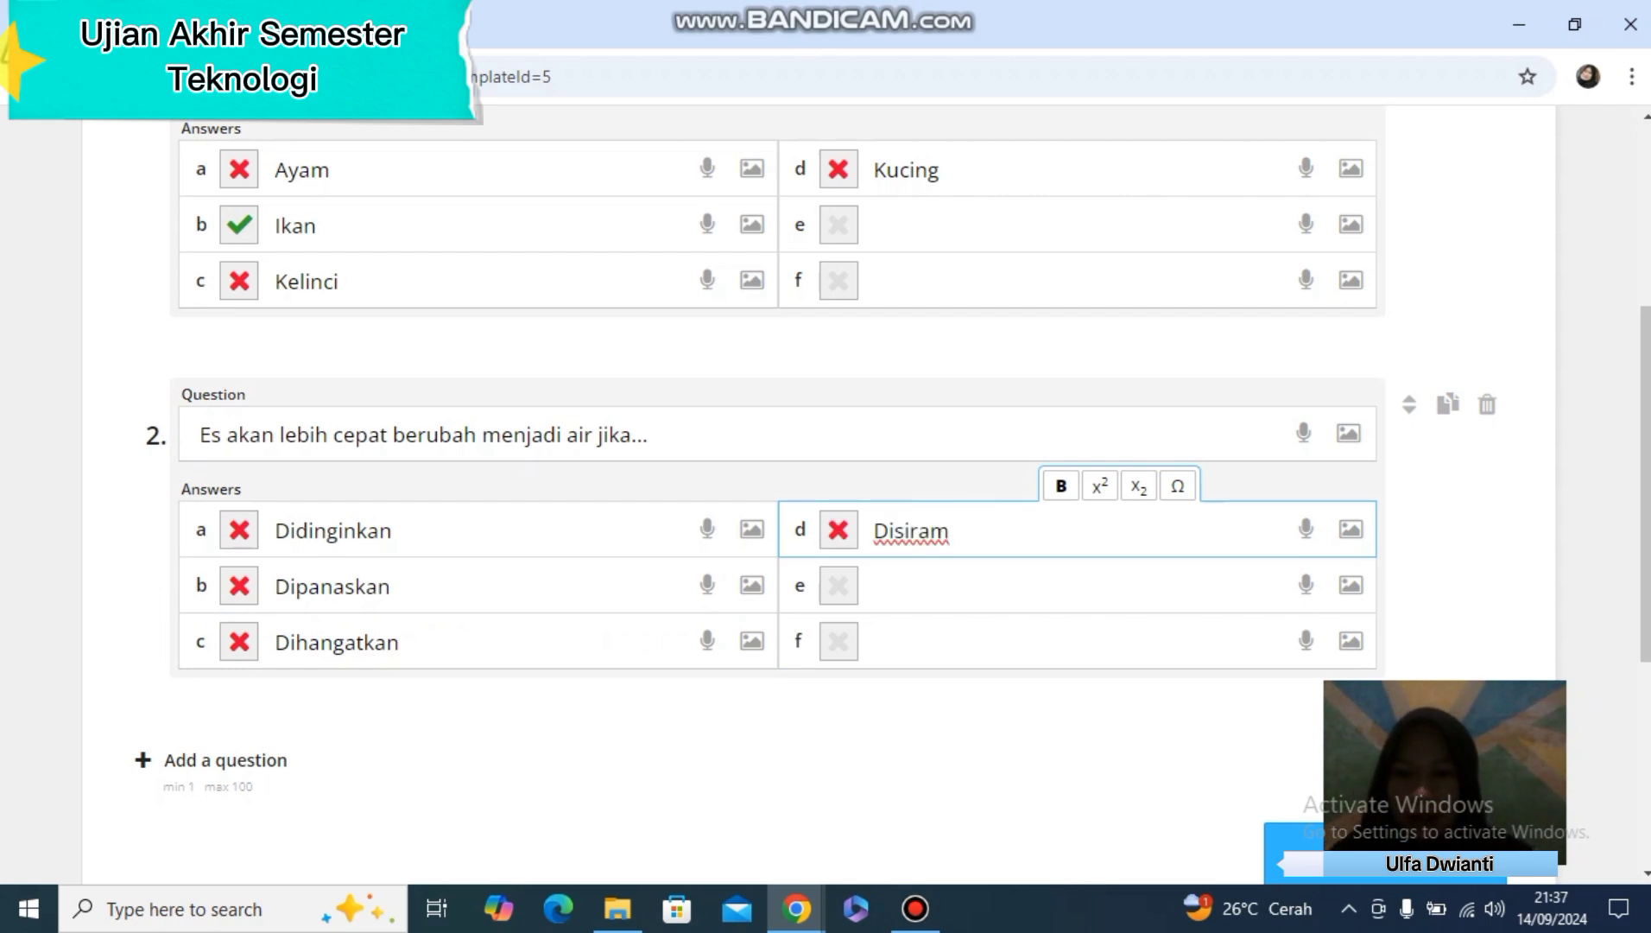
left_click(239, 586)
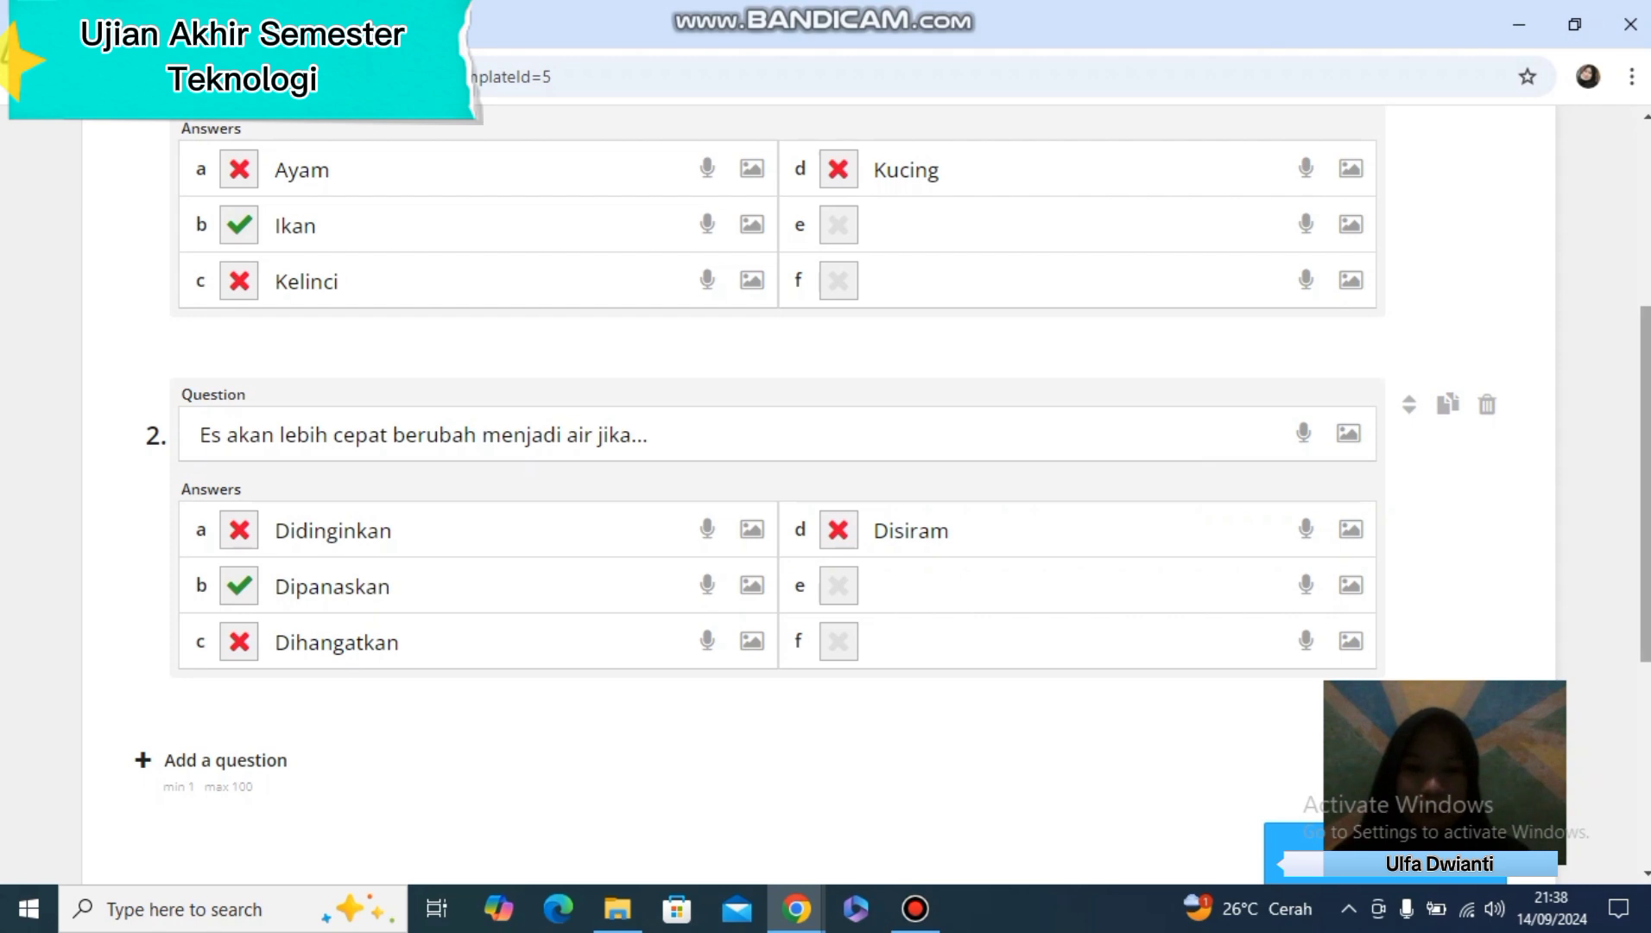
Search for a question 2 image with "gambar es" and close the image search without choosing one
scroll(821, 492, "down", 3)
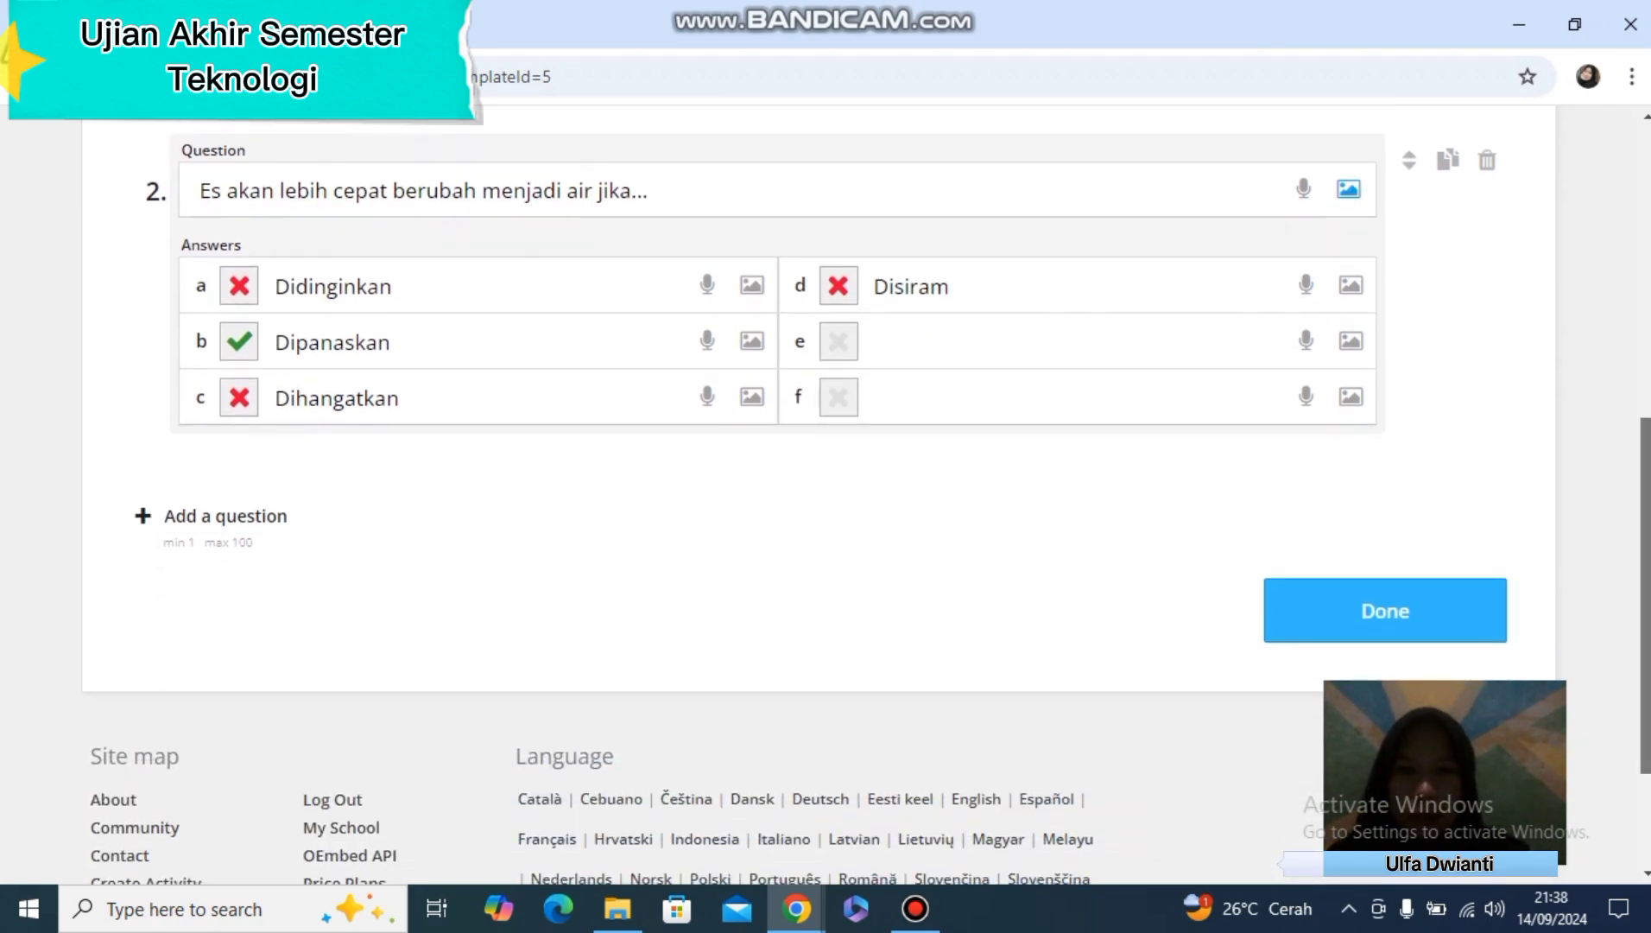
left_click(1348, 189)
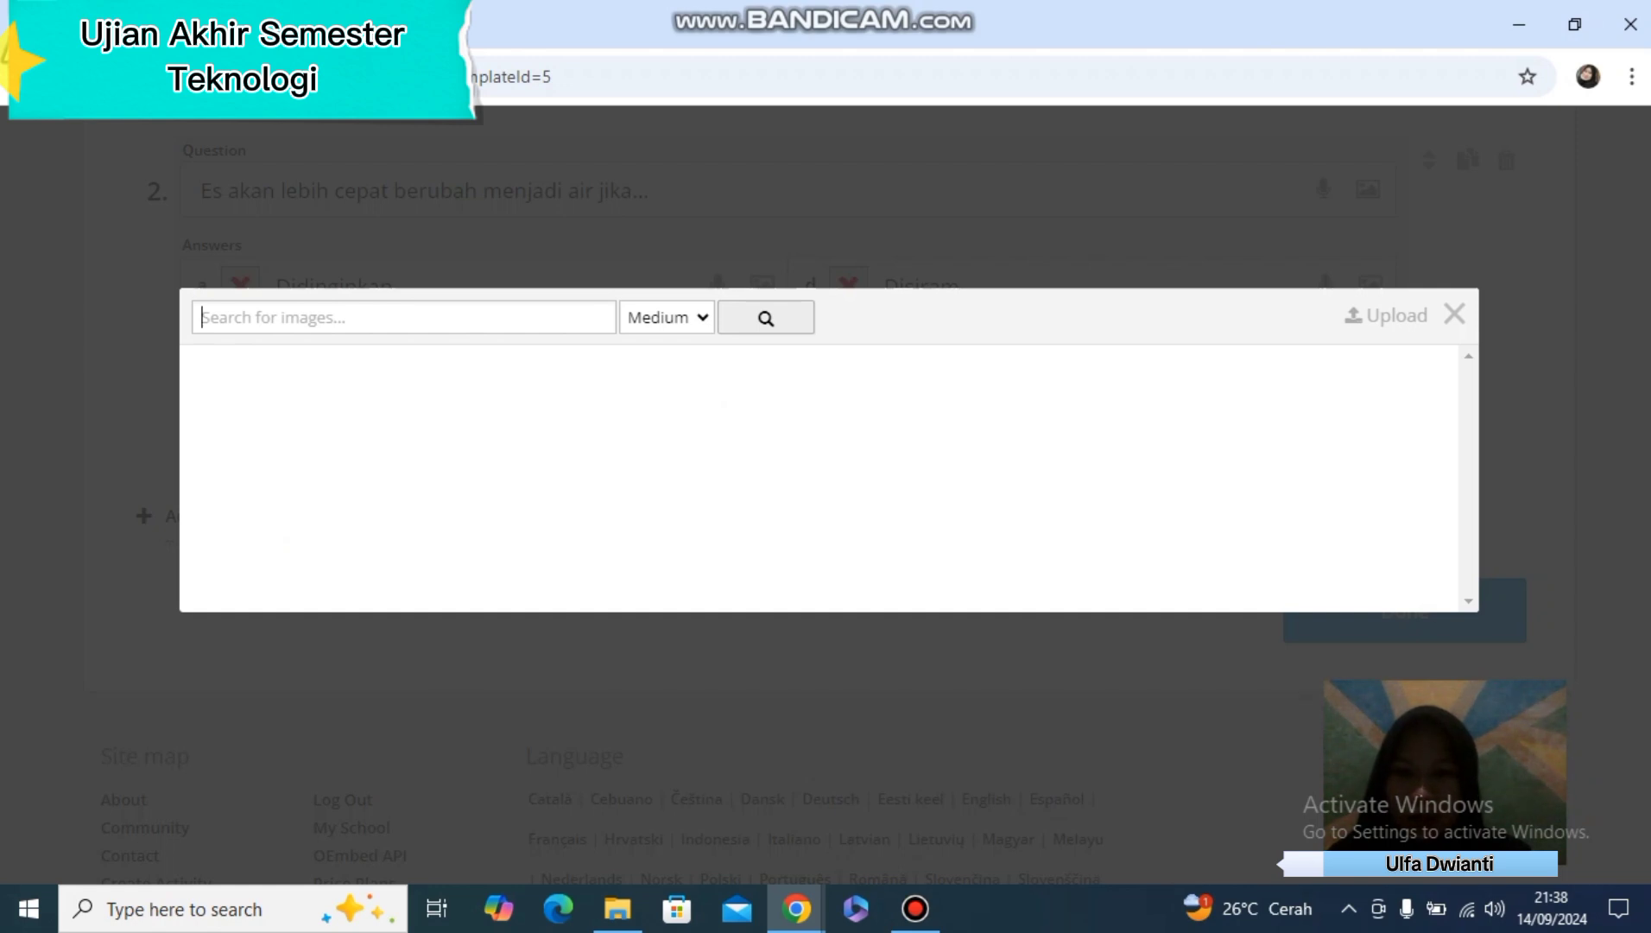
type("e\\")
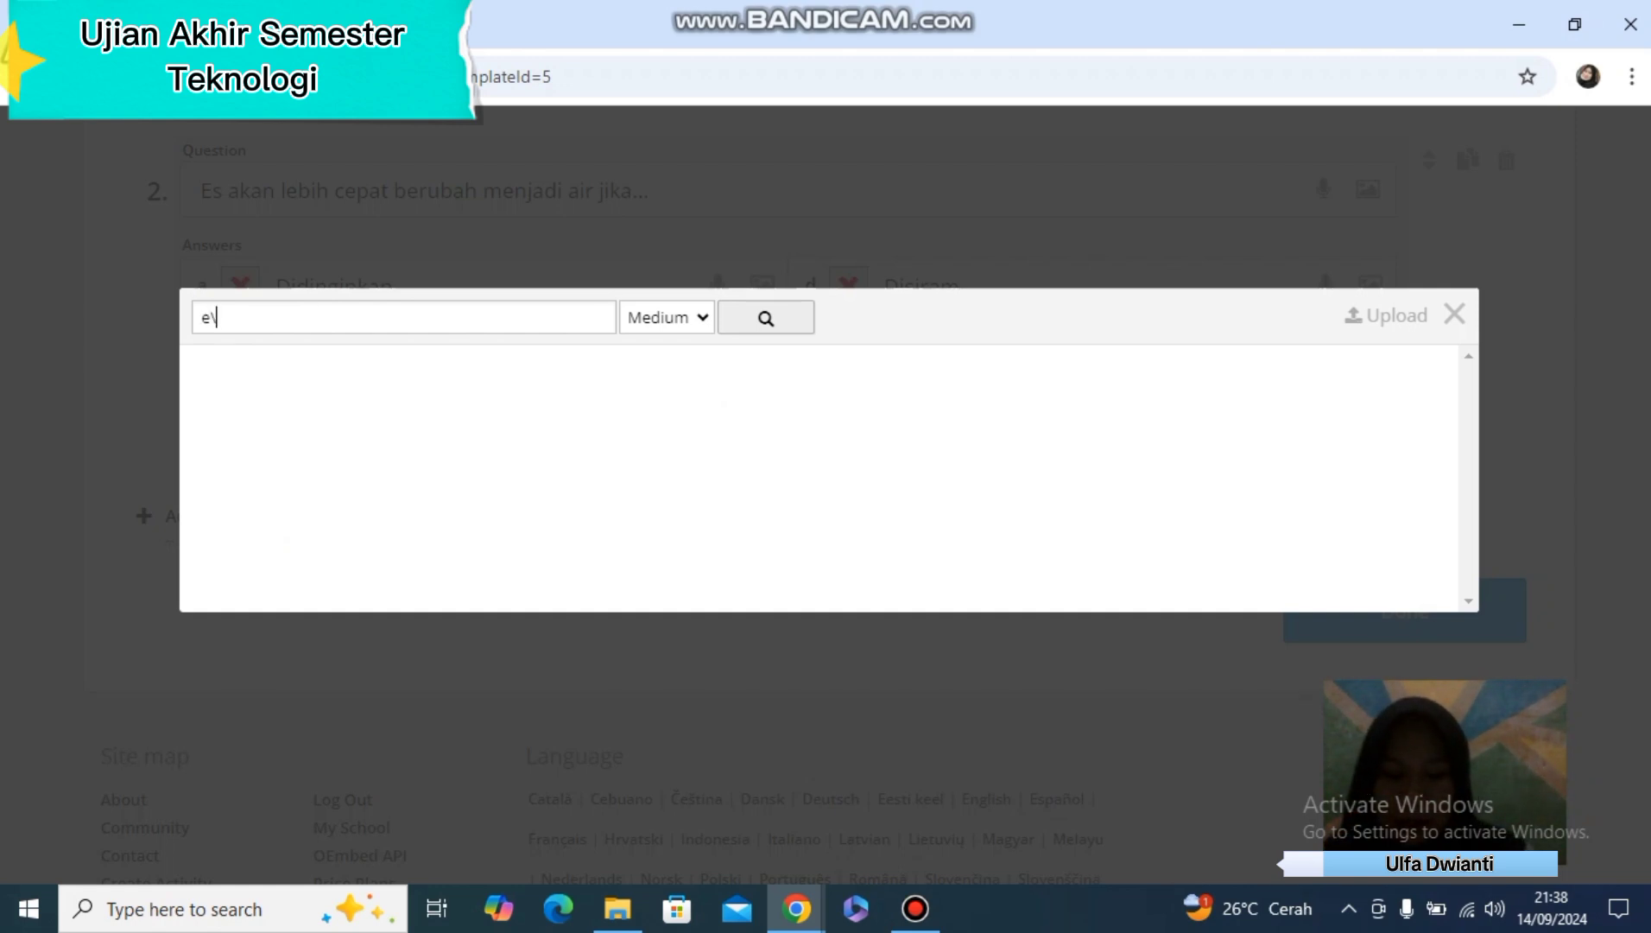
key("BackSpace")
key("BackSpace")
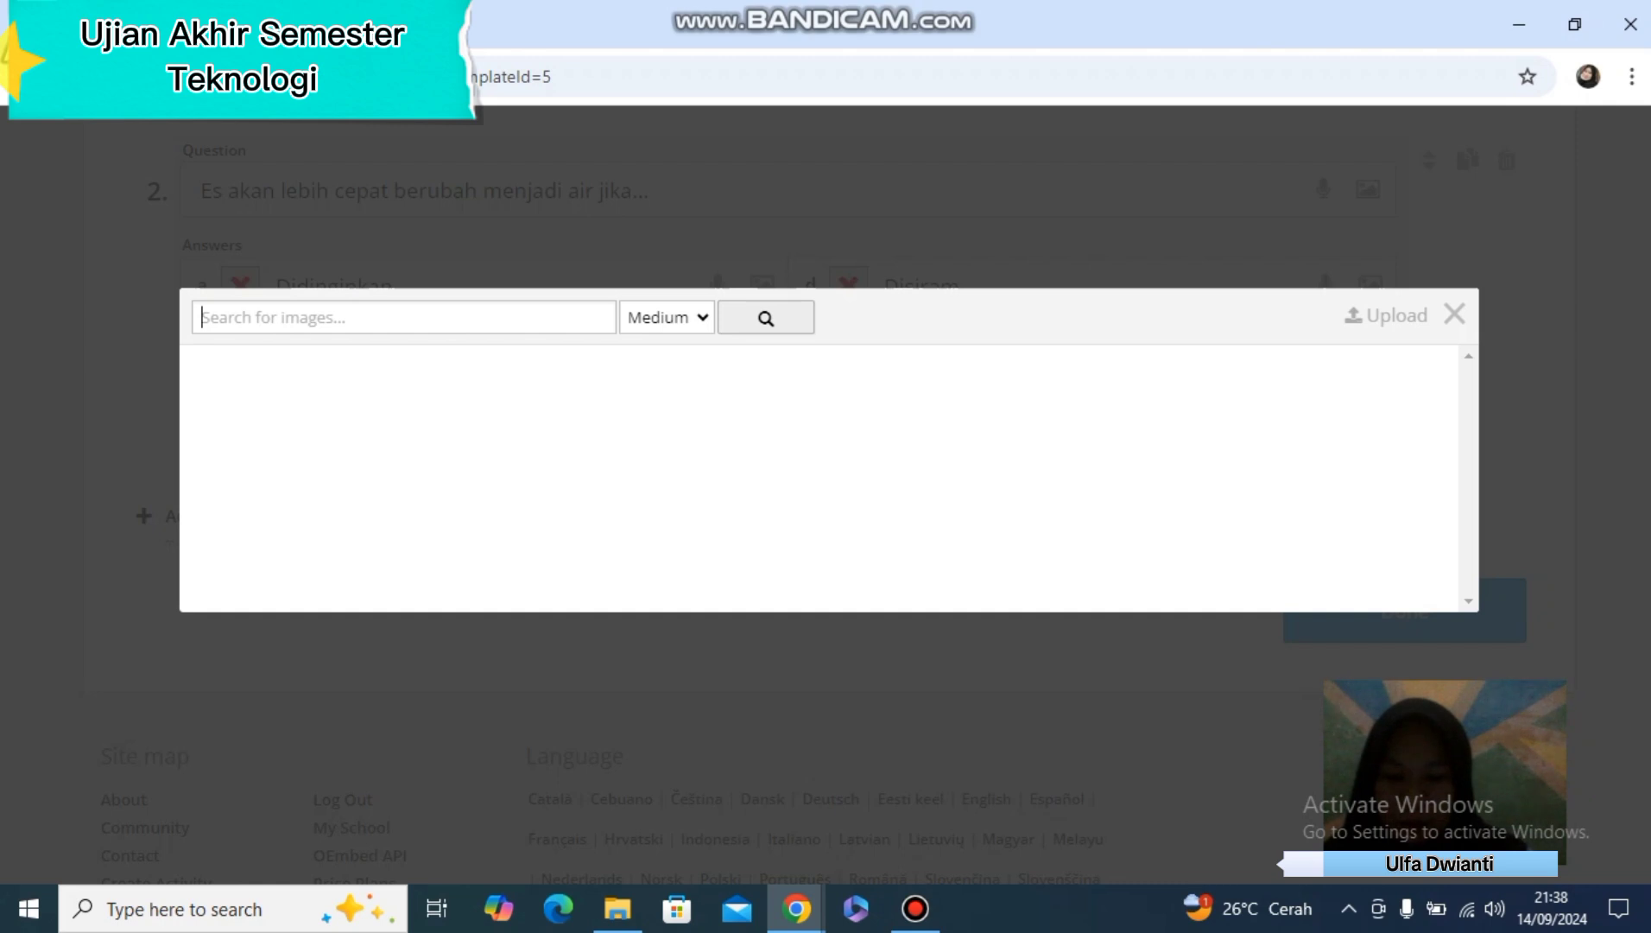
type("gambar e")
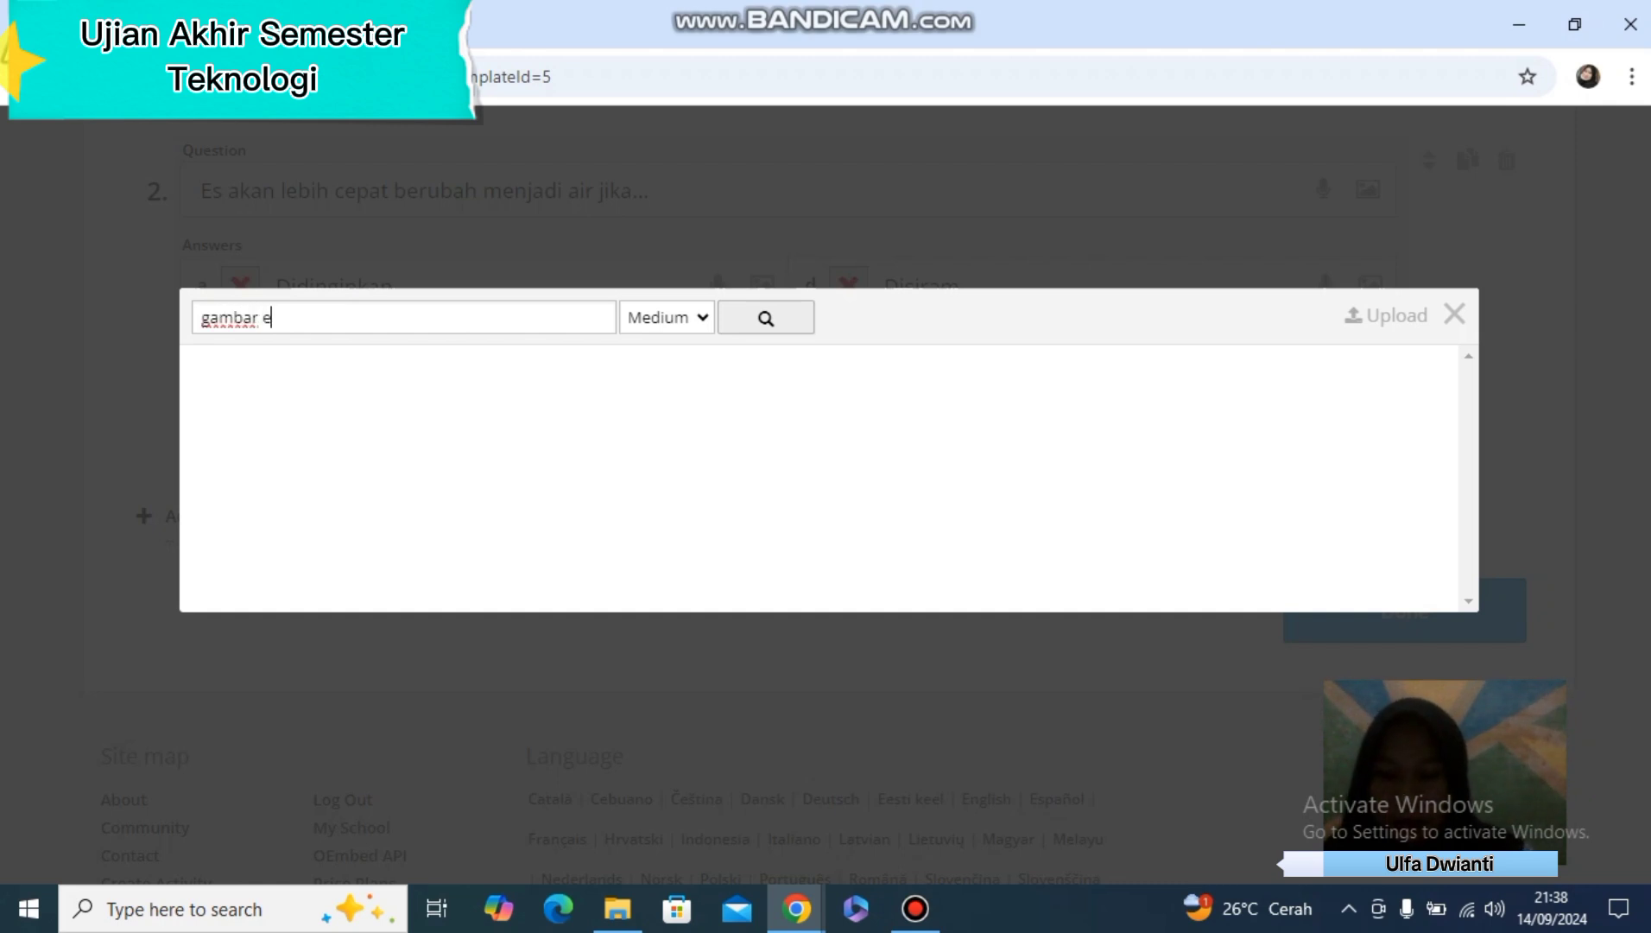
type("s")
key("Return")
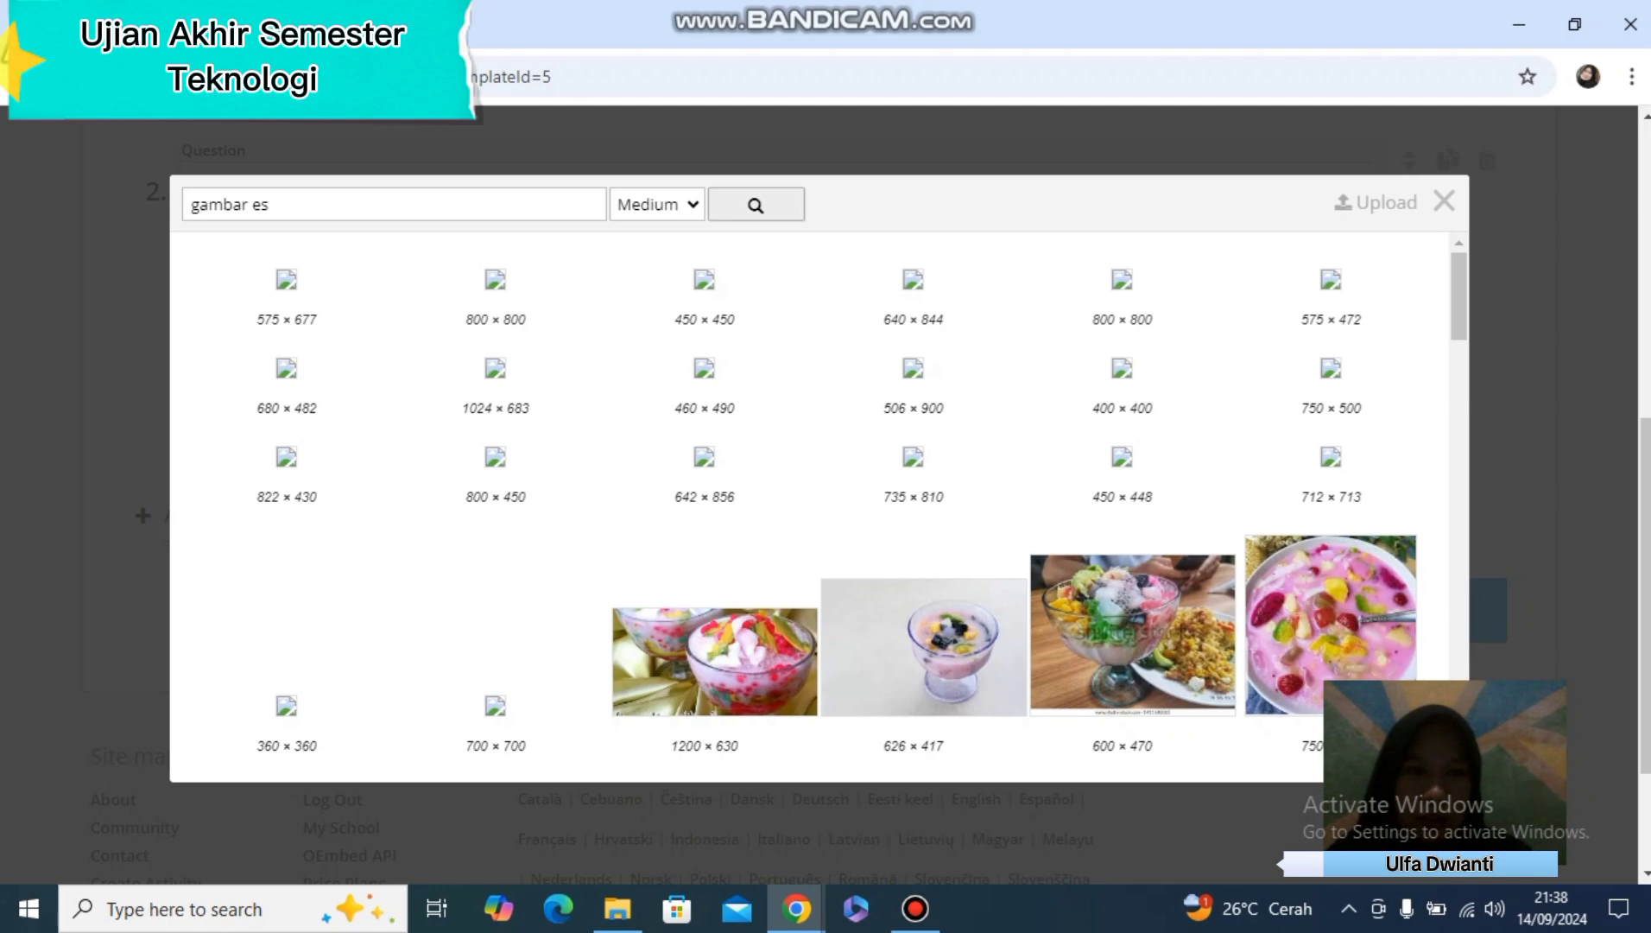
left_click(1445, 202)
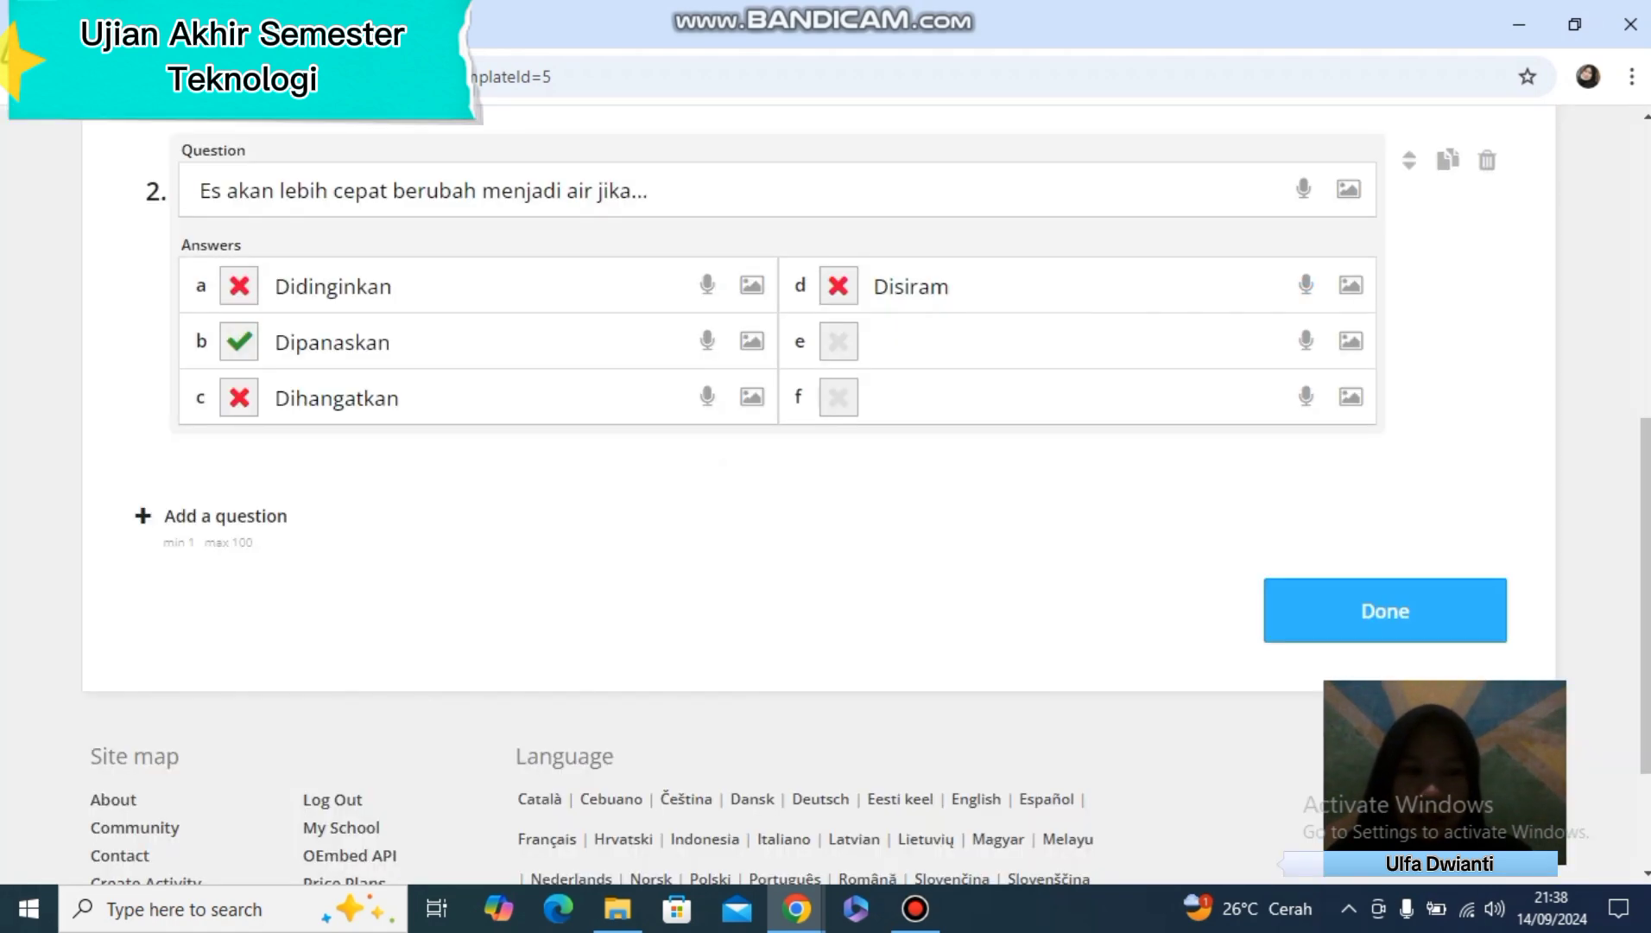
Add question 3 with the text "Daun pada umumnya berwarna ..."
scroll(1645, 604, "down", 1)
scroll(820, 432, "down", 1)
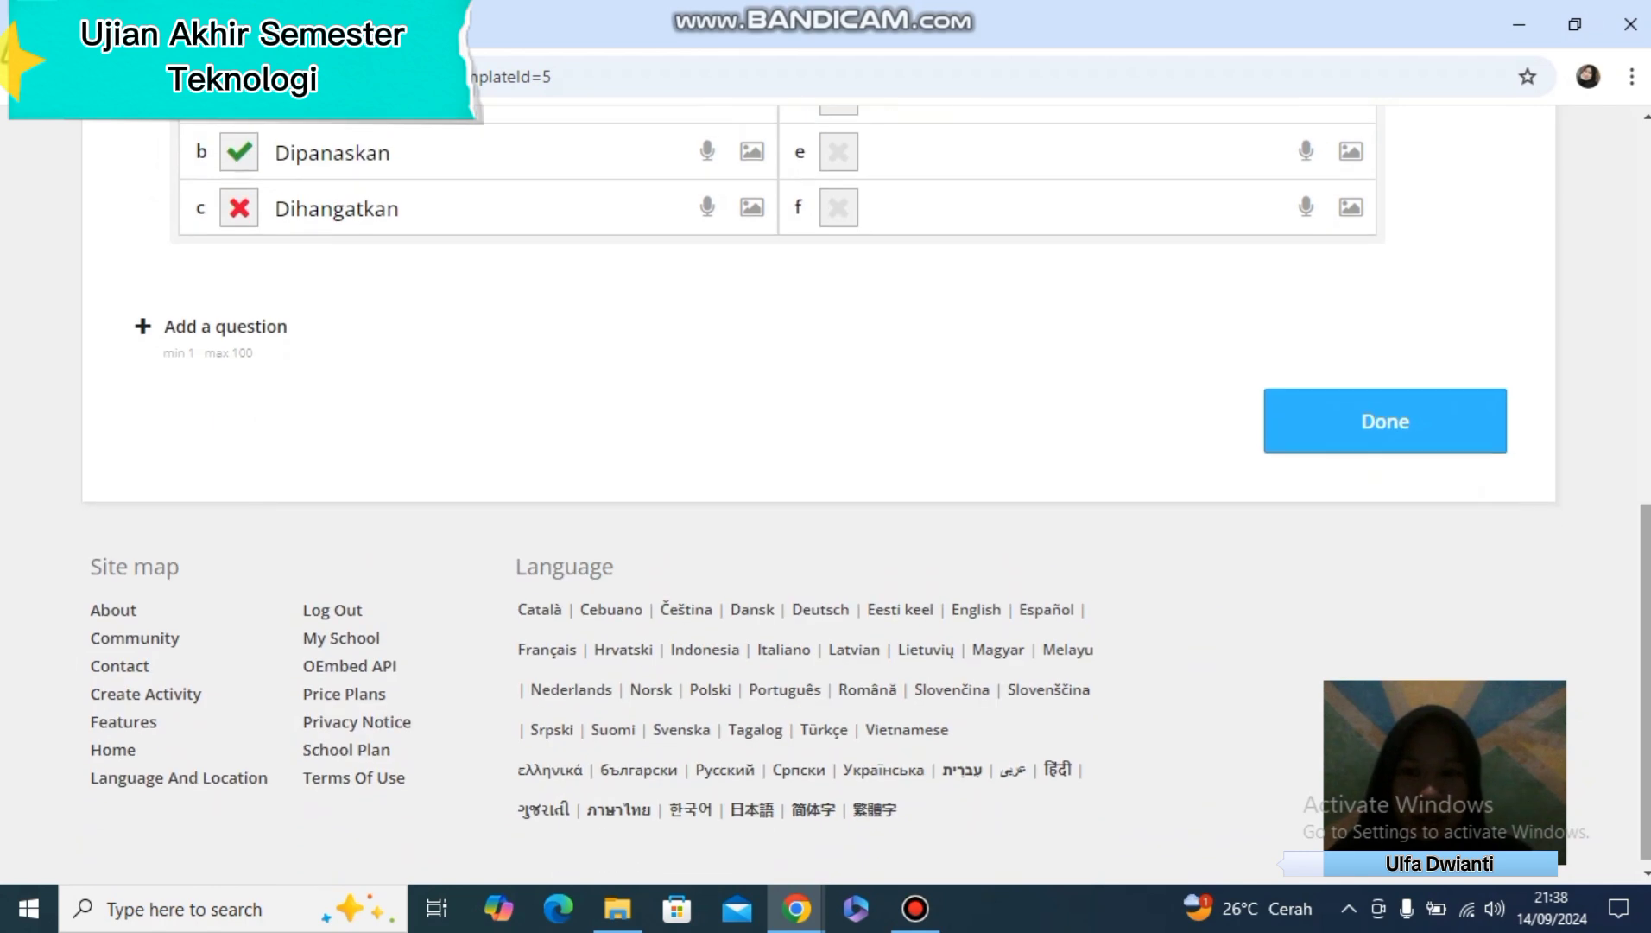
left_click(225, 325)
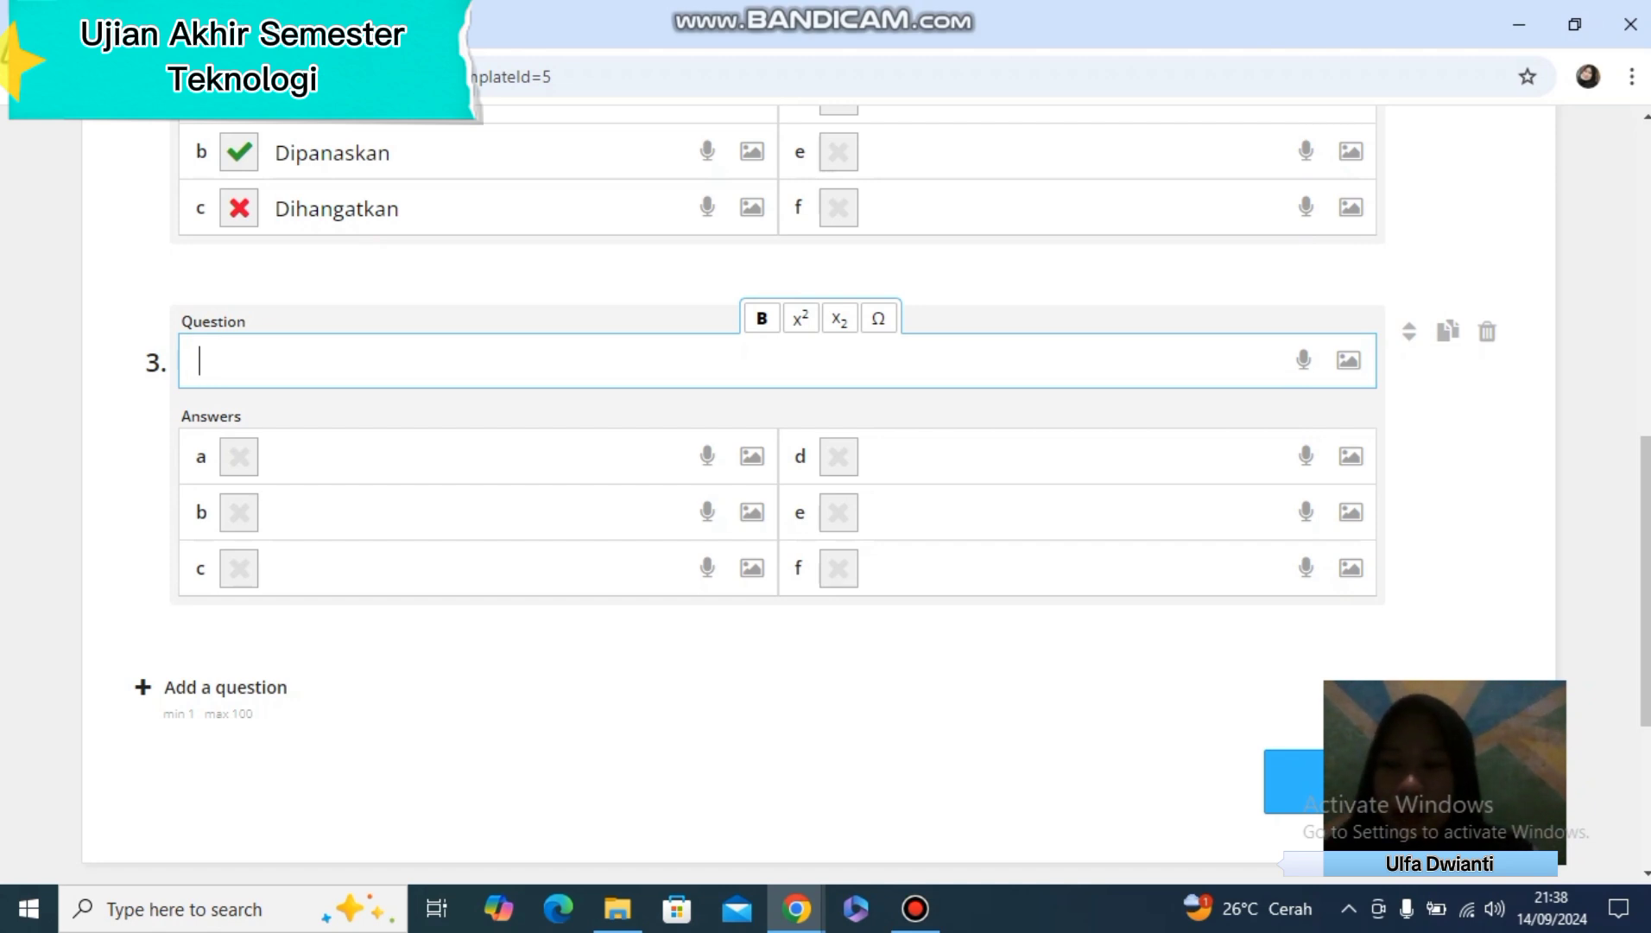
type("Daun")
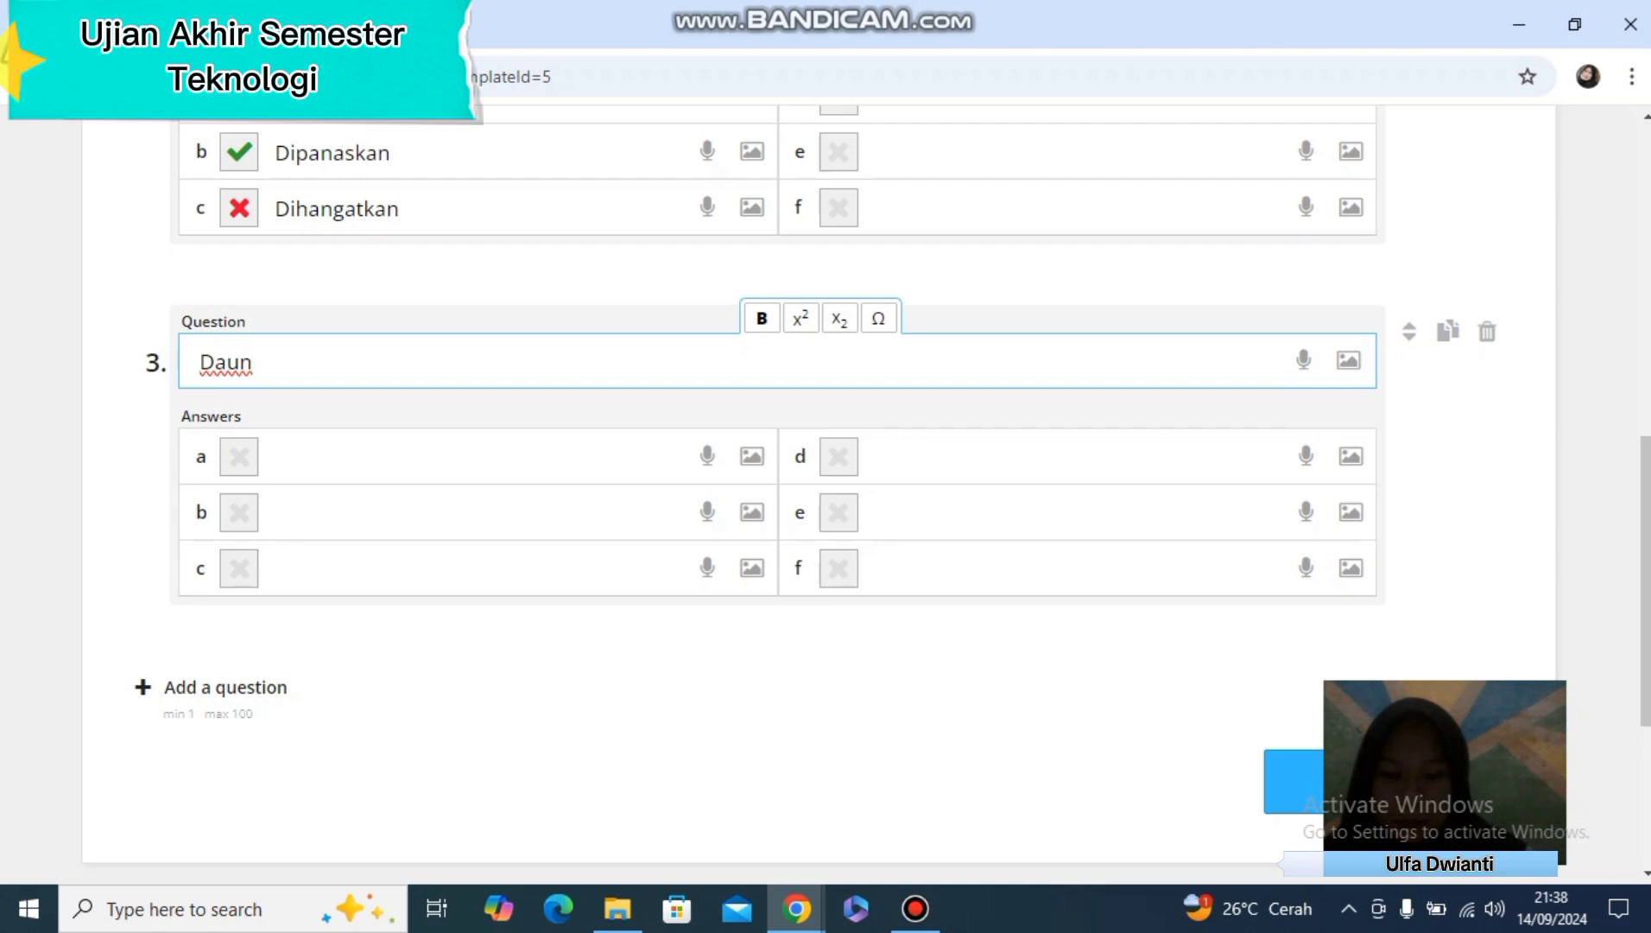
type(" pada umumnya berwarna ...")
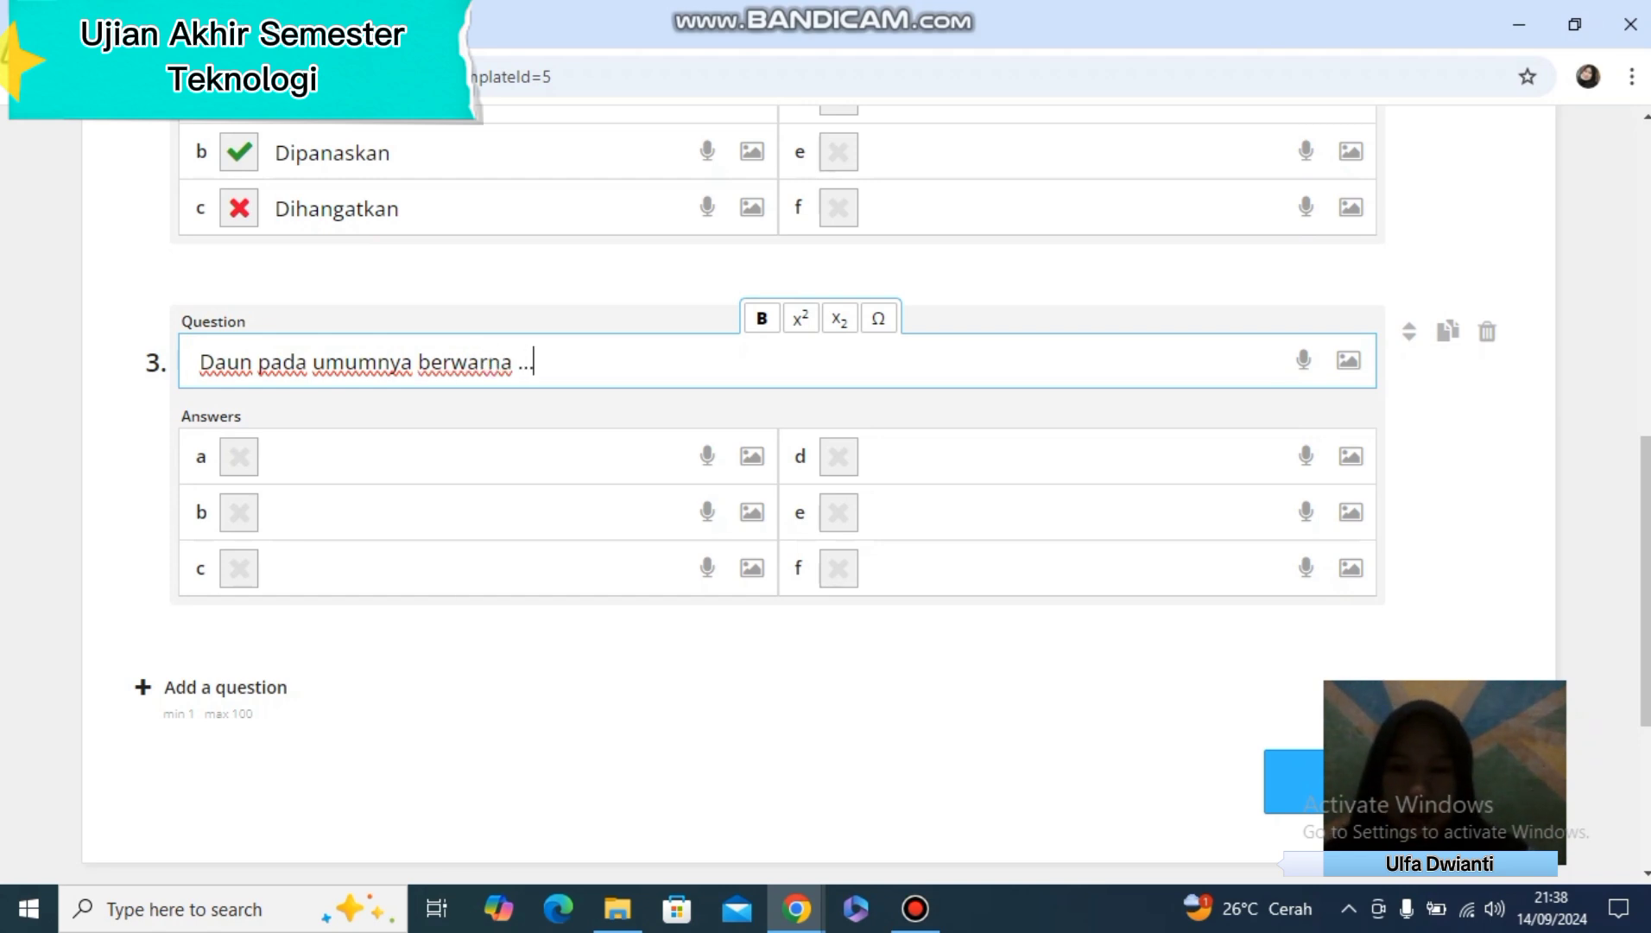
Fill in answers a to d of question 3 with merah, Hijau, Kuning and biru
left_click(275, 456)
left_click(276, 513)
type("Hijau")
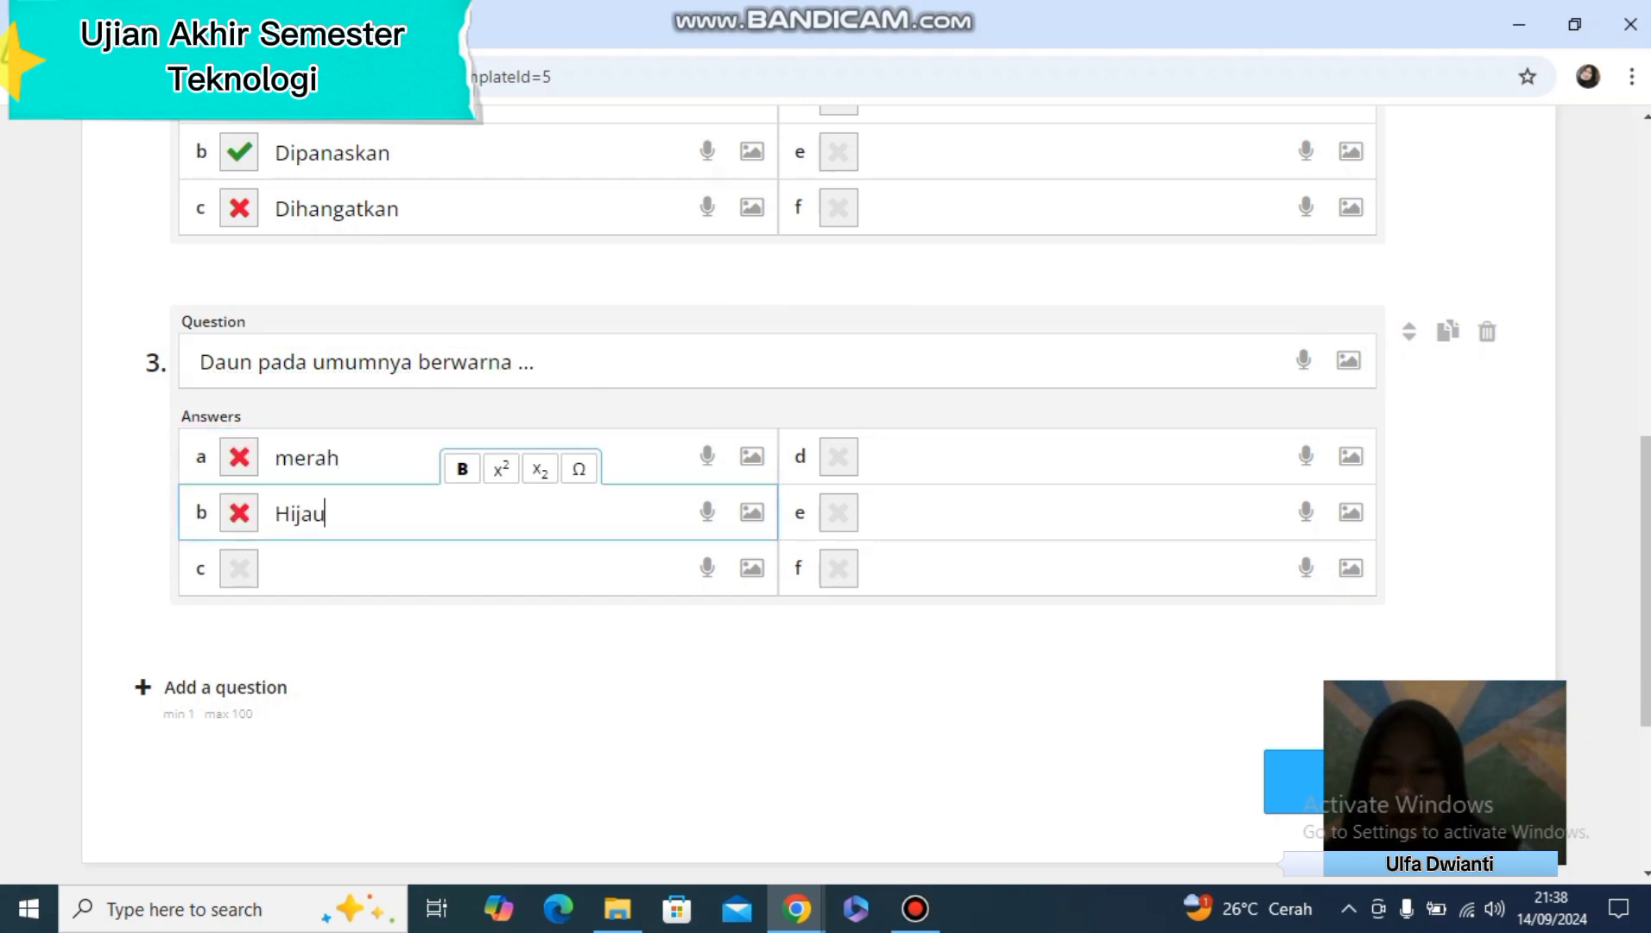
left_click(277, 570)
type("Ku")
key("Tab")
key("Tab")
type("C")
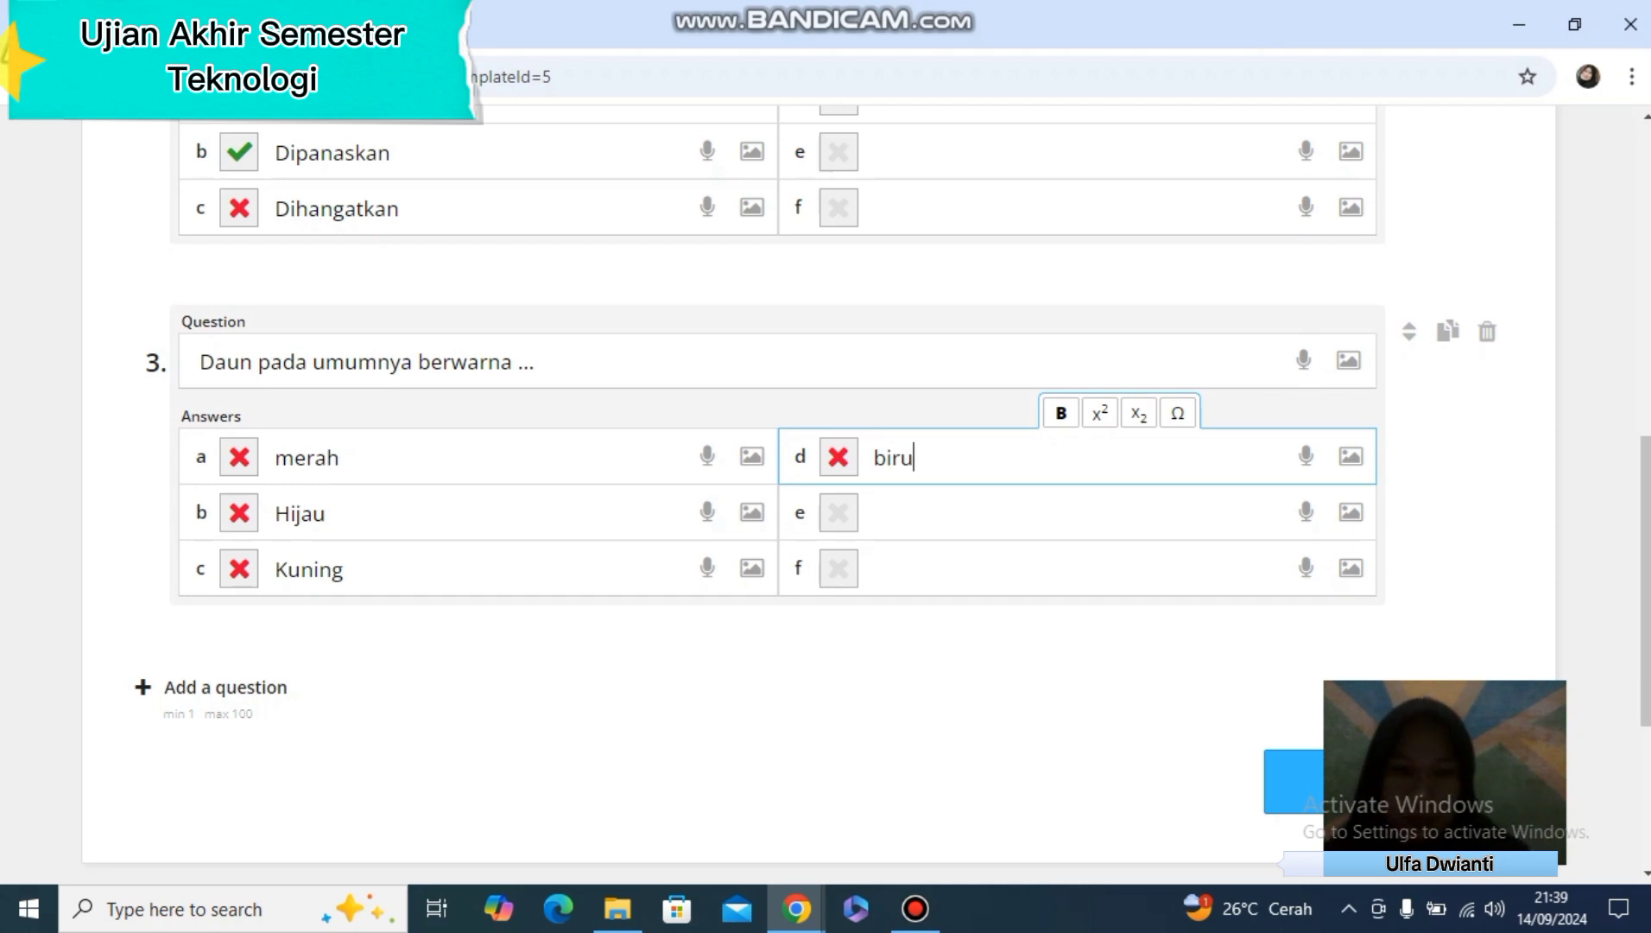
Capitalize answer a of question 3 as "Merah" and change answer d to "Miru"
left_click(293, 457)
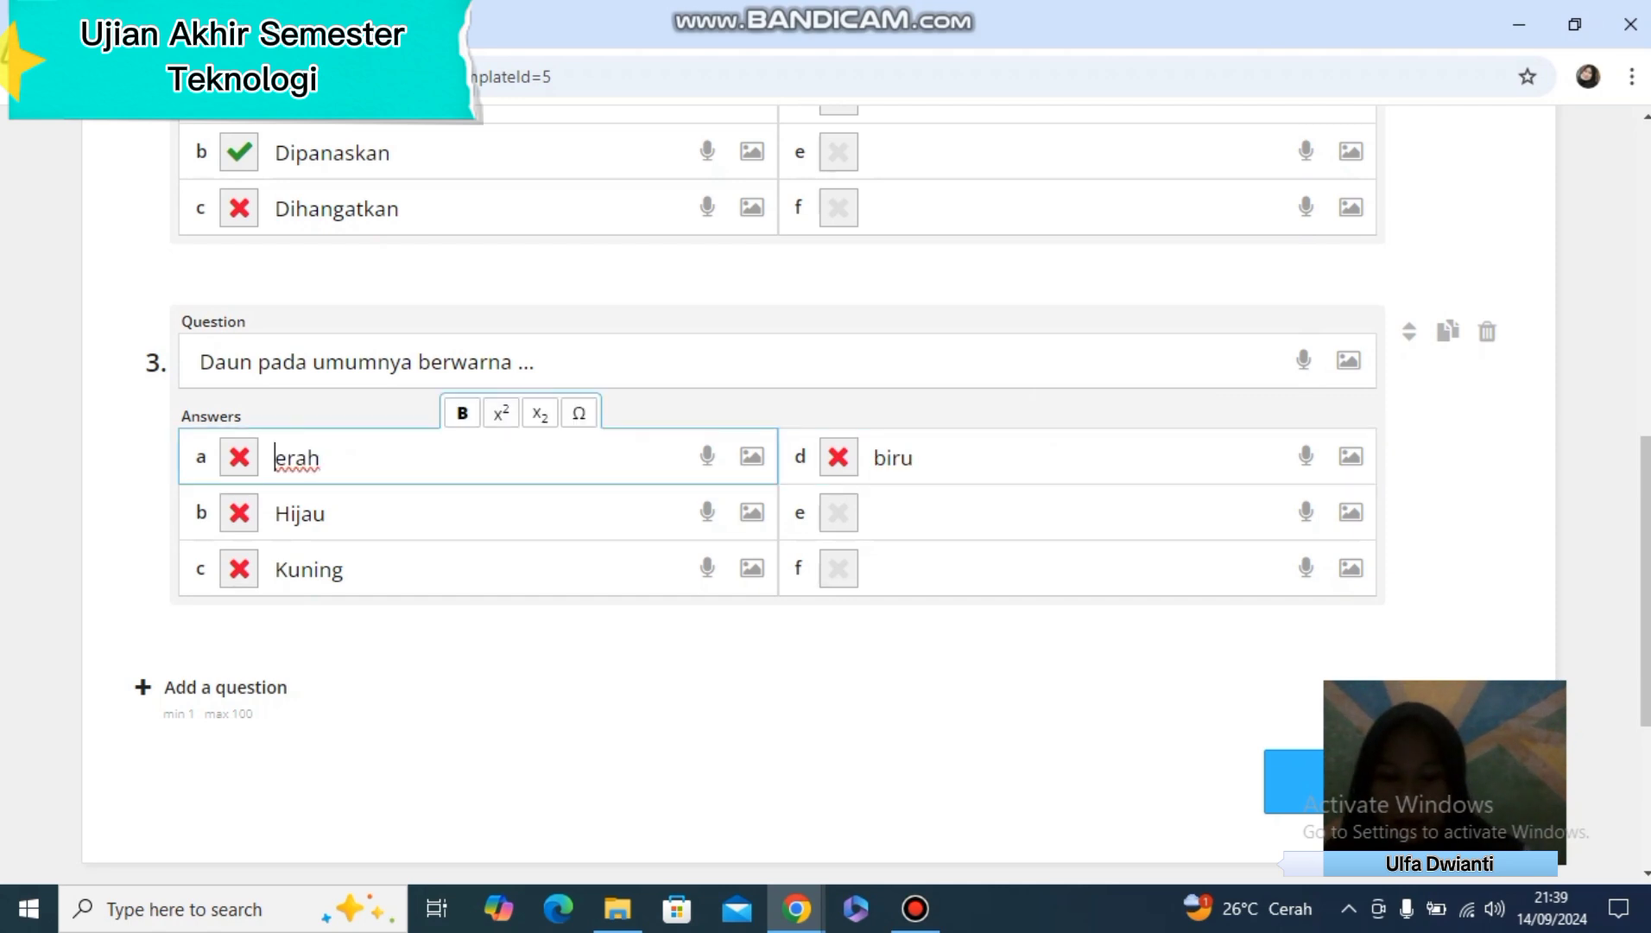
type("M")
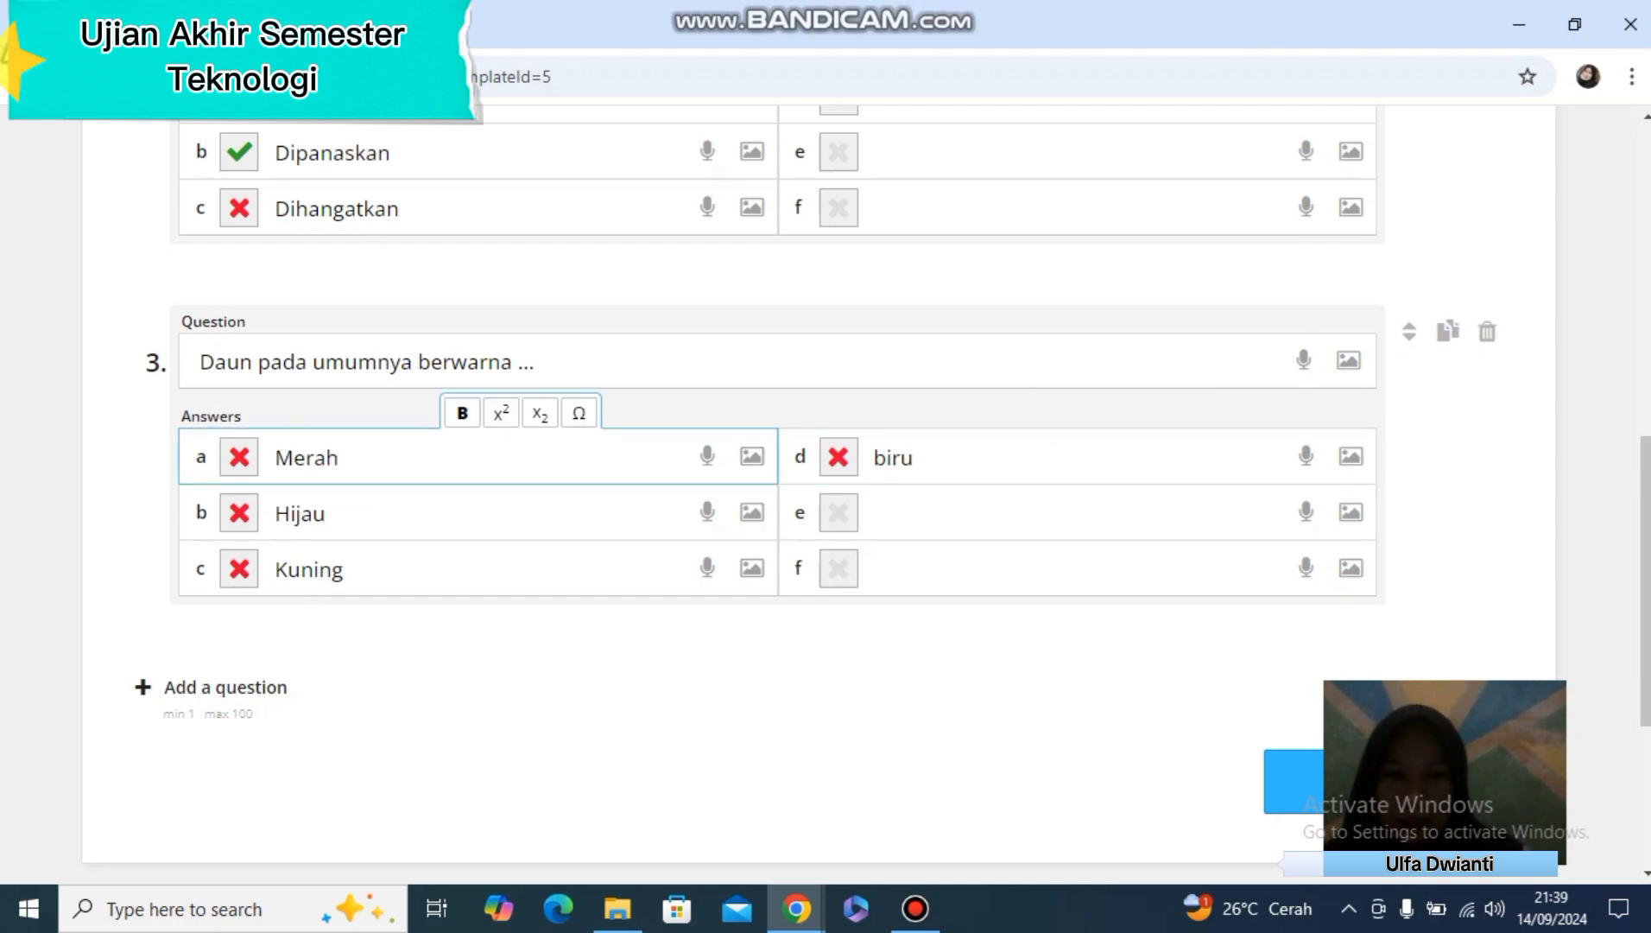
left_click(887, 457)
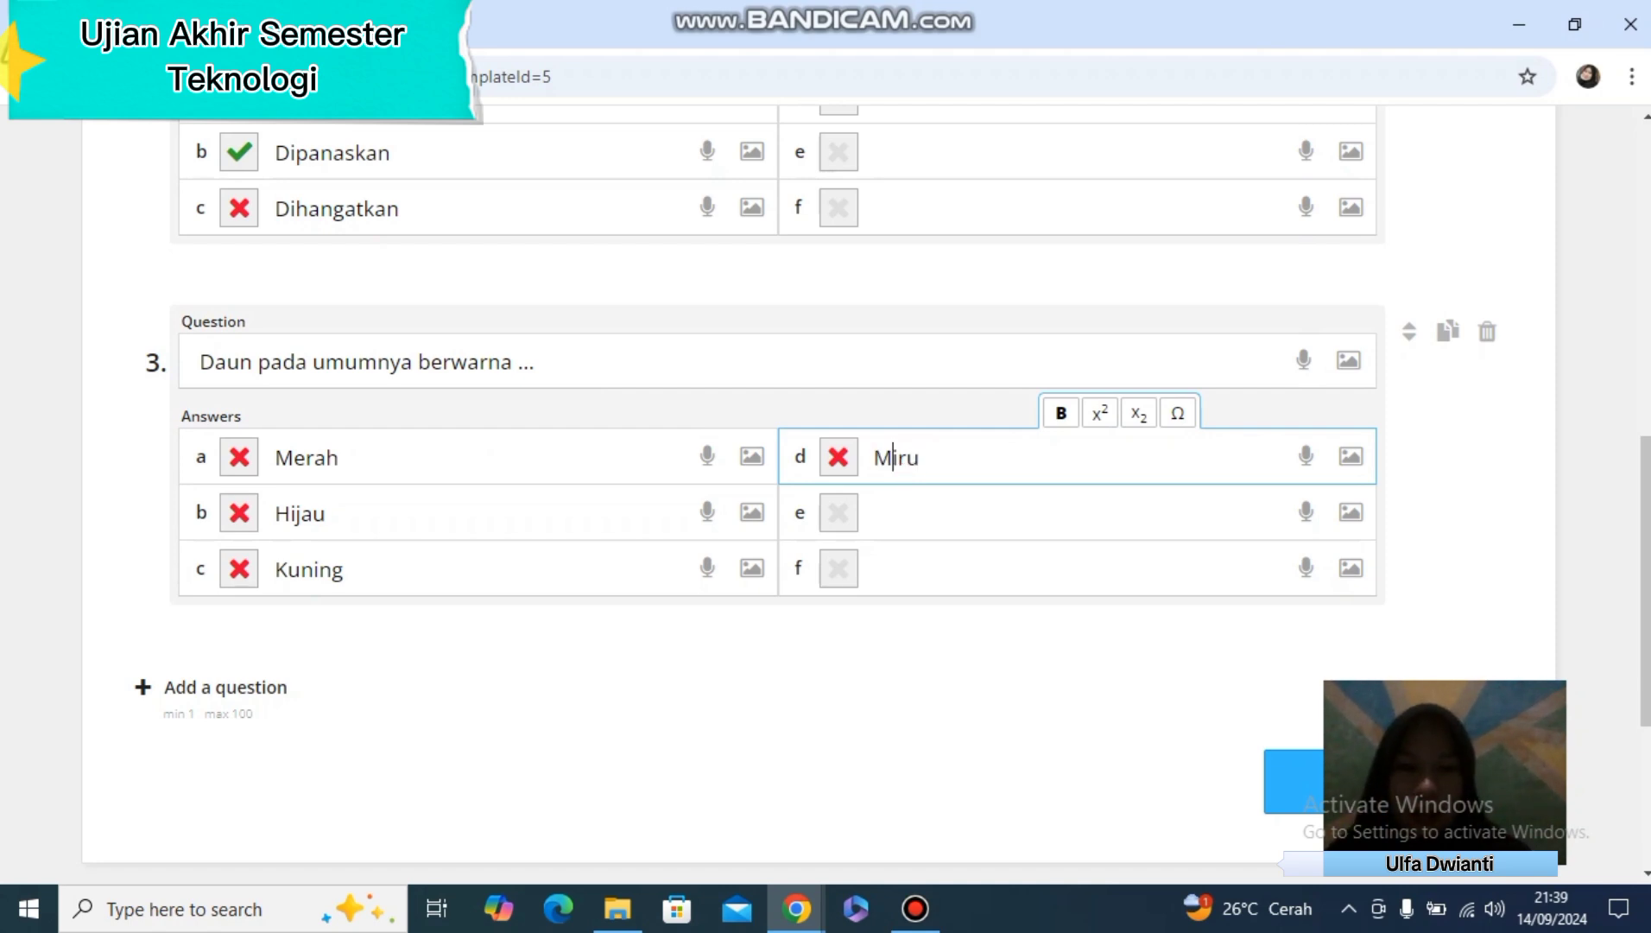
Mark answer b, Hijau, as the correct answer of question 3
scroll(887, 466, "up", 3)
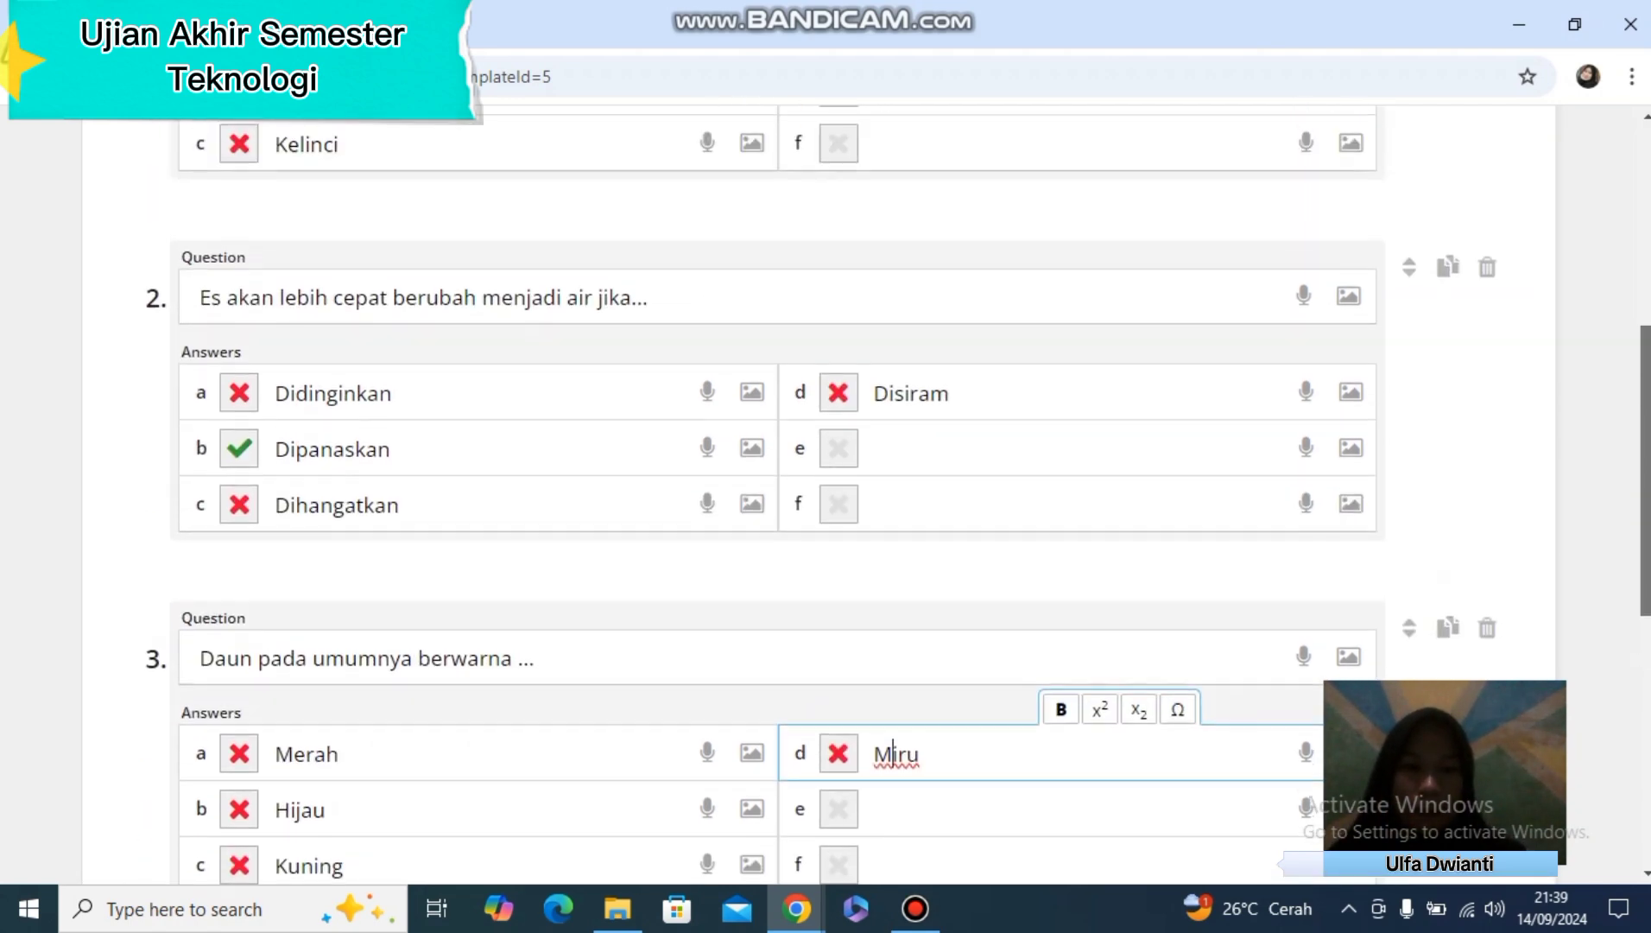
scroll(887, 466, "down", 5)
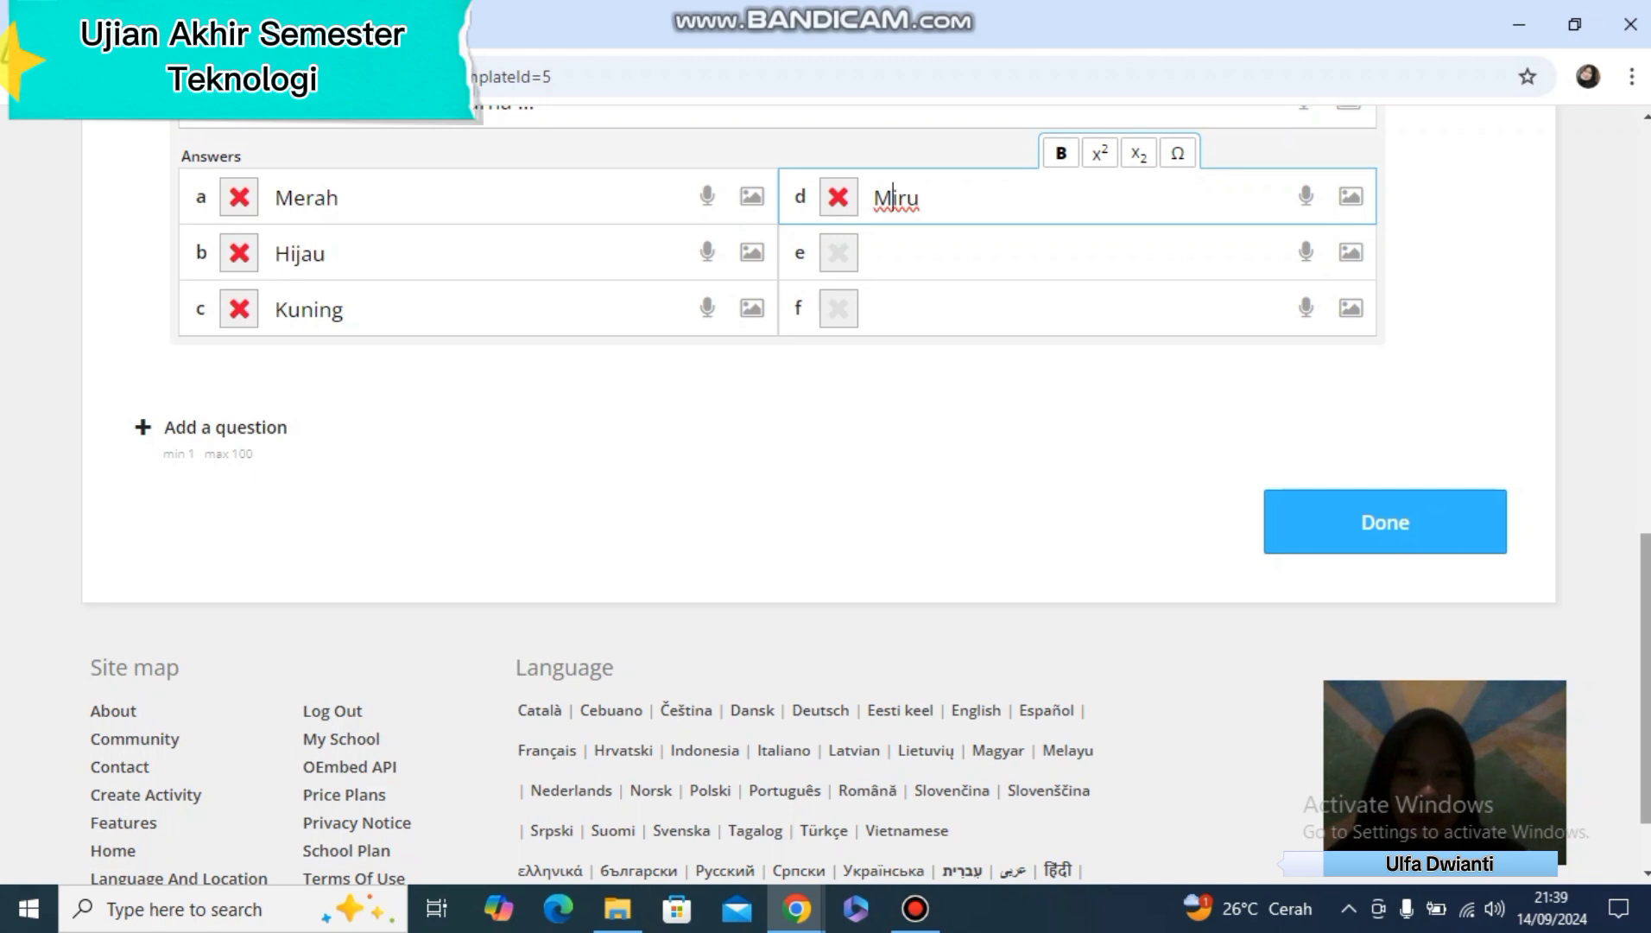
scroll(887, 466, "up", 2)
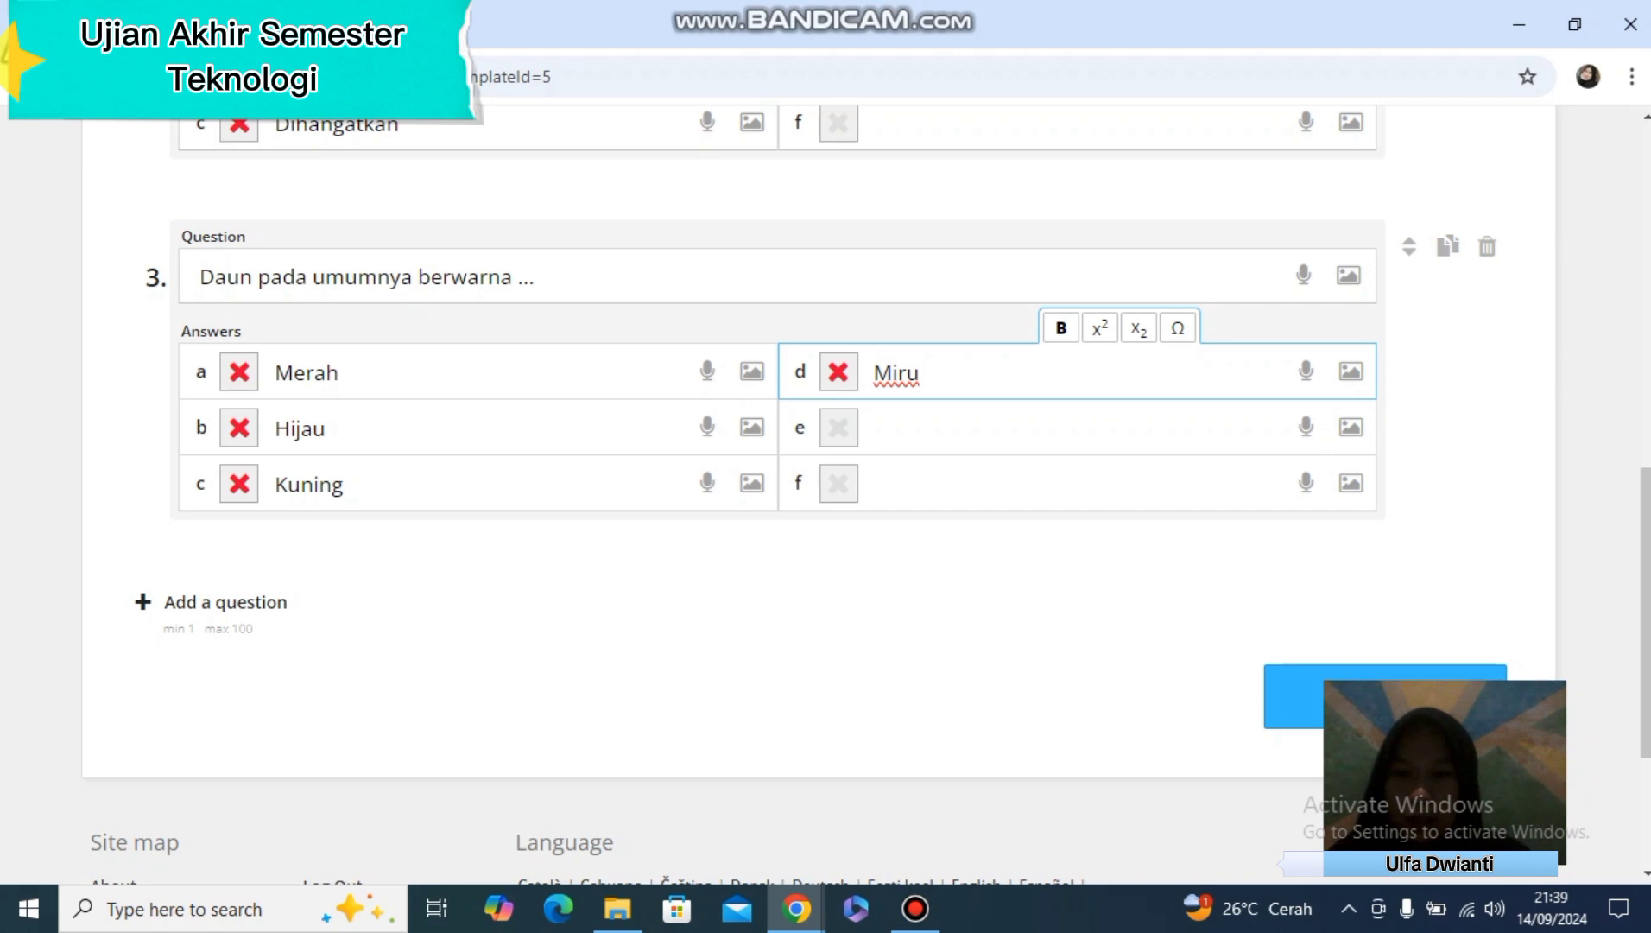
left_click(239, 427)
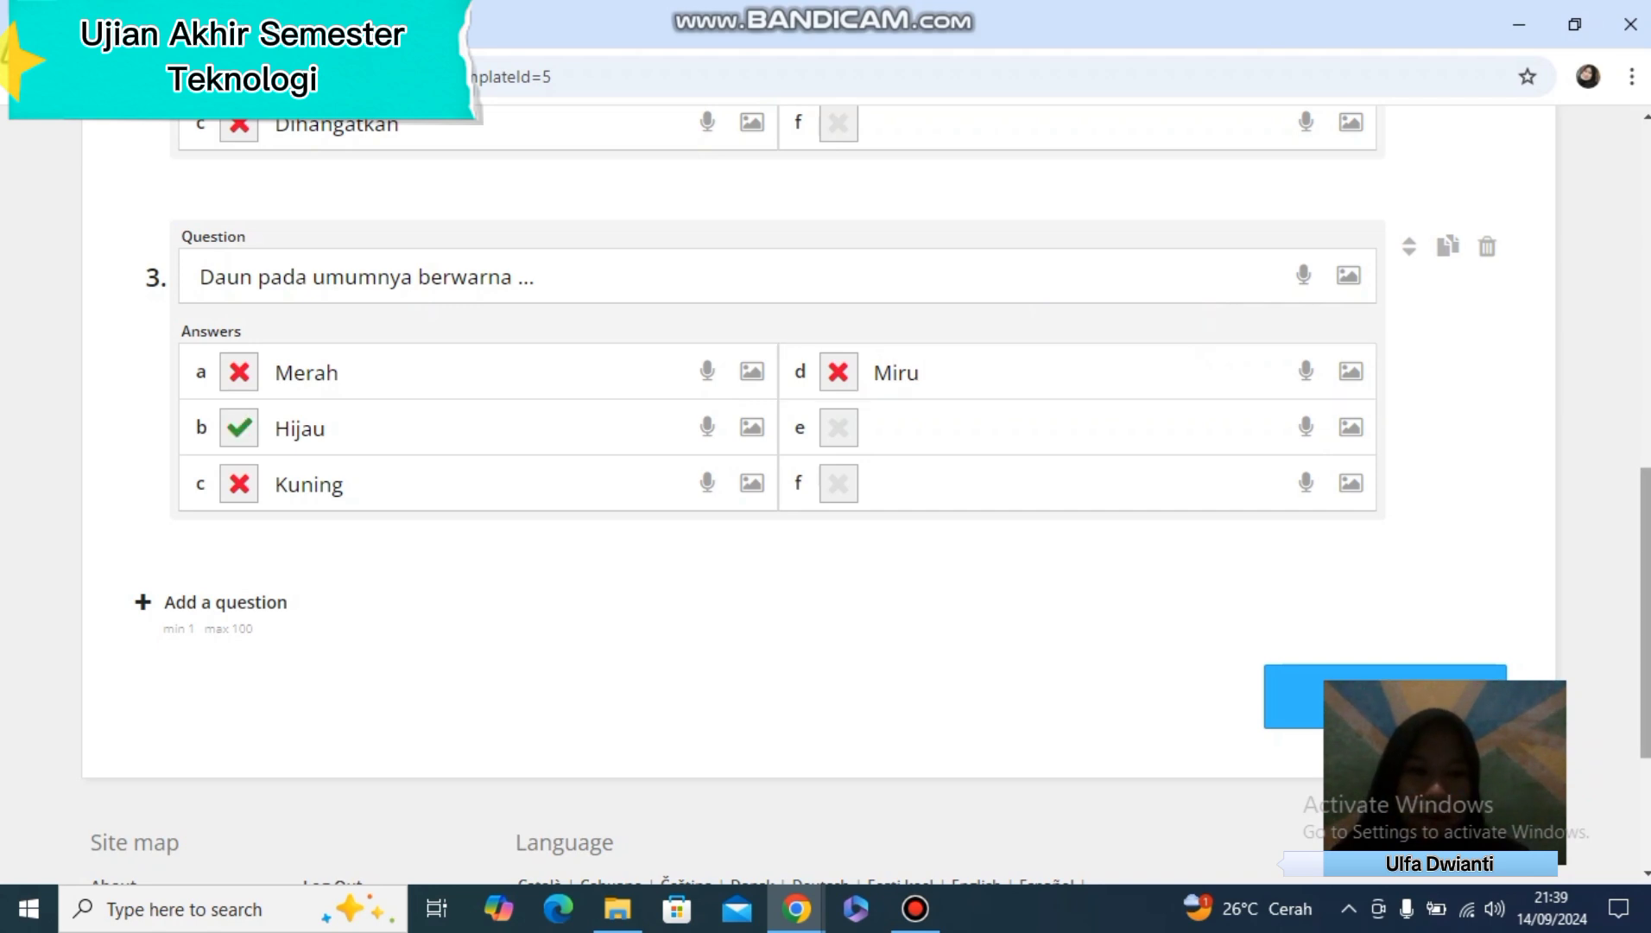
scroll(867, 496, "down", 1)
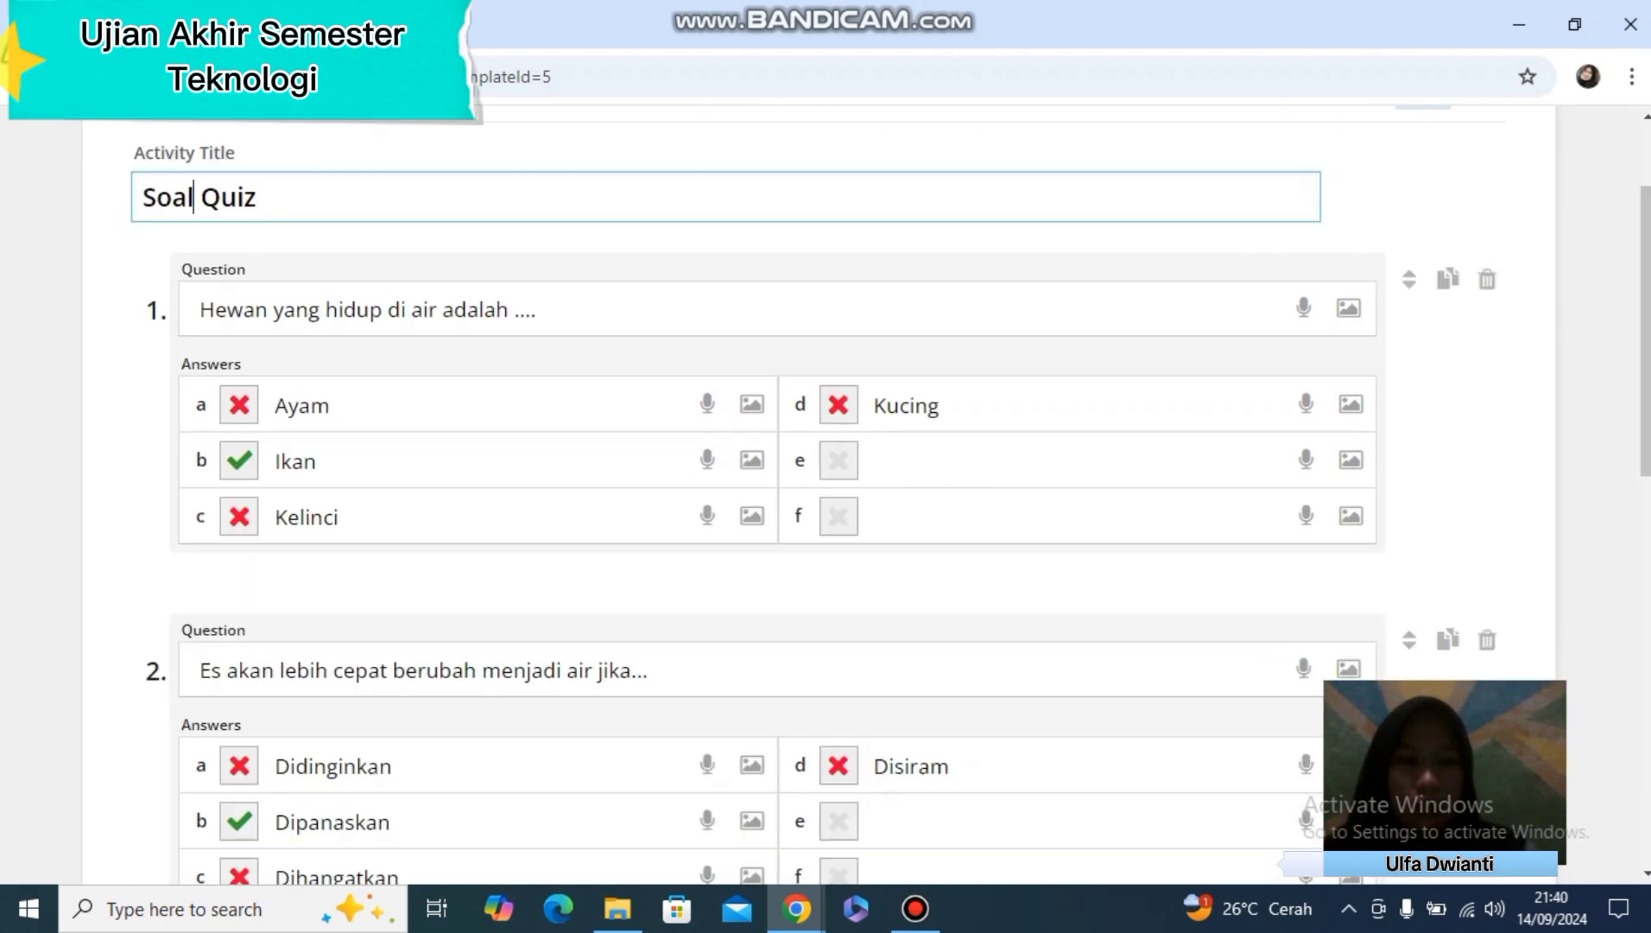
left_click_drag(1646, 318, 1646, 653)
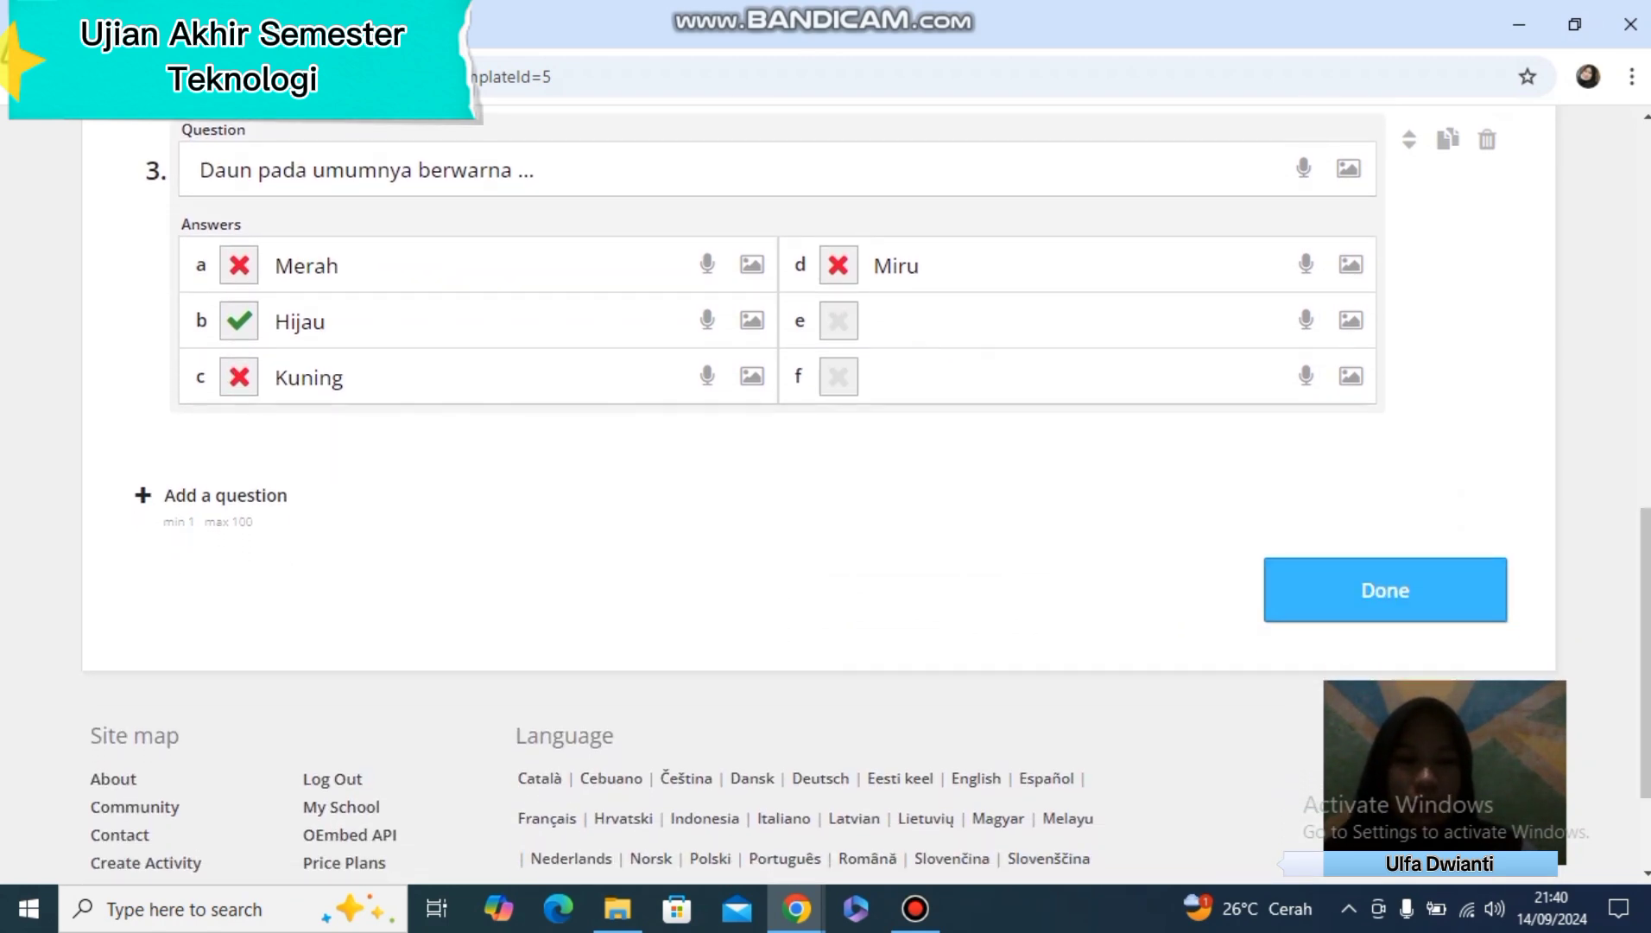
Finish editing the quiz, start playing it and answer the first question with Ikan
left_click(1385, 590)
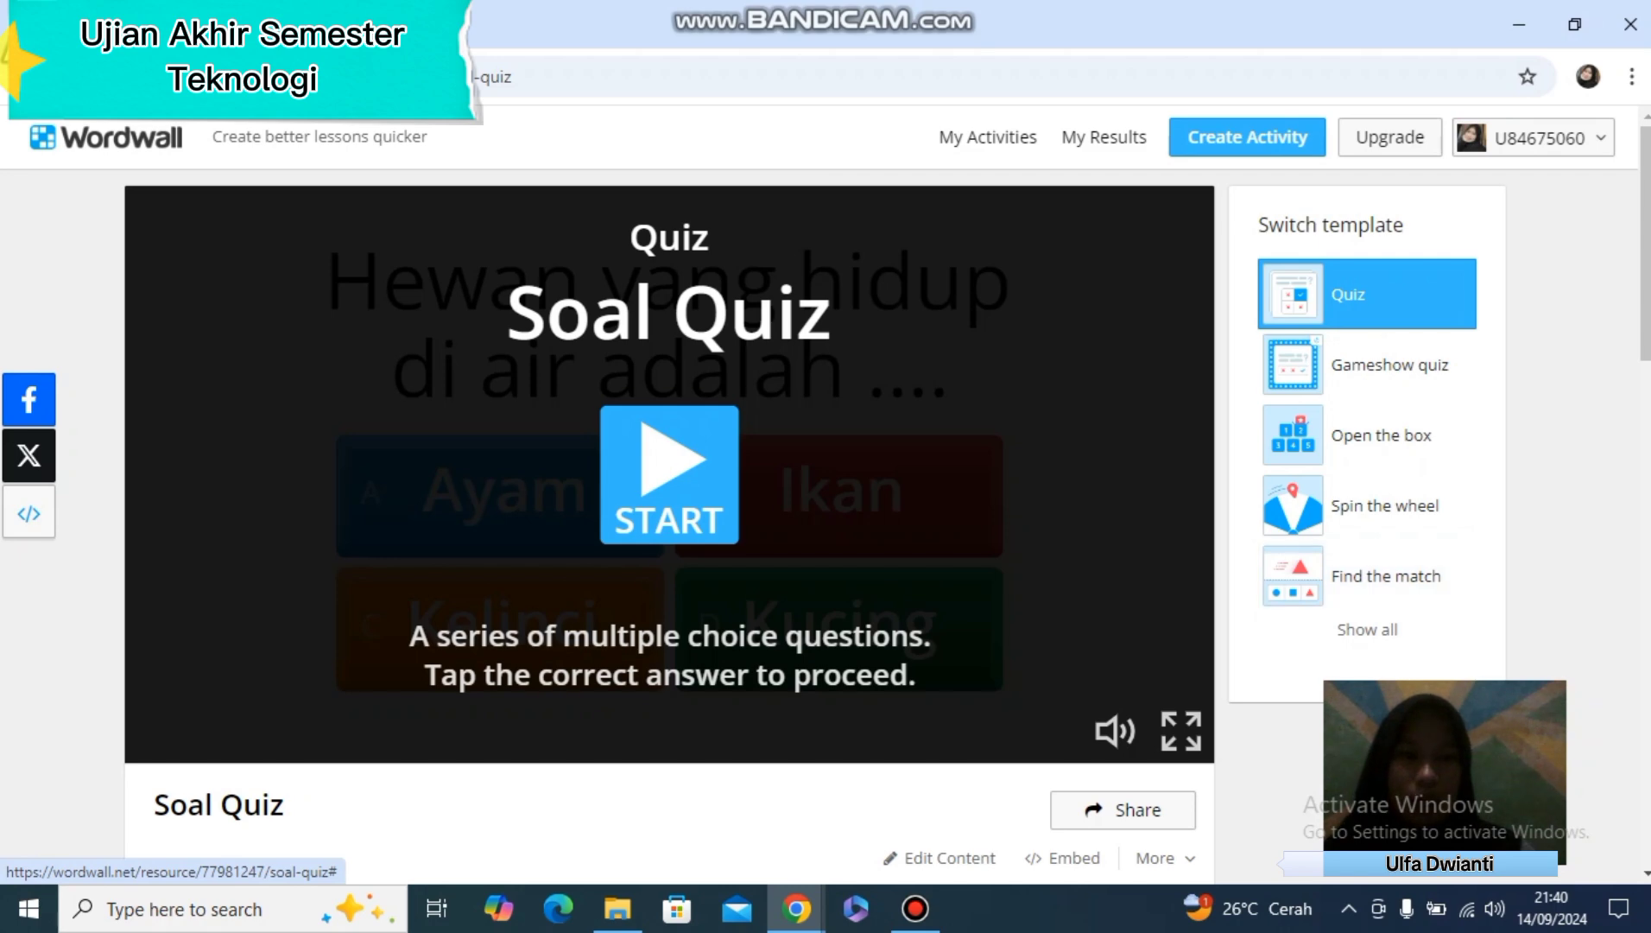
mouse_move(1646, 250)
left_mouse_down()
mouse_move(1645, 278)
mouse_move(1645, 256)
left_mouse_up()
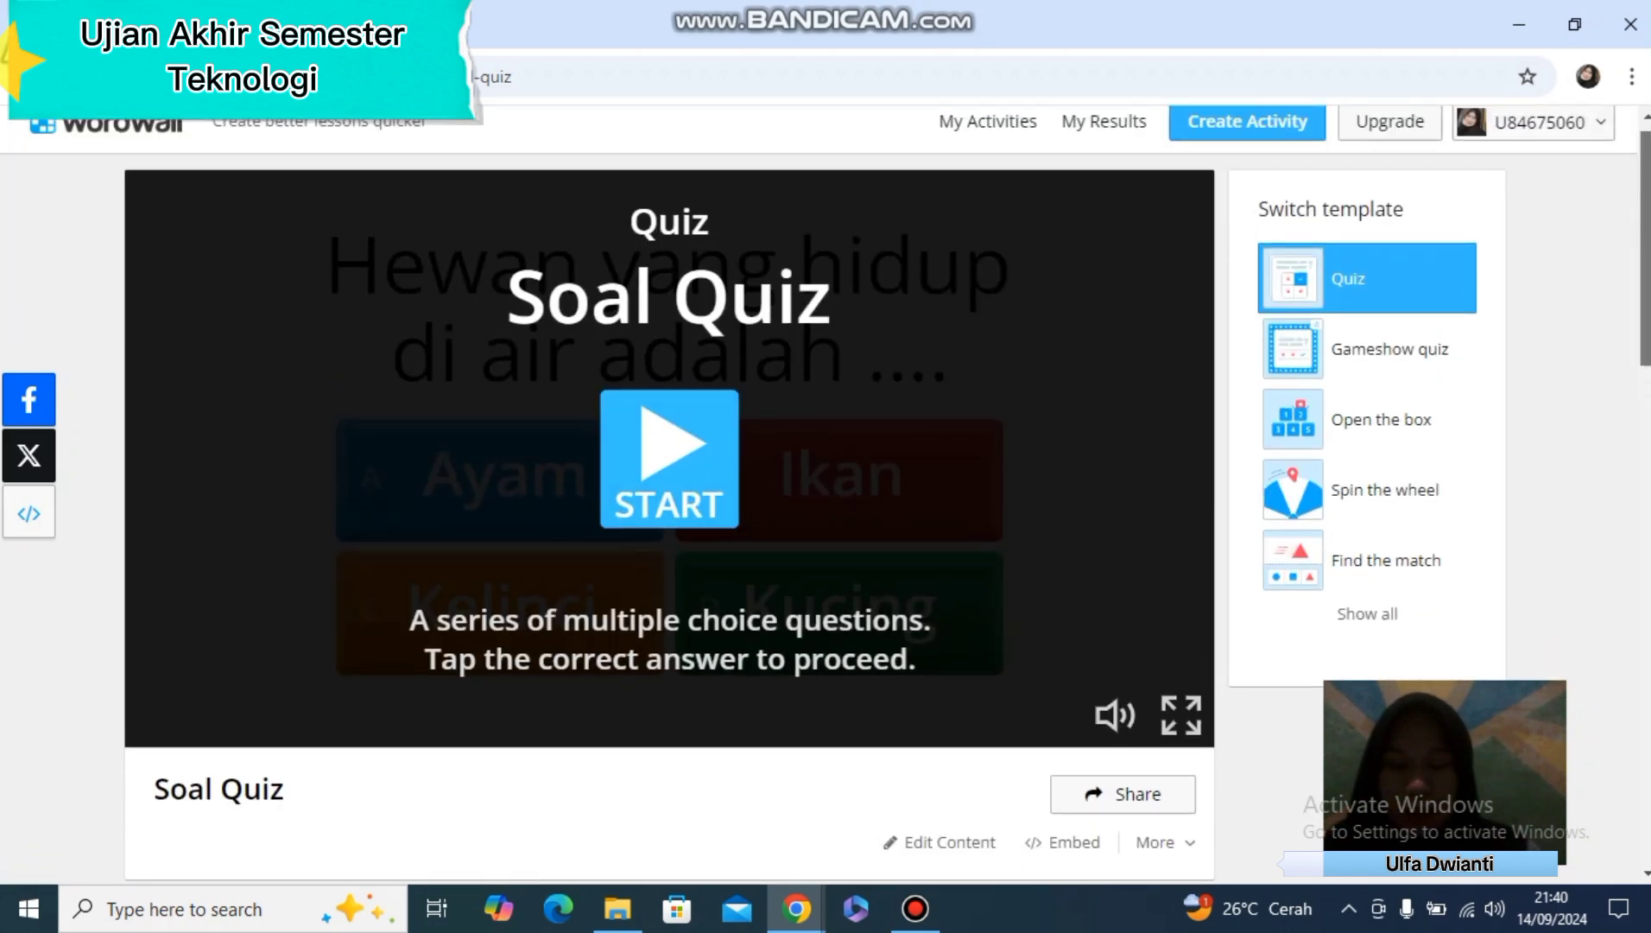
left_click(670, 459)
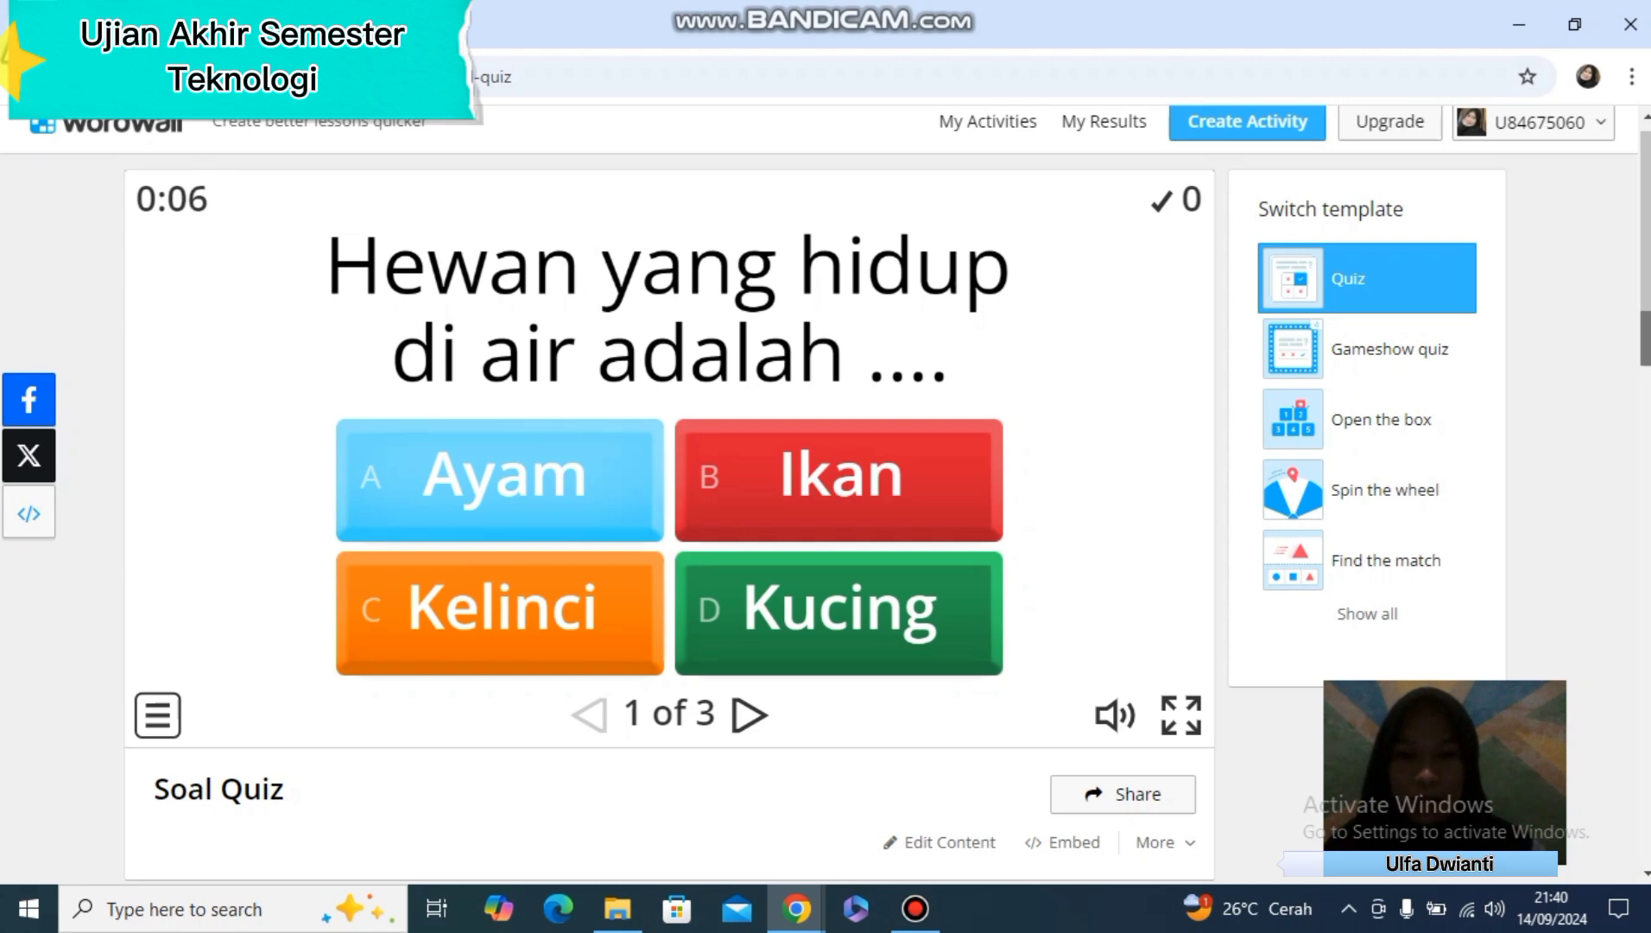
left_click(839, 480)
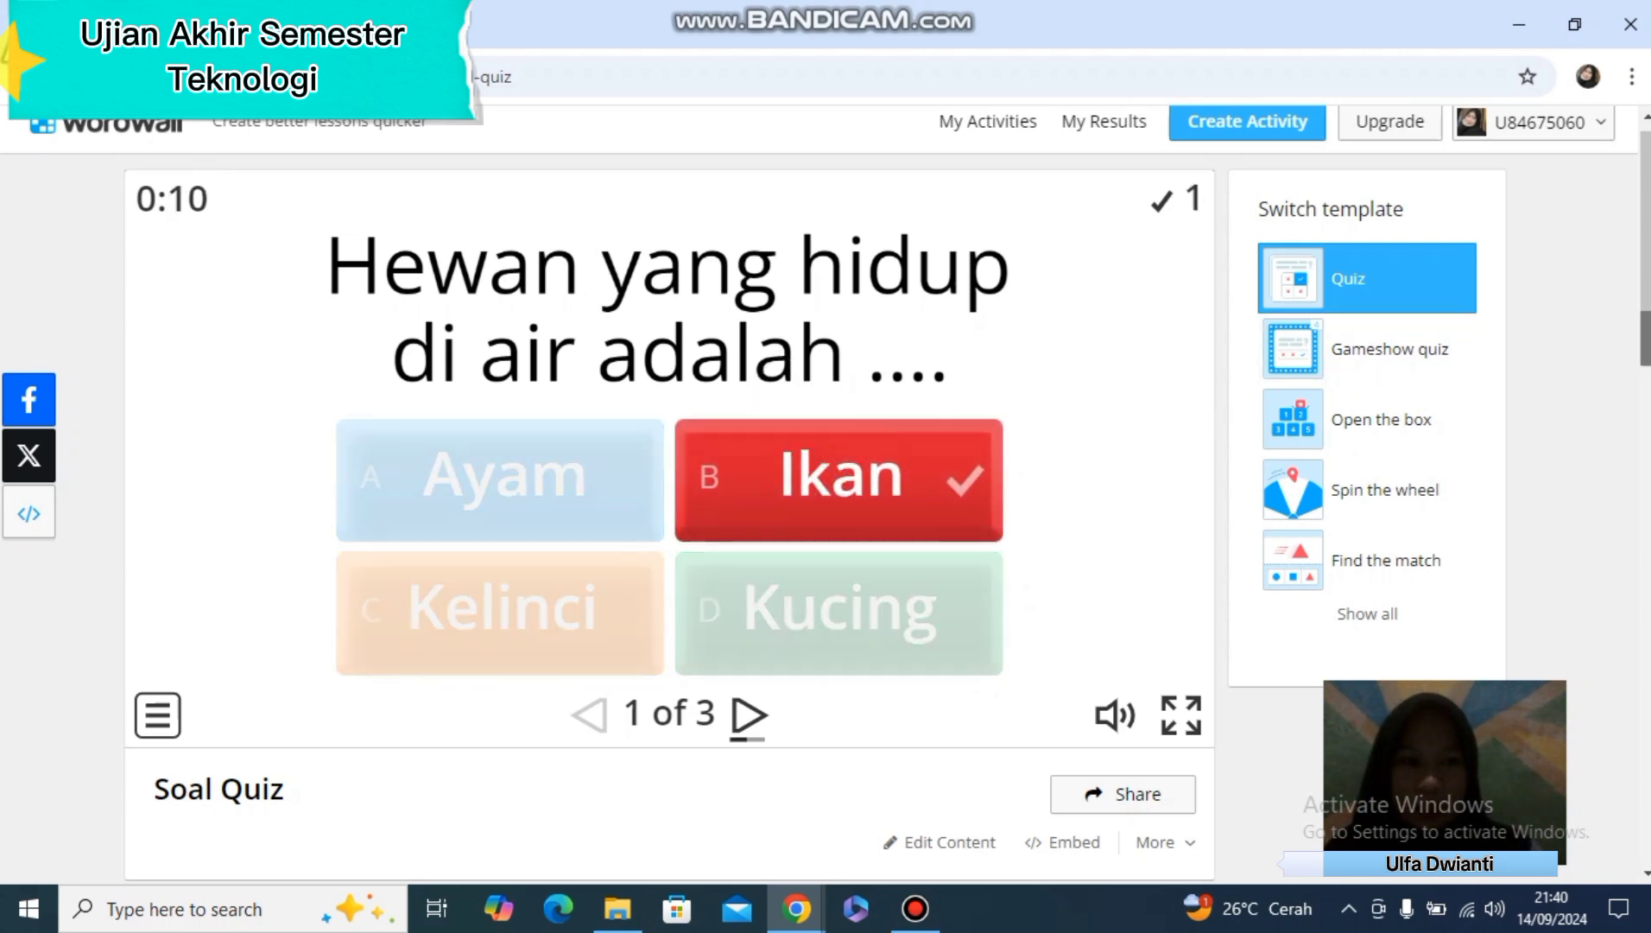
Apply the Summer visual style to the quiz, restart it and answer the first question with Ikan
scroll(825, 492, "down", 6)
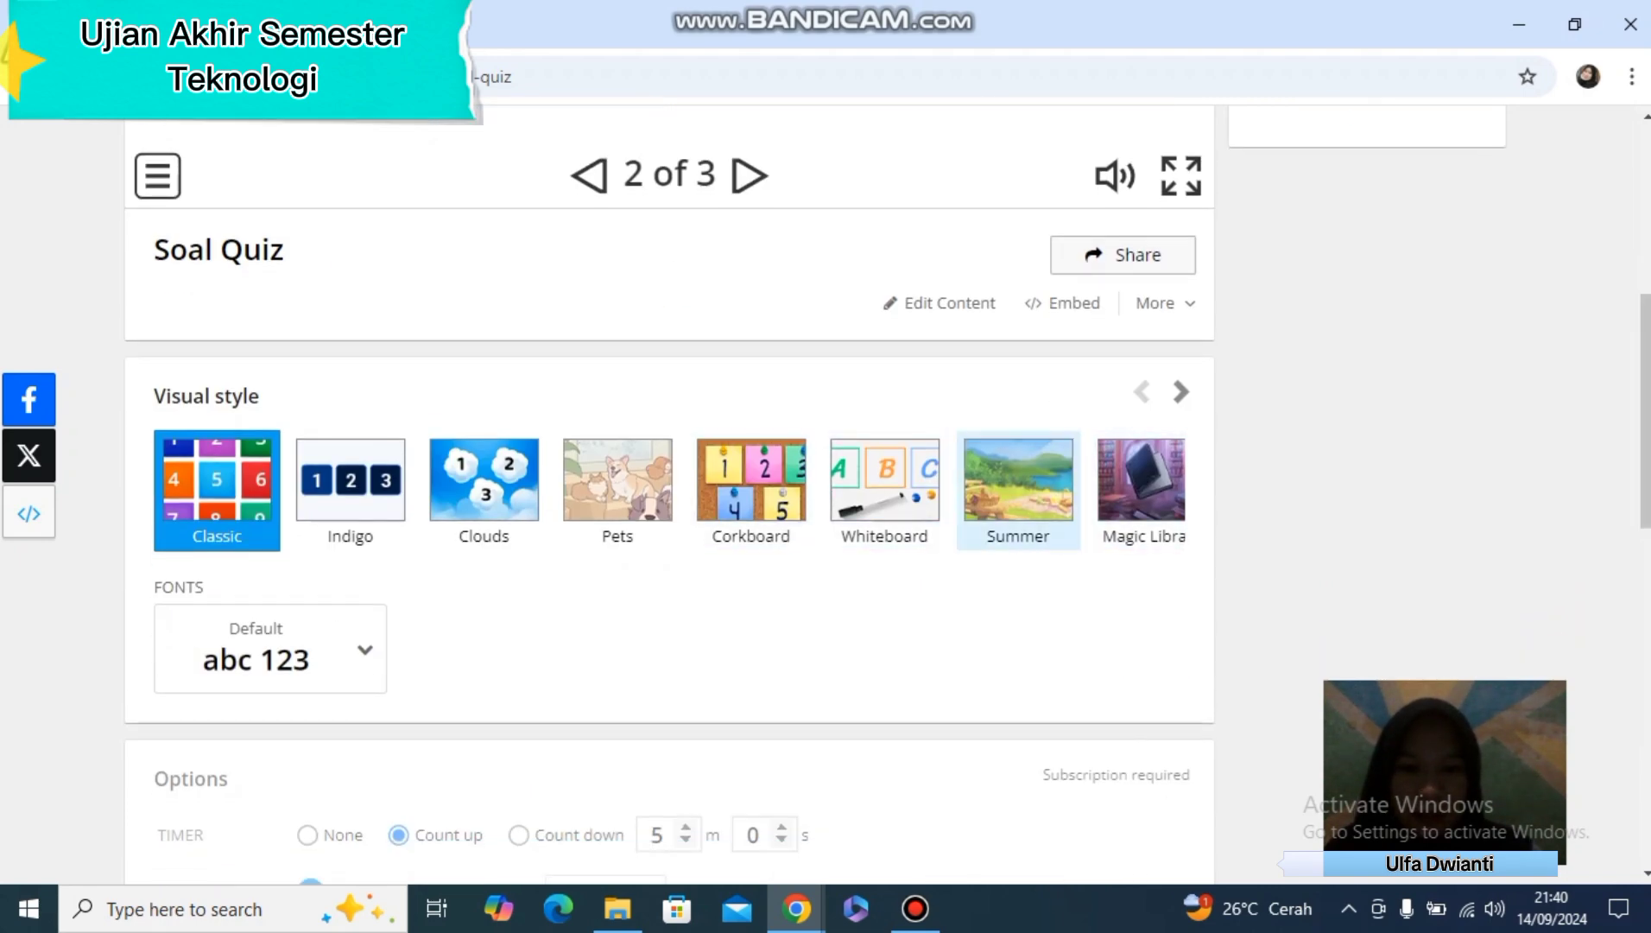
left_click(1018, 490)
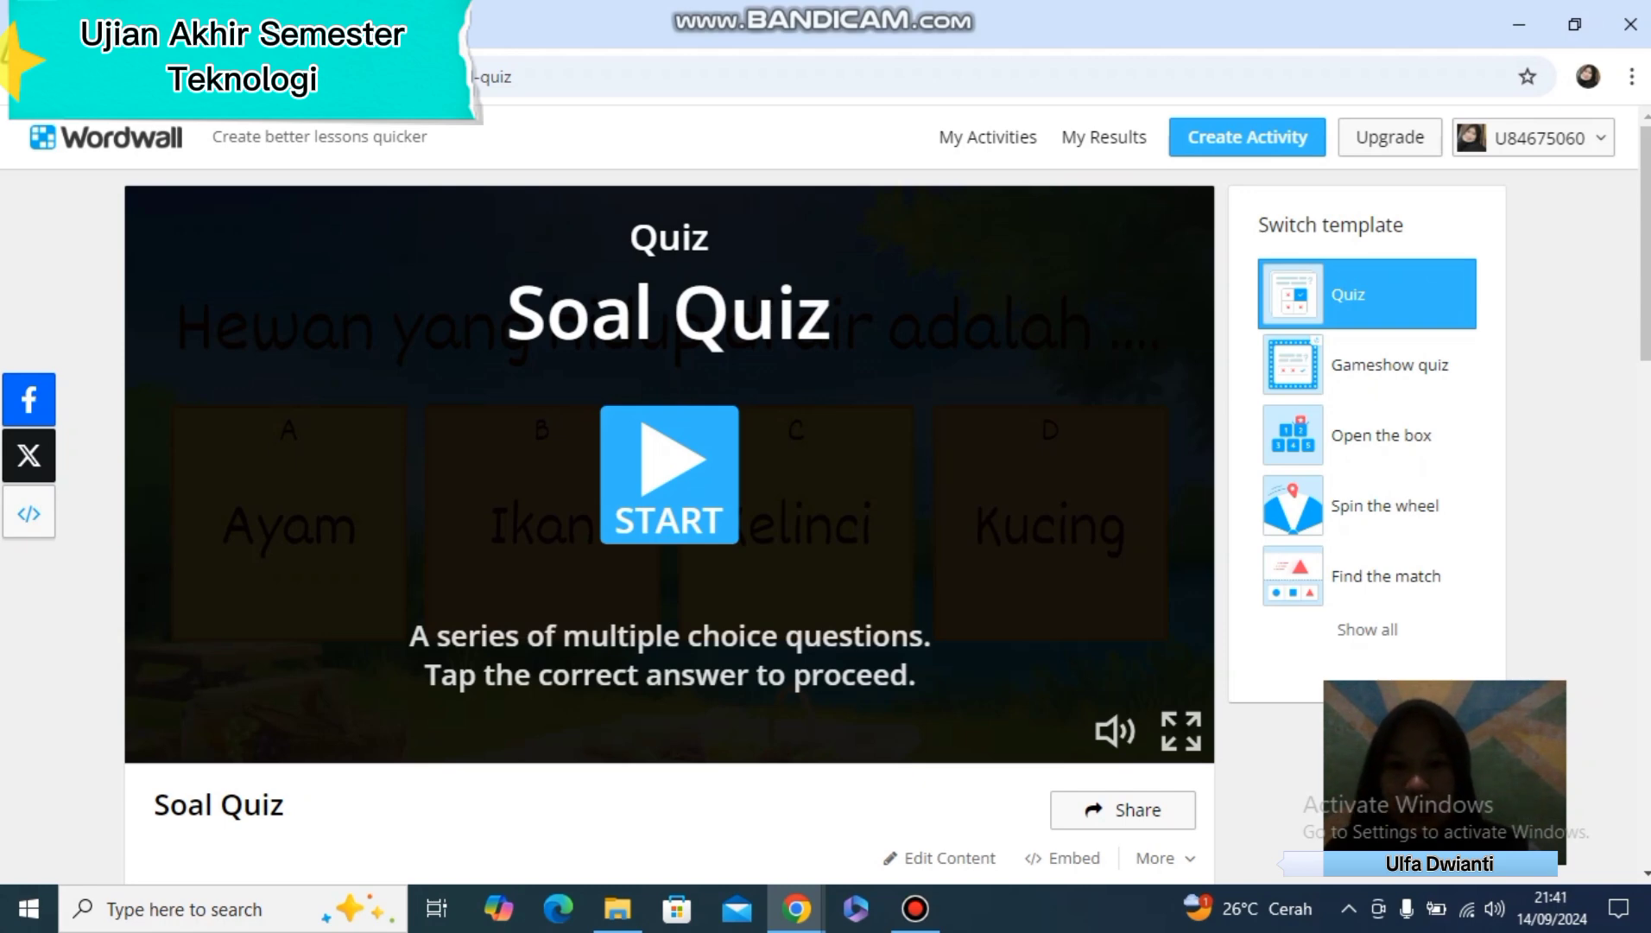
left_click(669, 475)
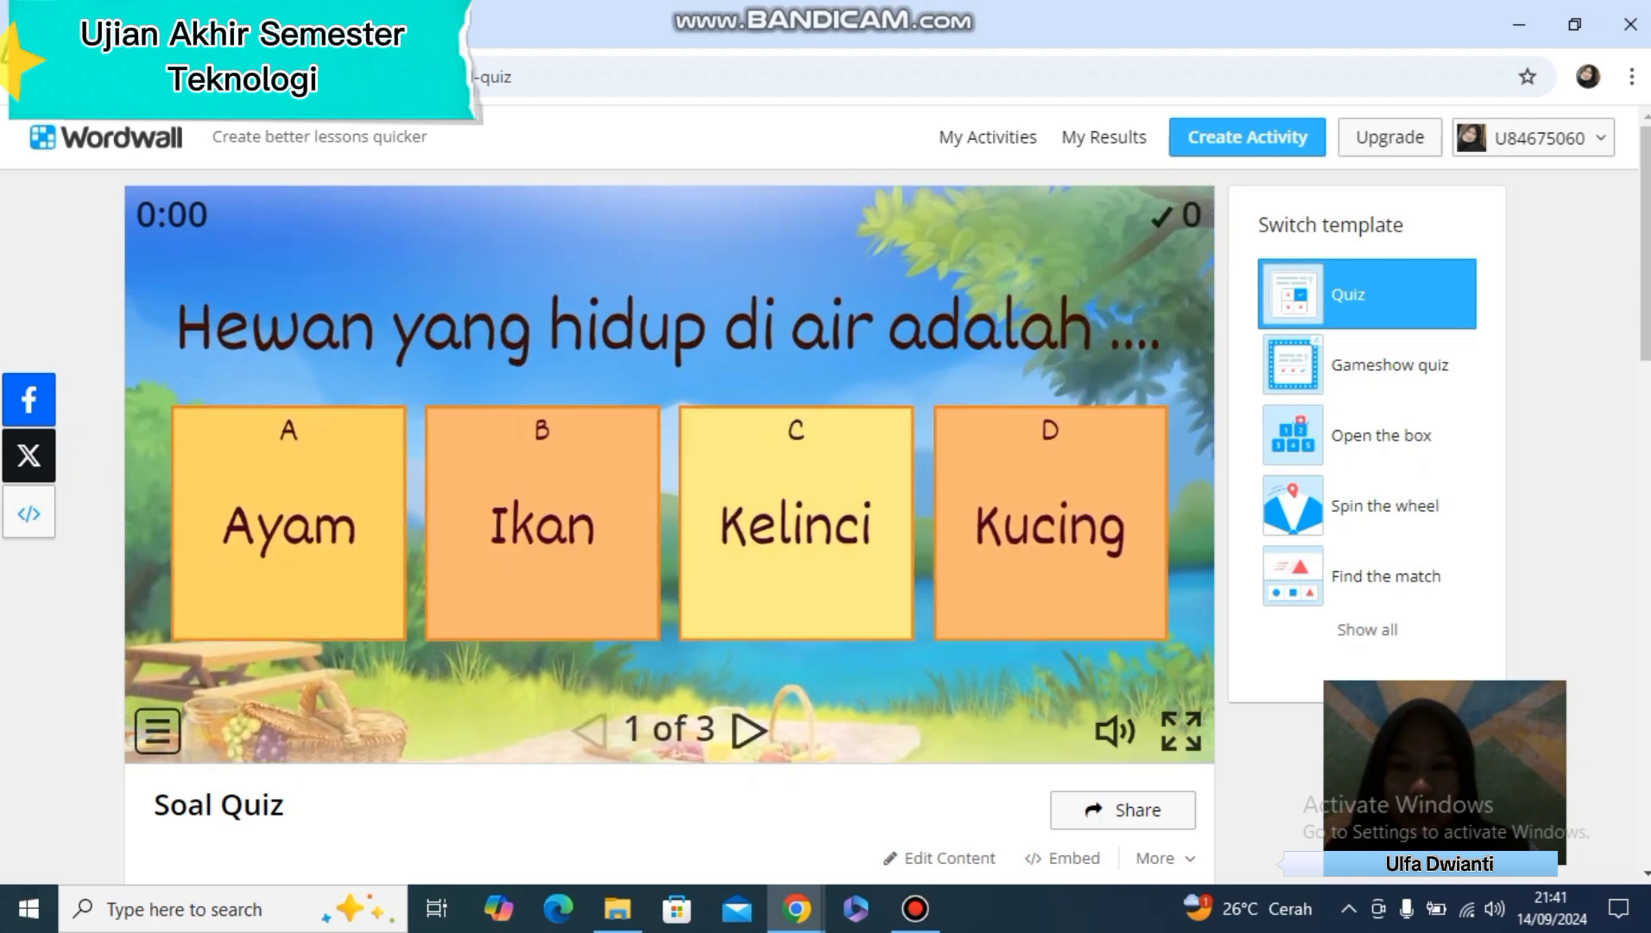
left_click(543, 523)
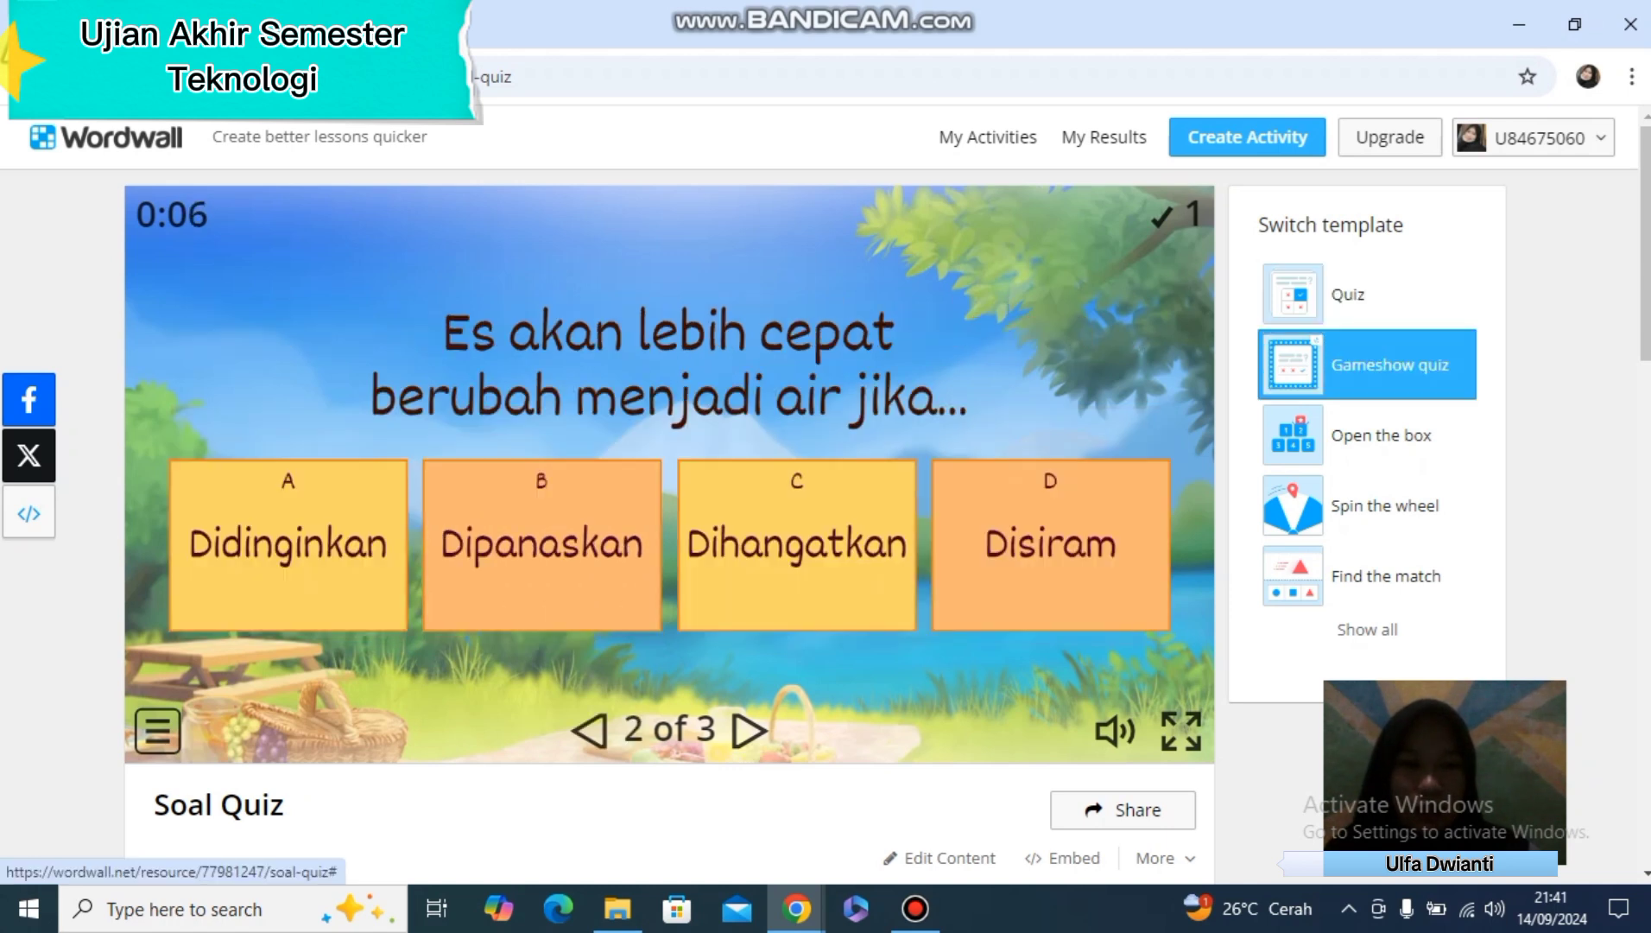
Switch the activity to the Gameshow quiz template and play it, answering Ikan and Dipanaskan to the first two questions
left_click(1368, 365)
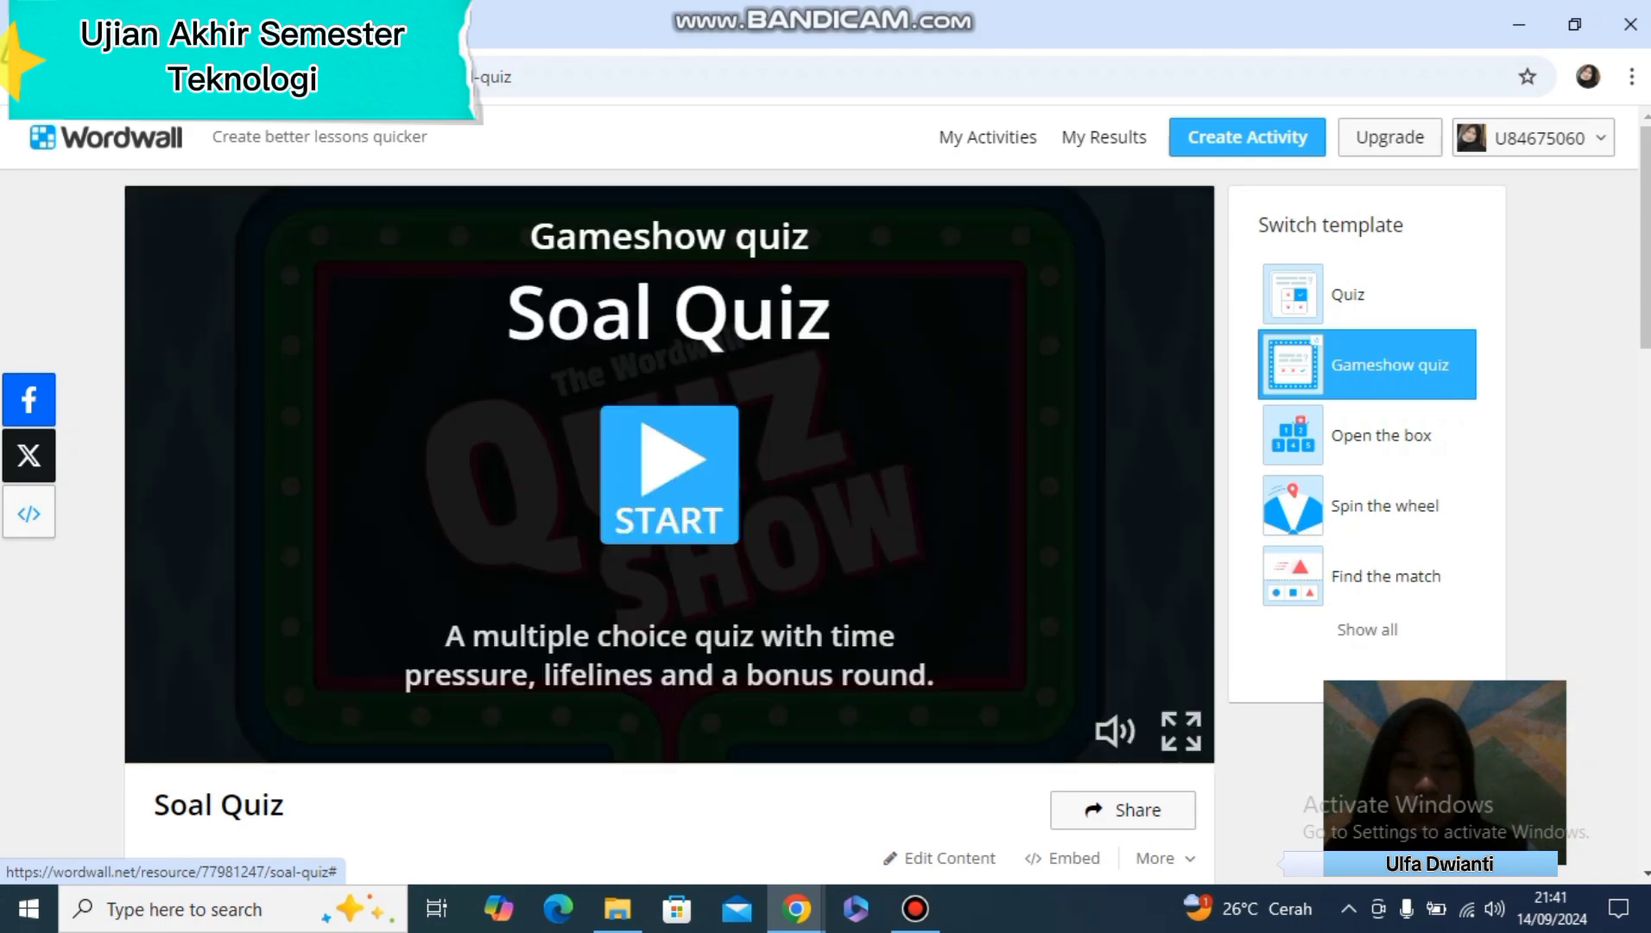
left_click(717, 523)
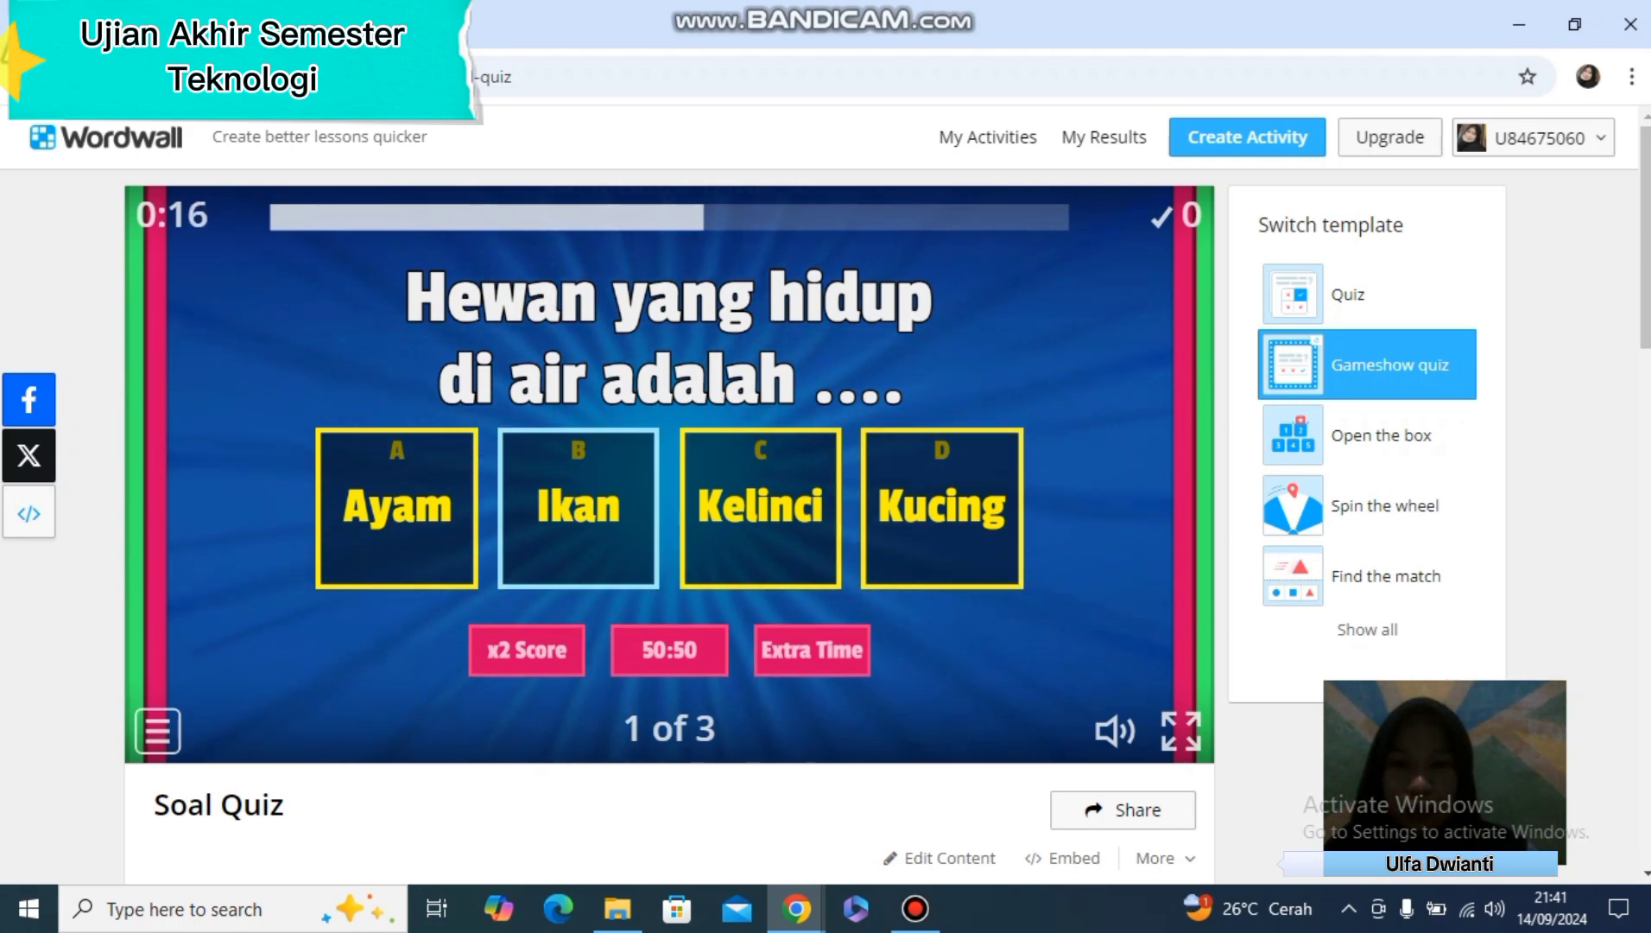
left_click(579, 508)
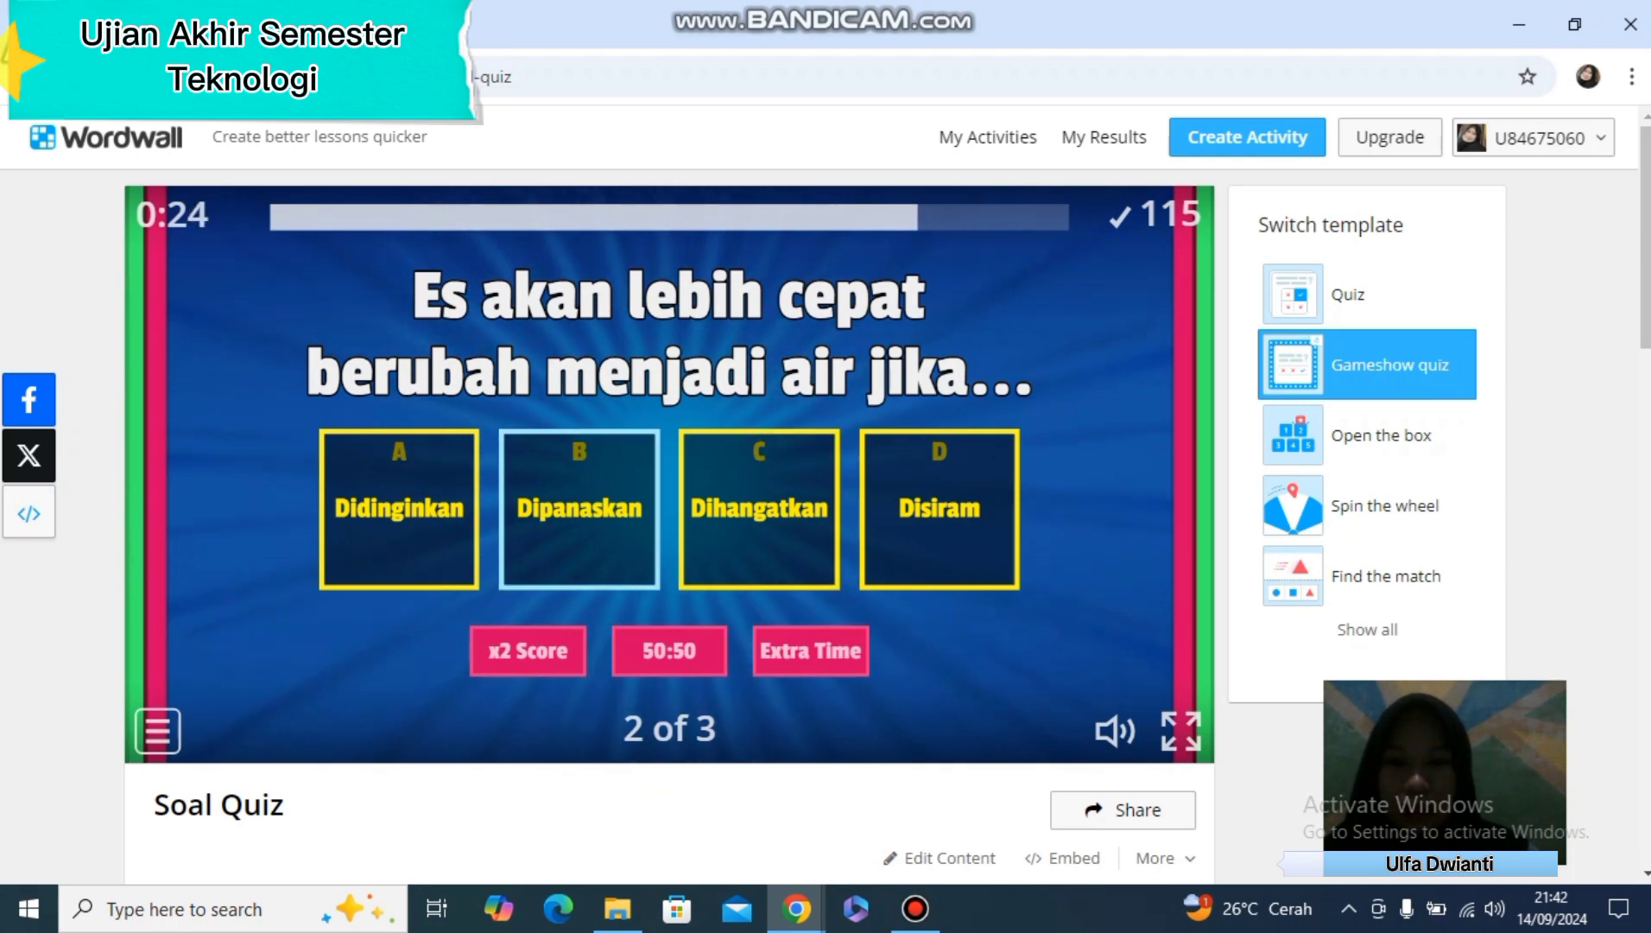
left_click(527, 428)
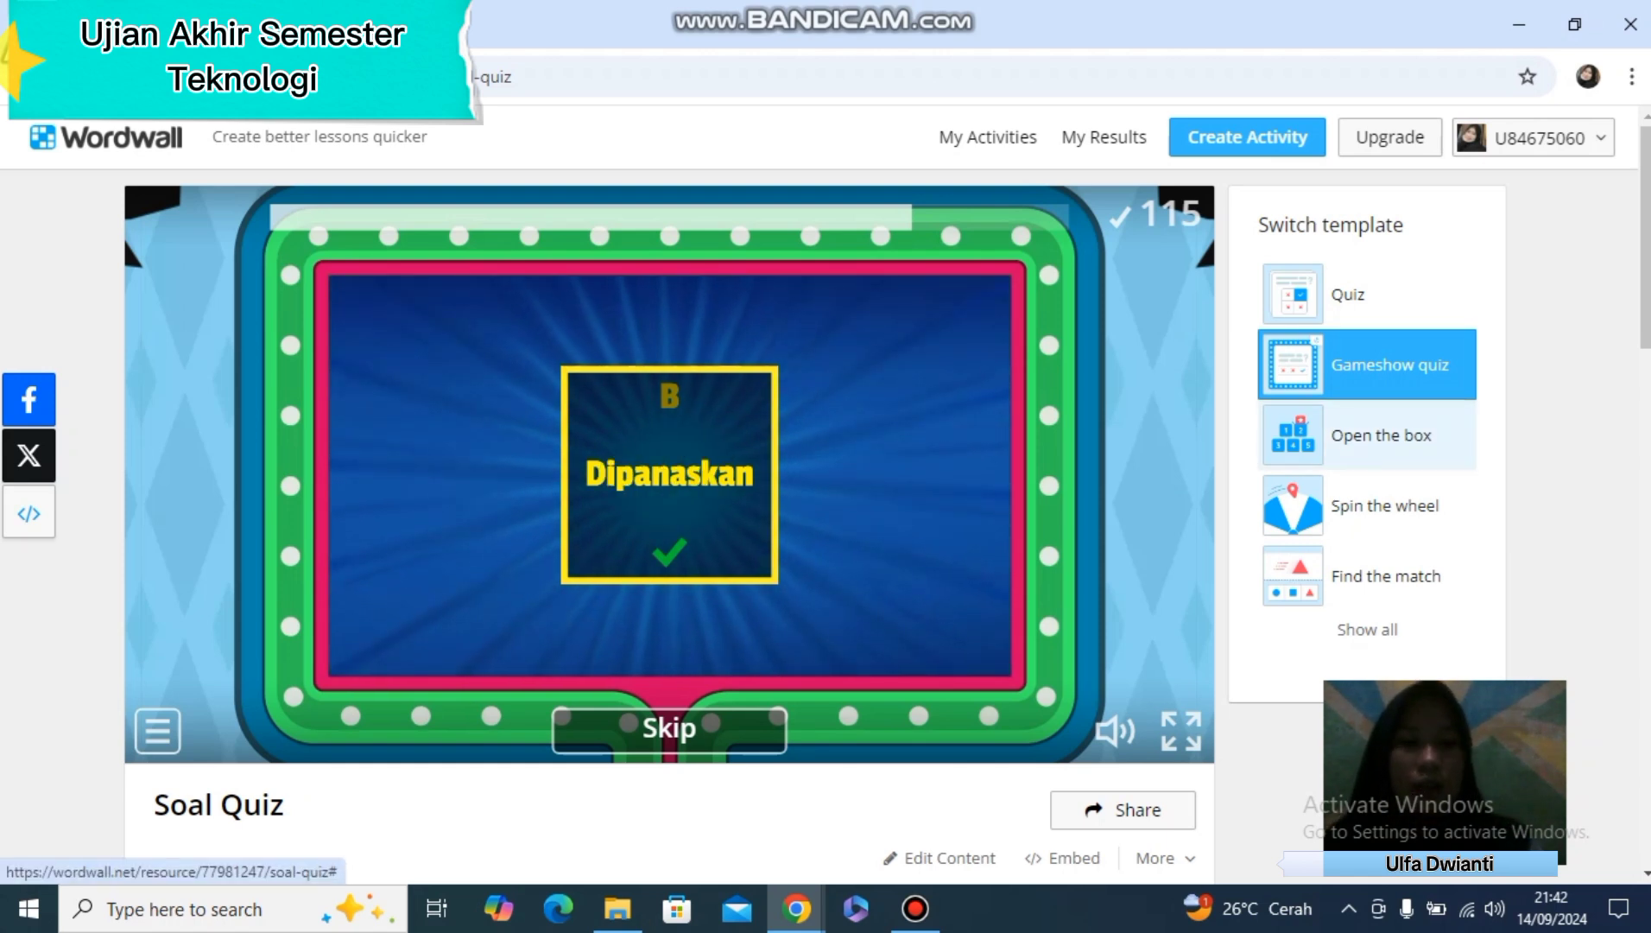
Switch the activity to the Open the box template, start it, open box 2 and answer its question with Hijau
left_click(1380, 435)
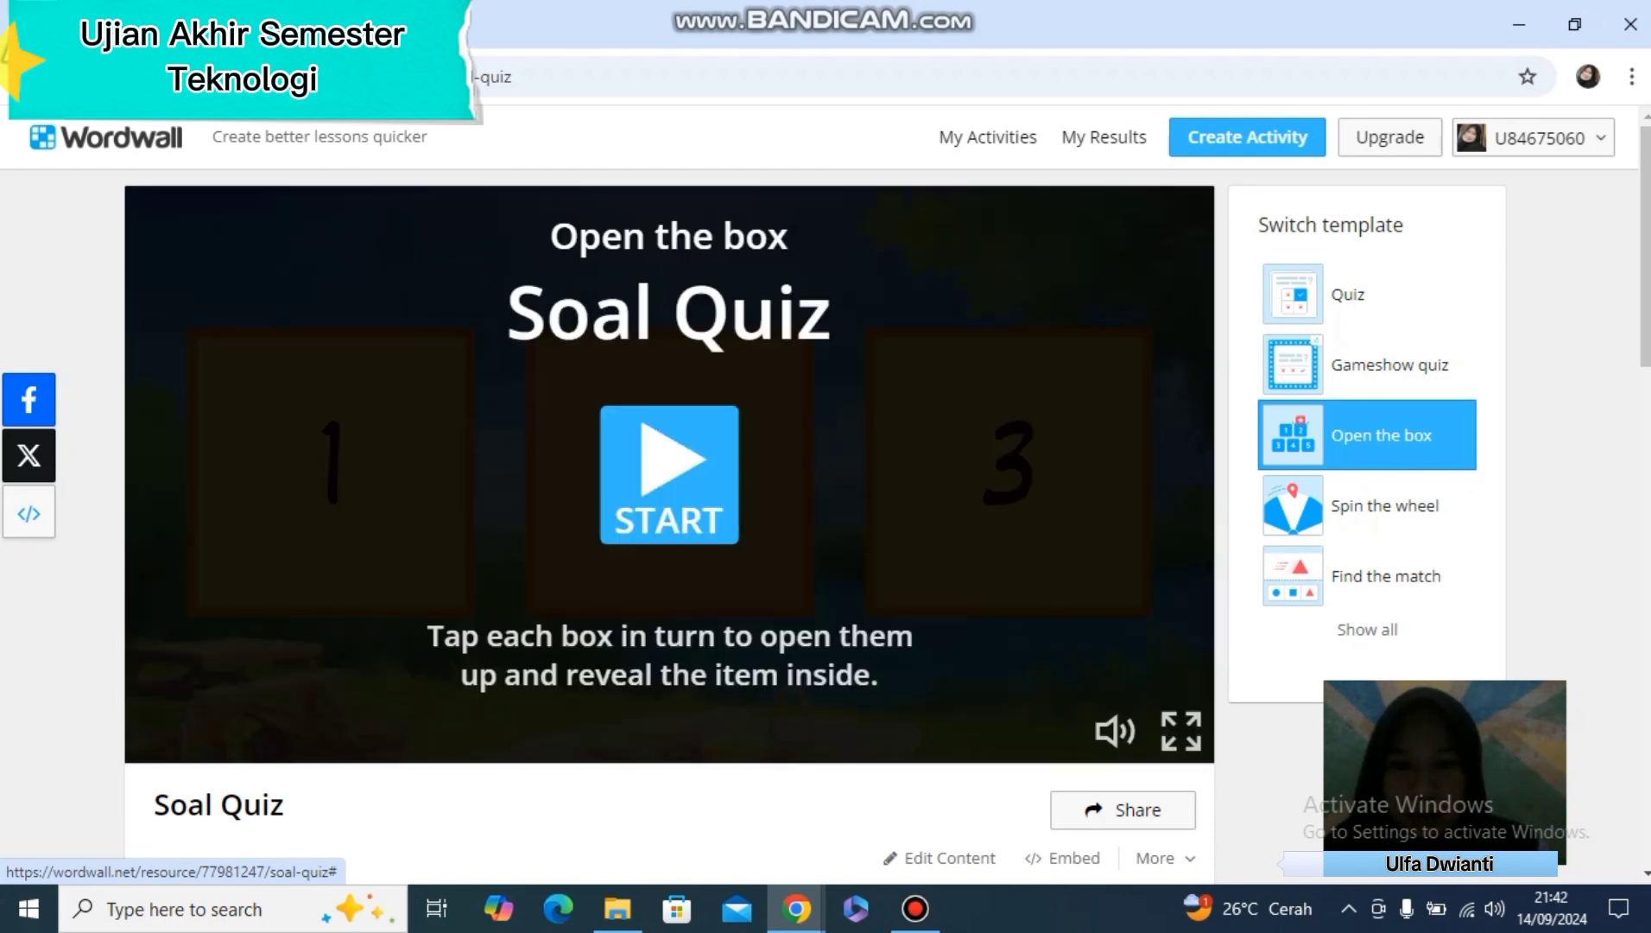
left_click(670, 475)
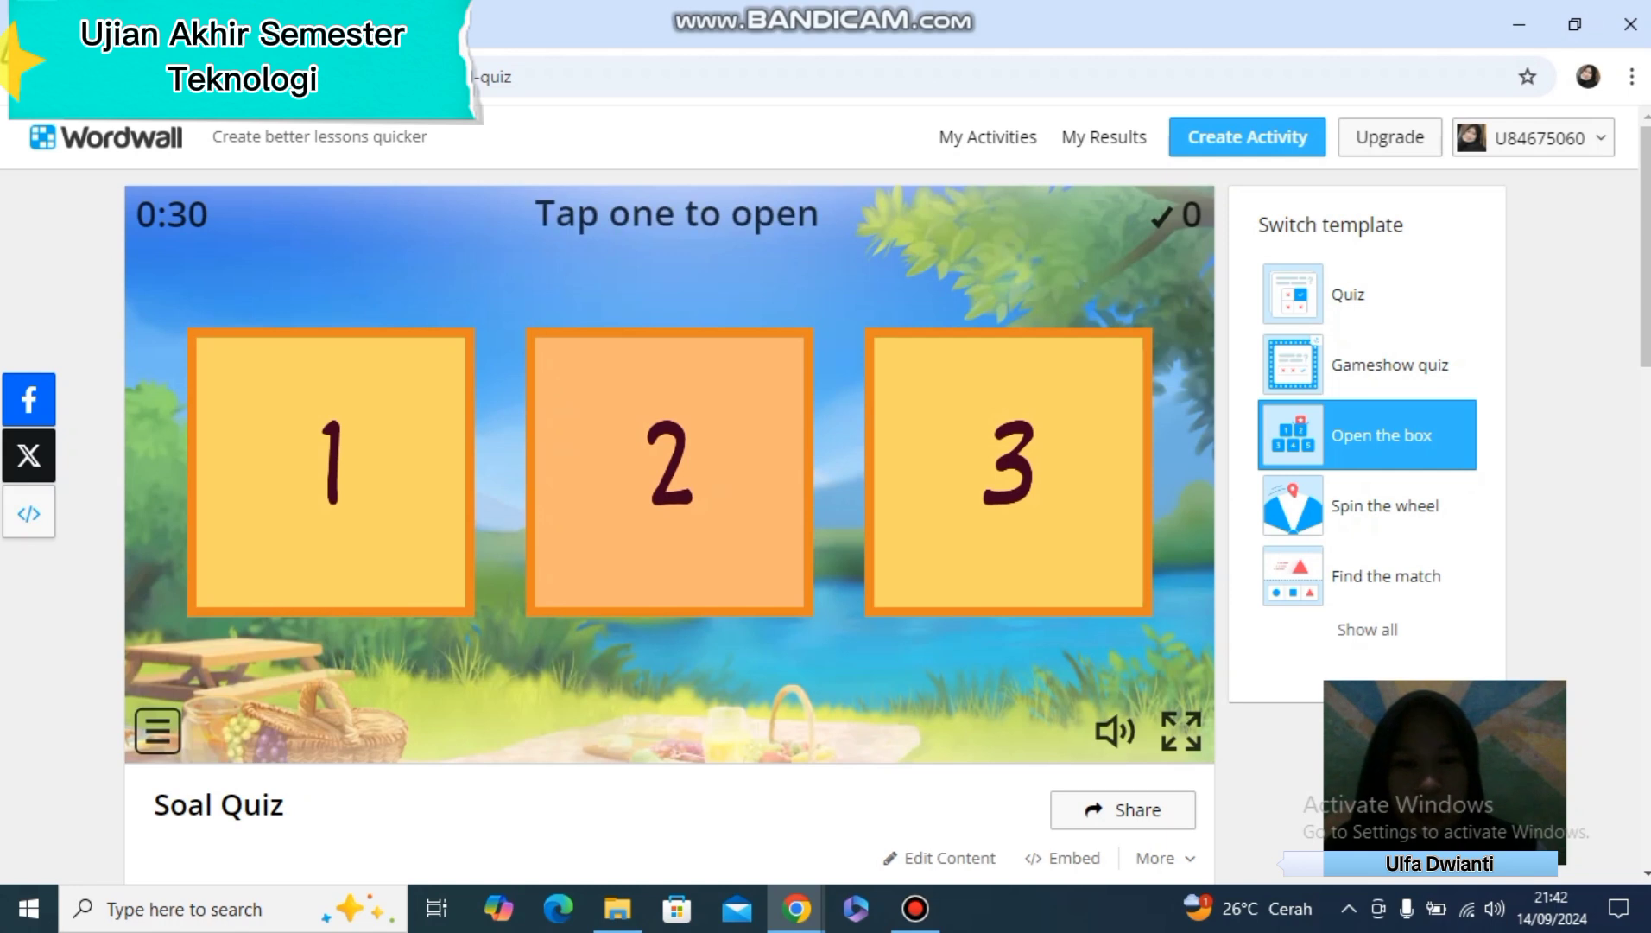
left_click(670, 471)
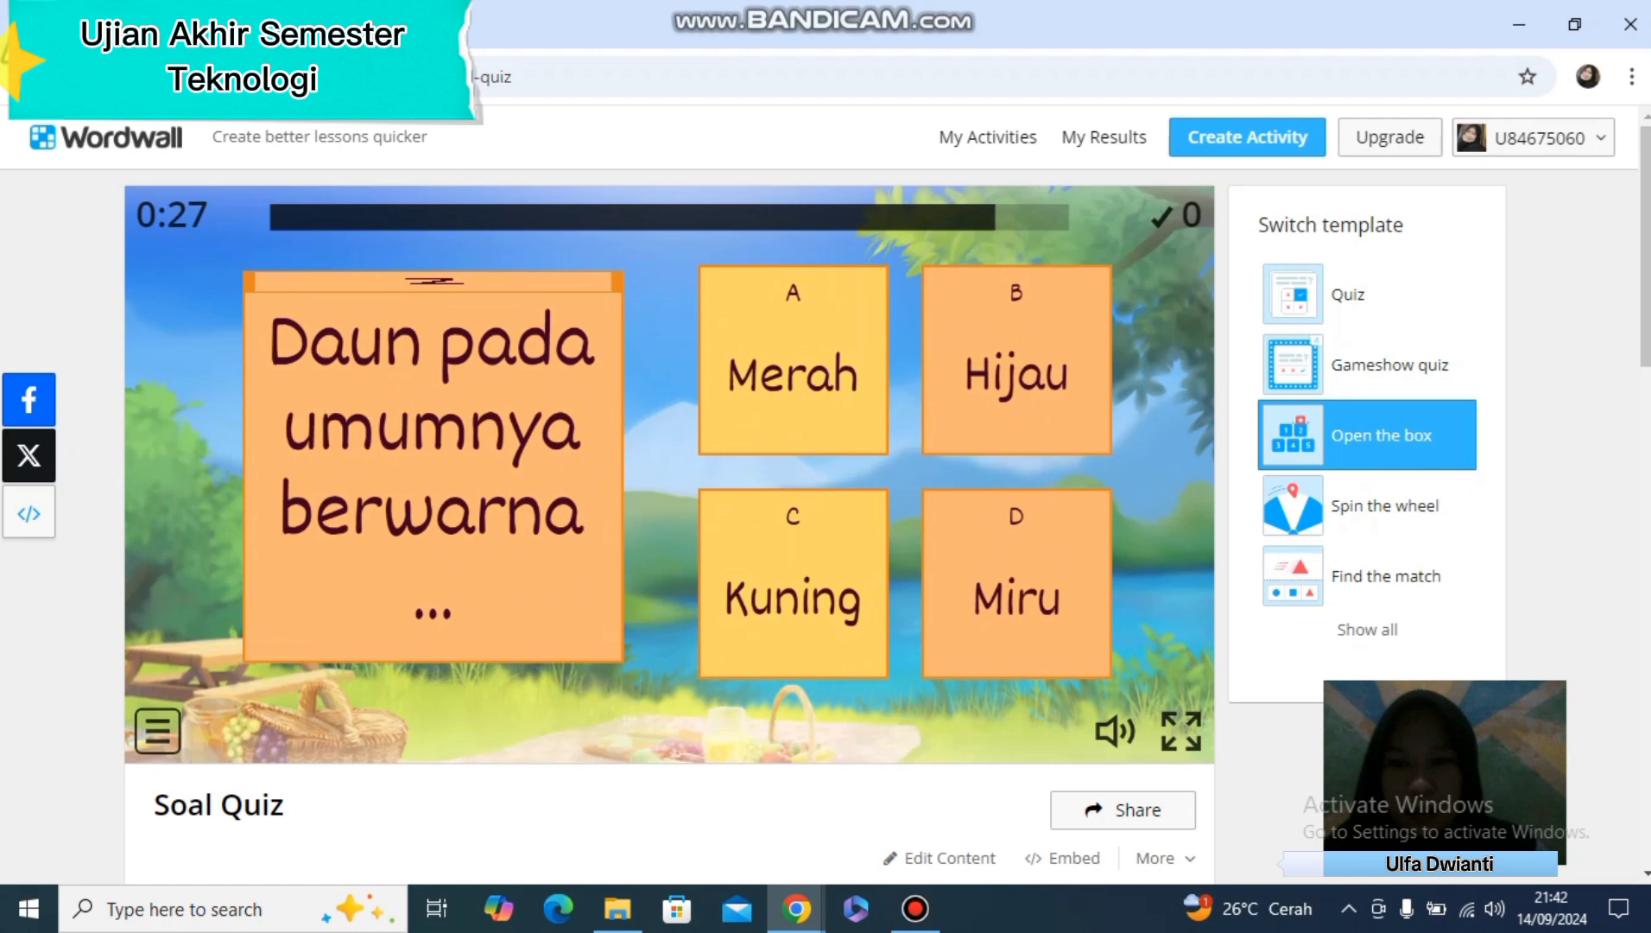
left_click(1017, 360)
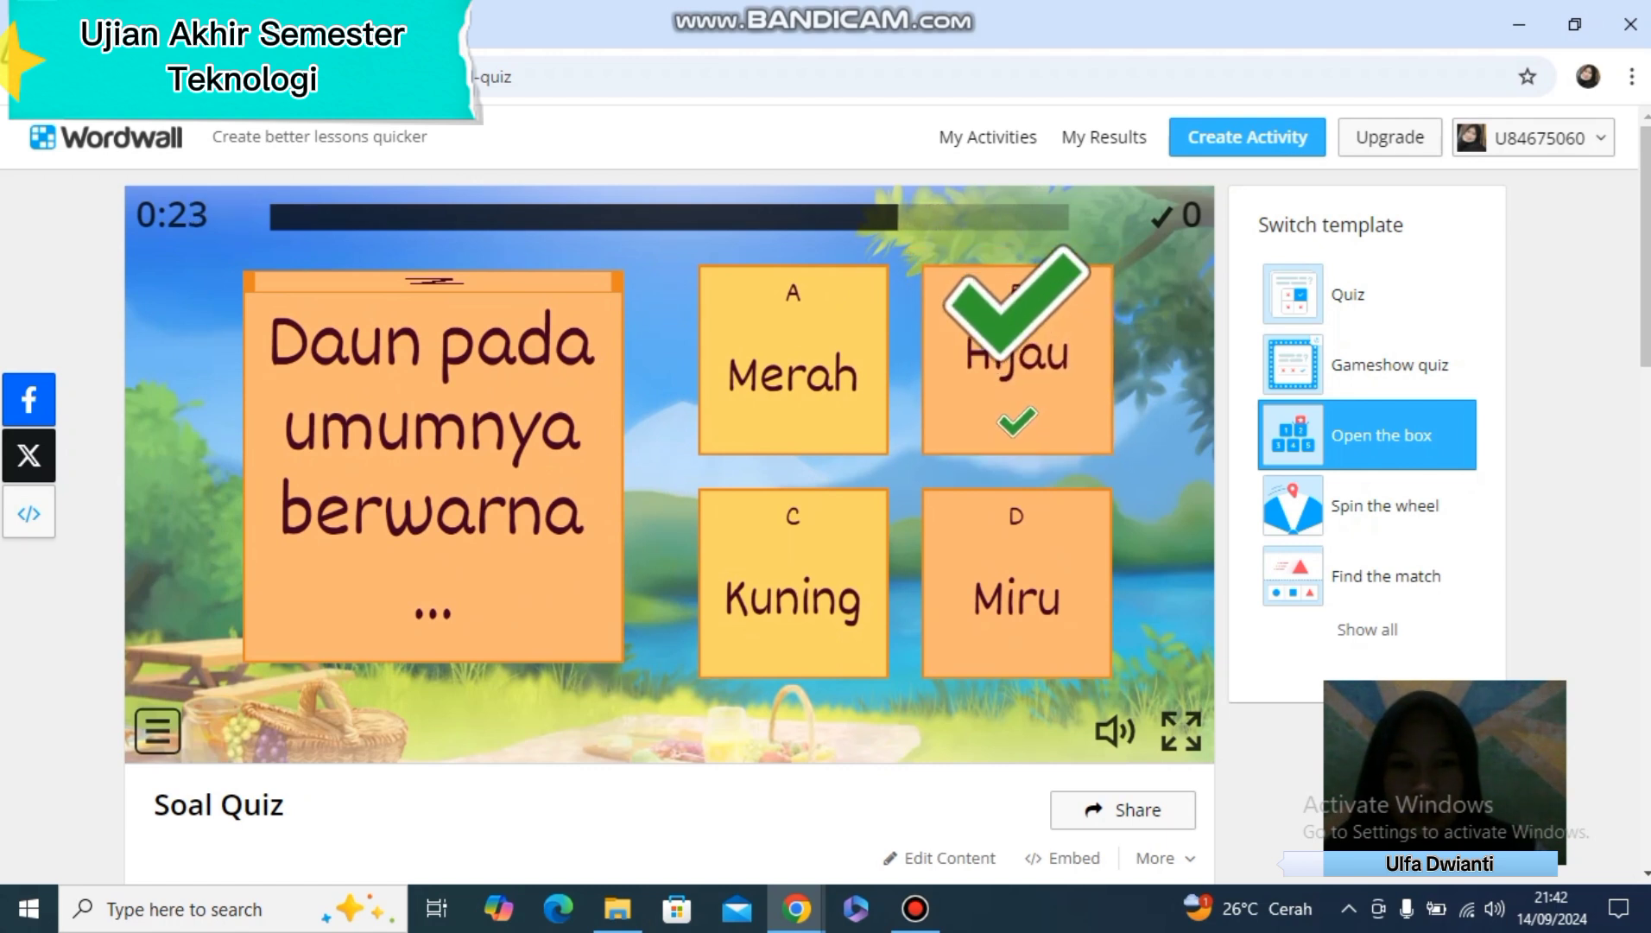
scroll(670, 475, "down", 2)
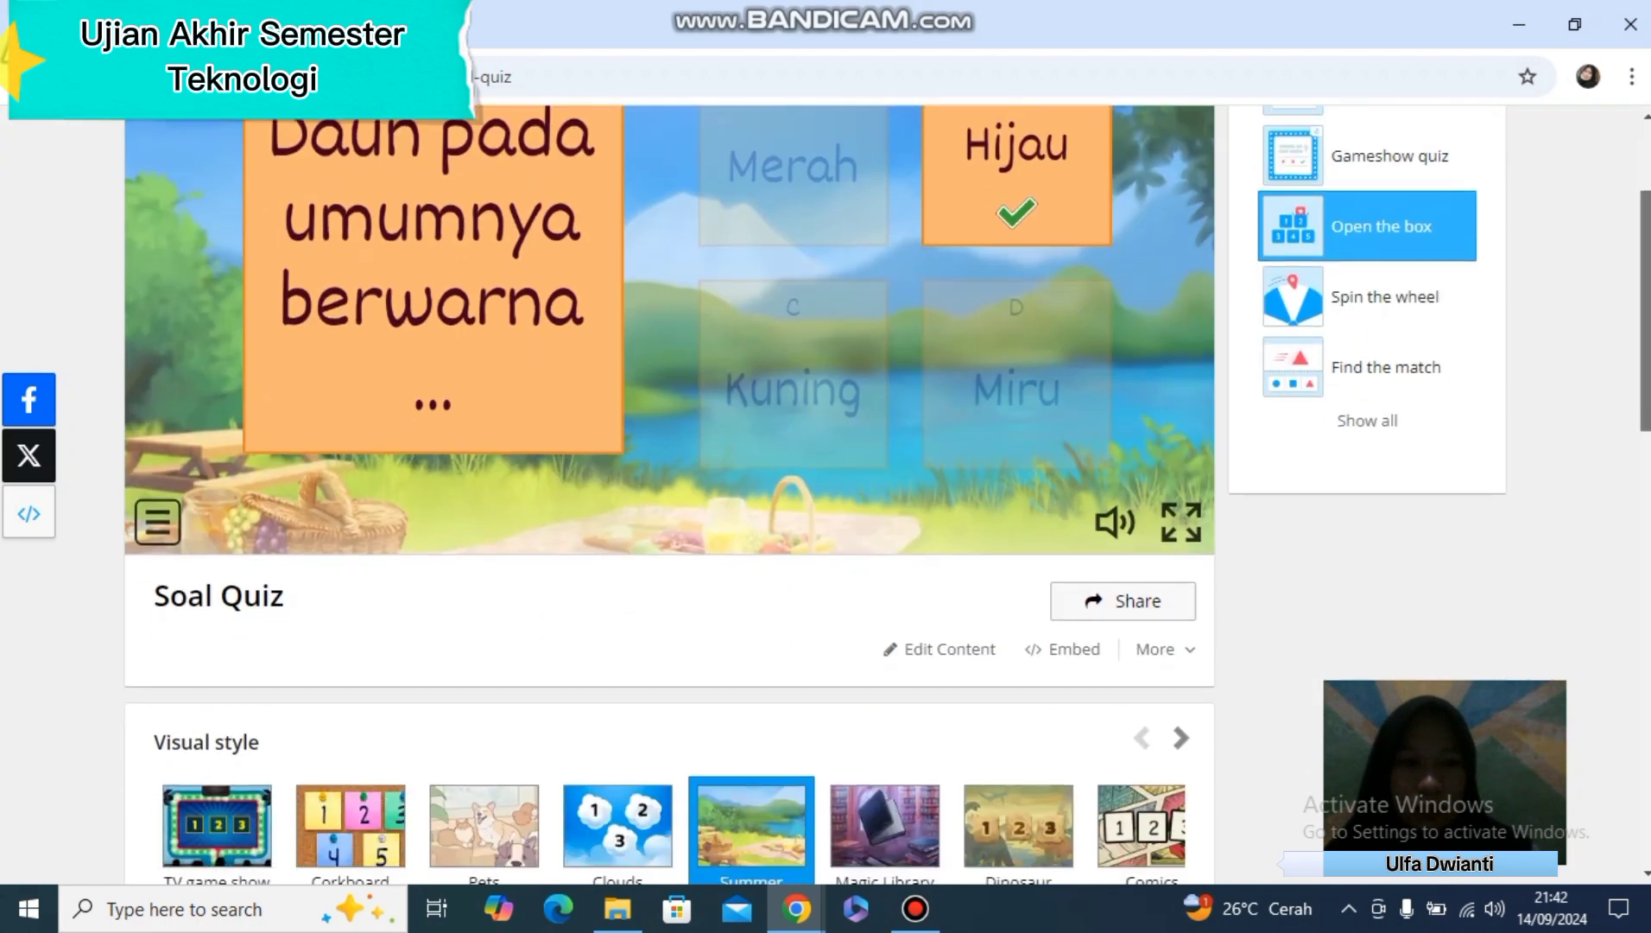
scroll(1373, 431, "up", 2)
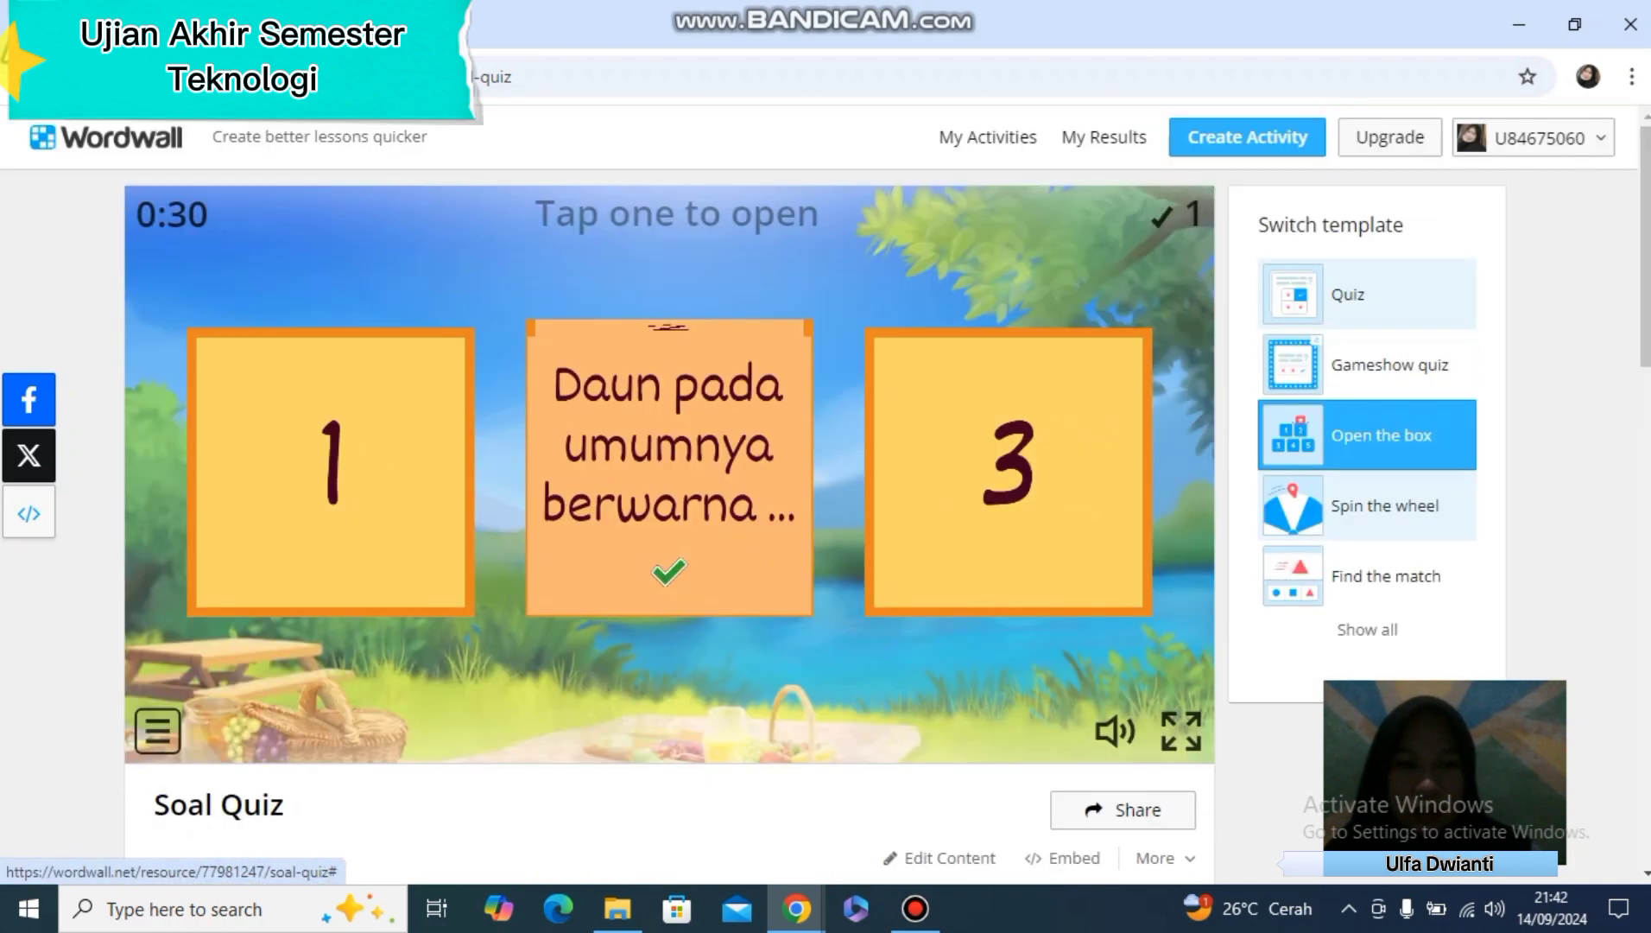
Switch the activity to the Spin the wheel template, spin the wheel and answer the leaf colour question with Hijau
left_click(1381, 505)
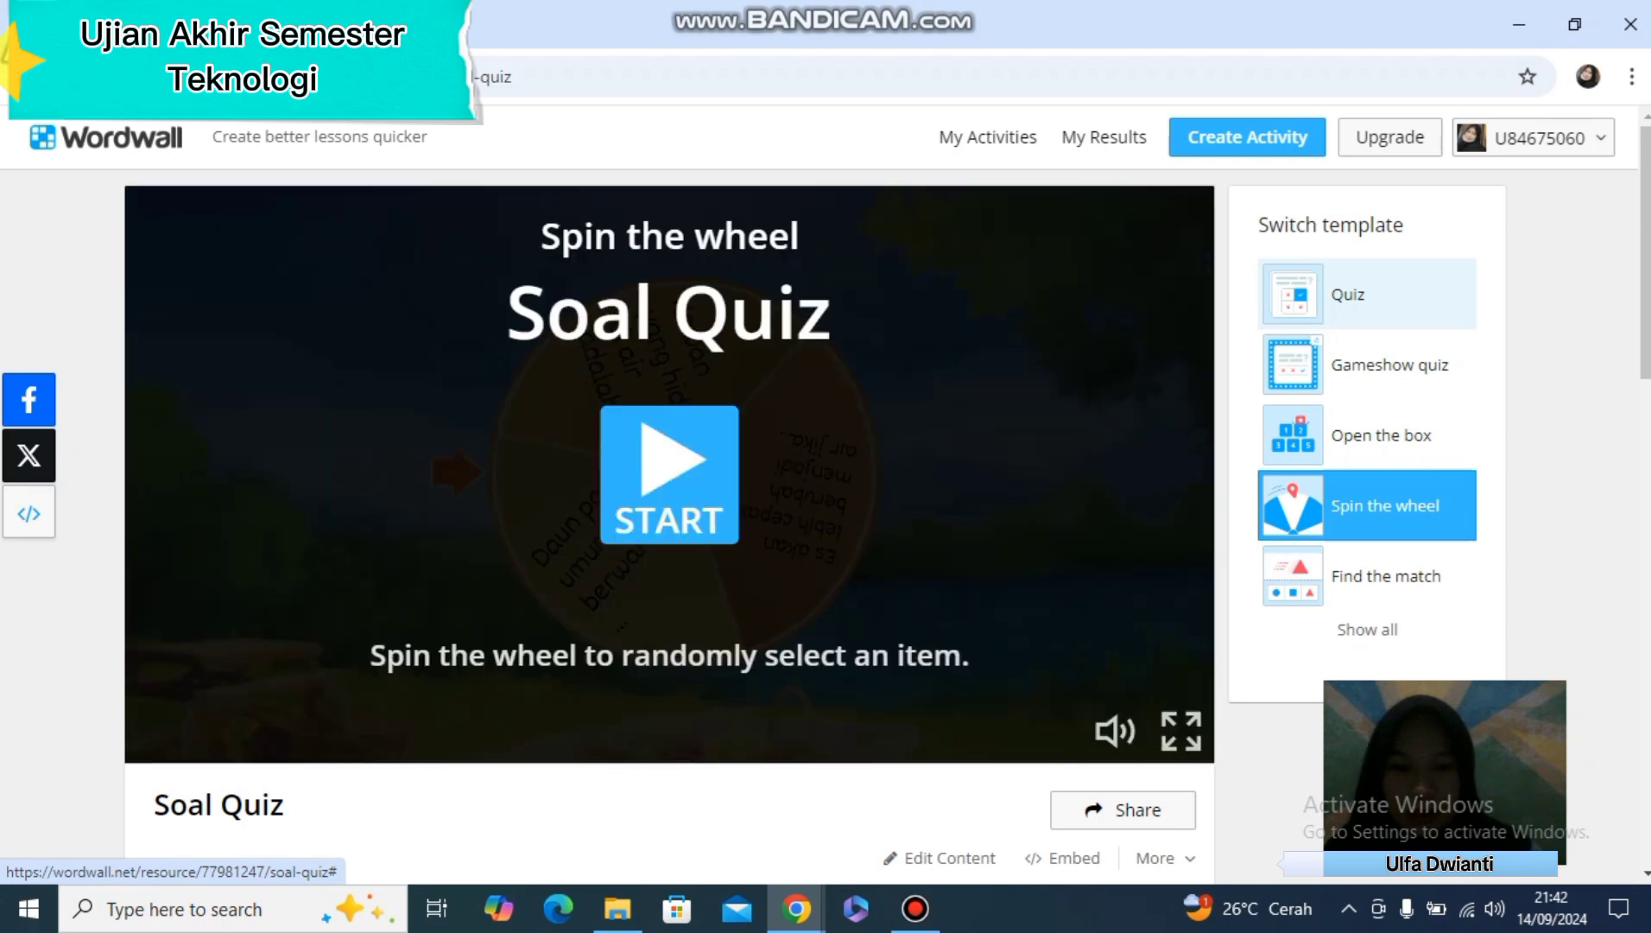
left_click(669, 475)
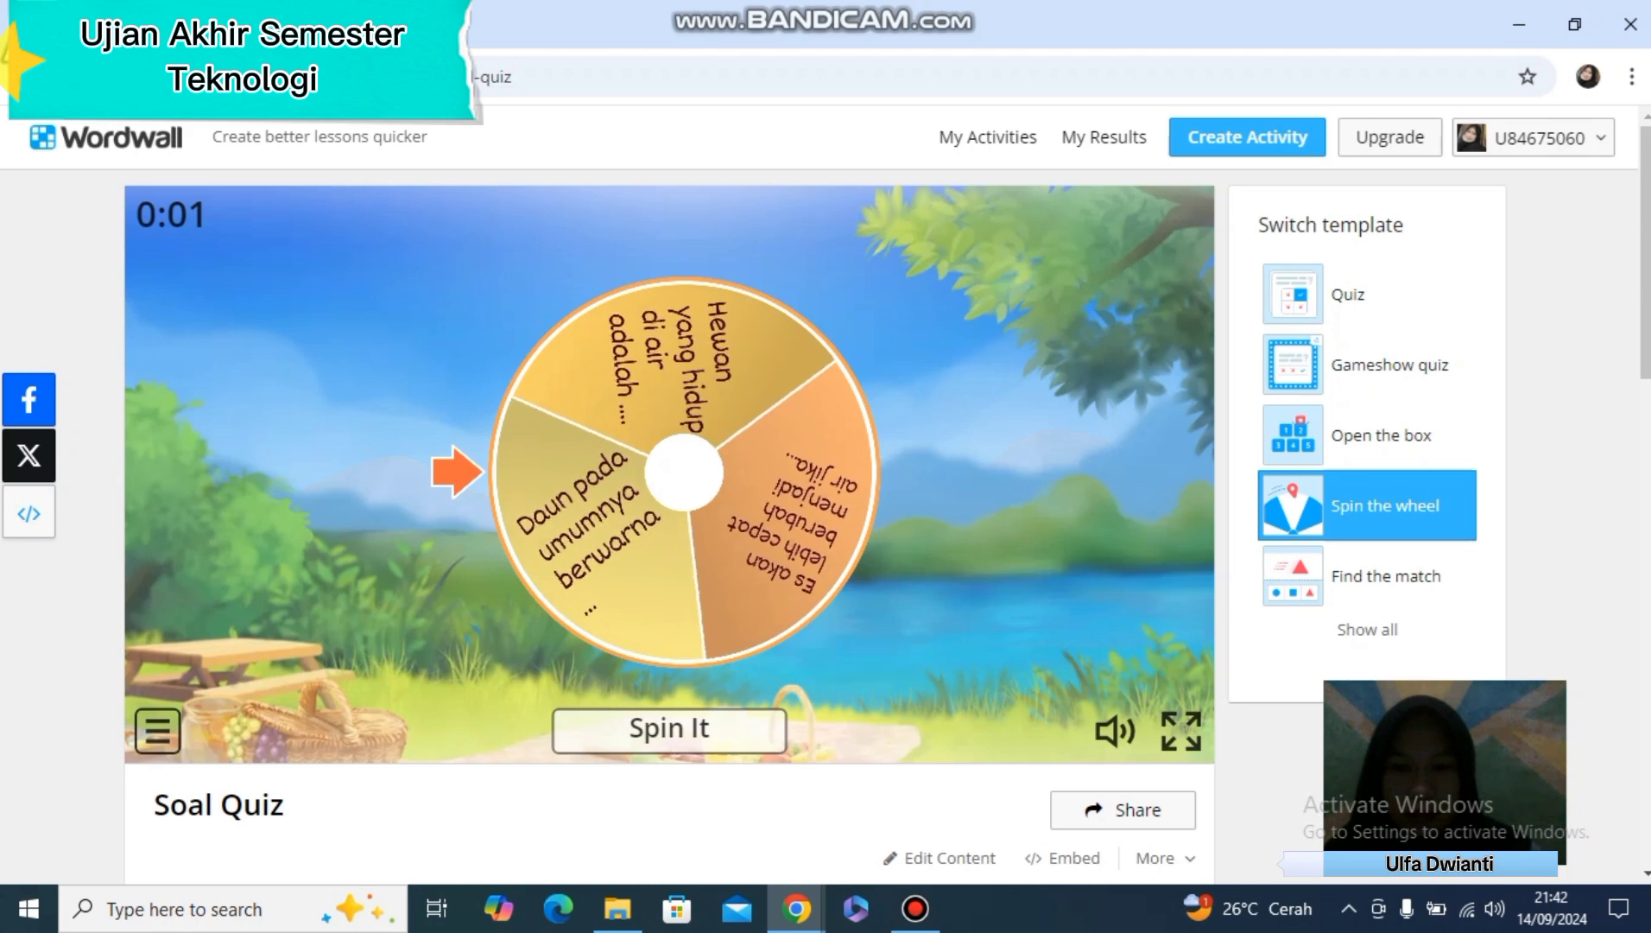
left_click(669, 730)
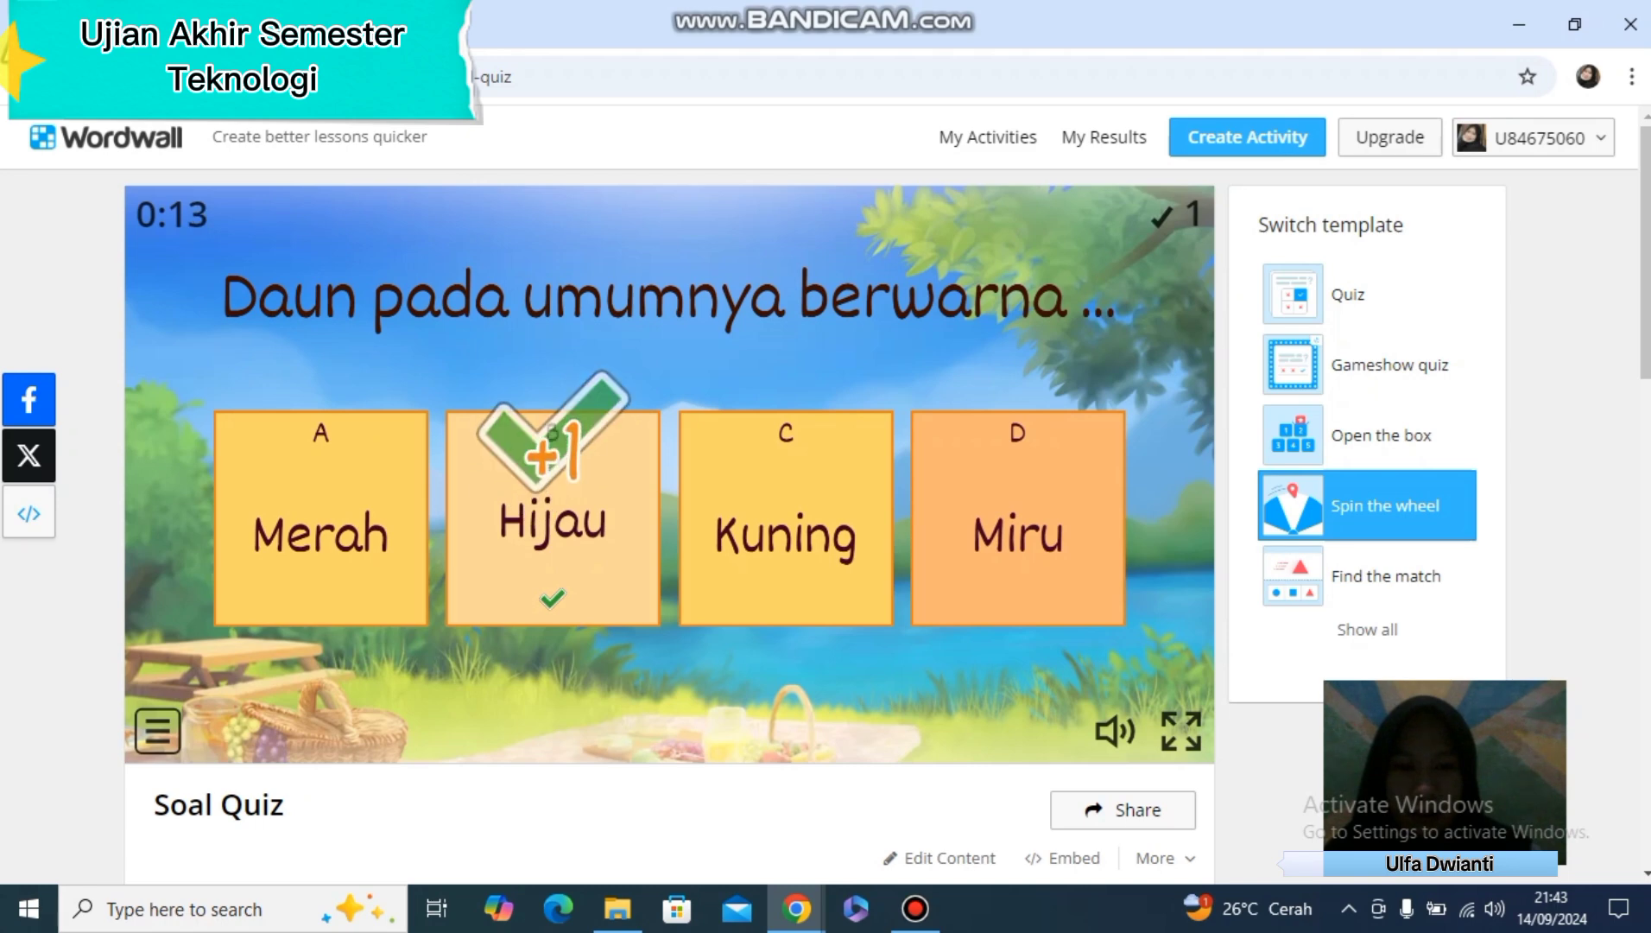
scroll(669, 475, "down", 4)
scroll(669, 475, "up", 4)
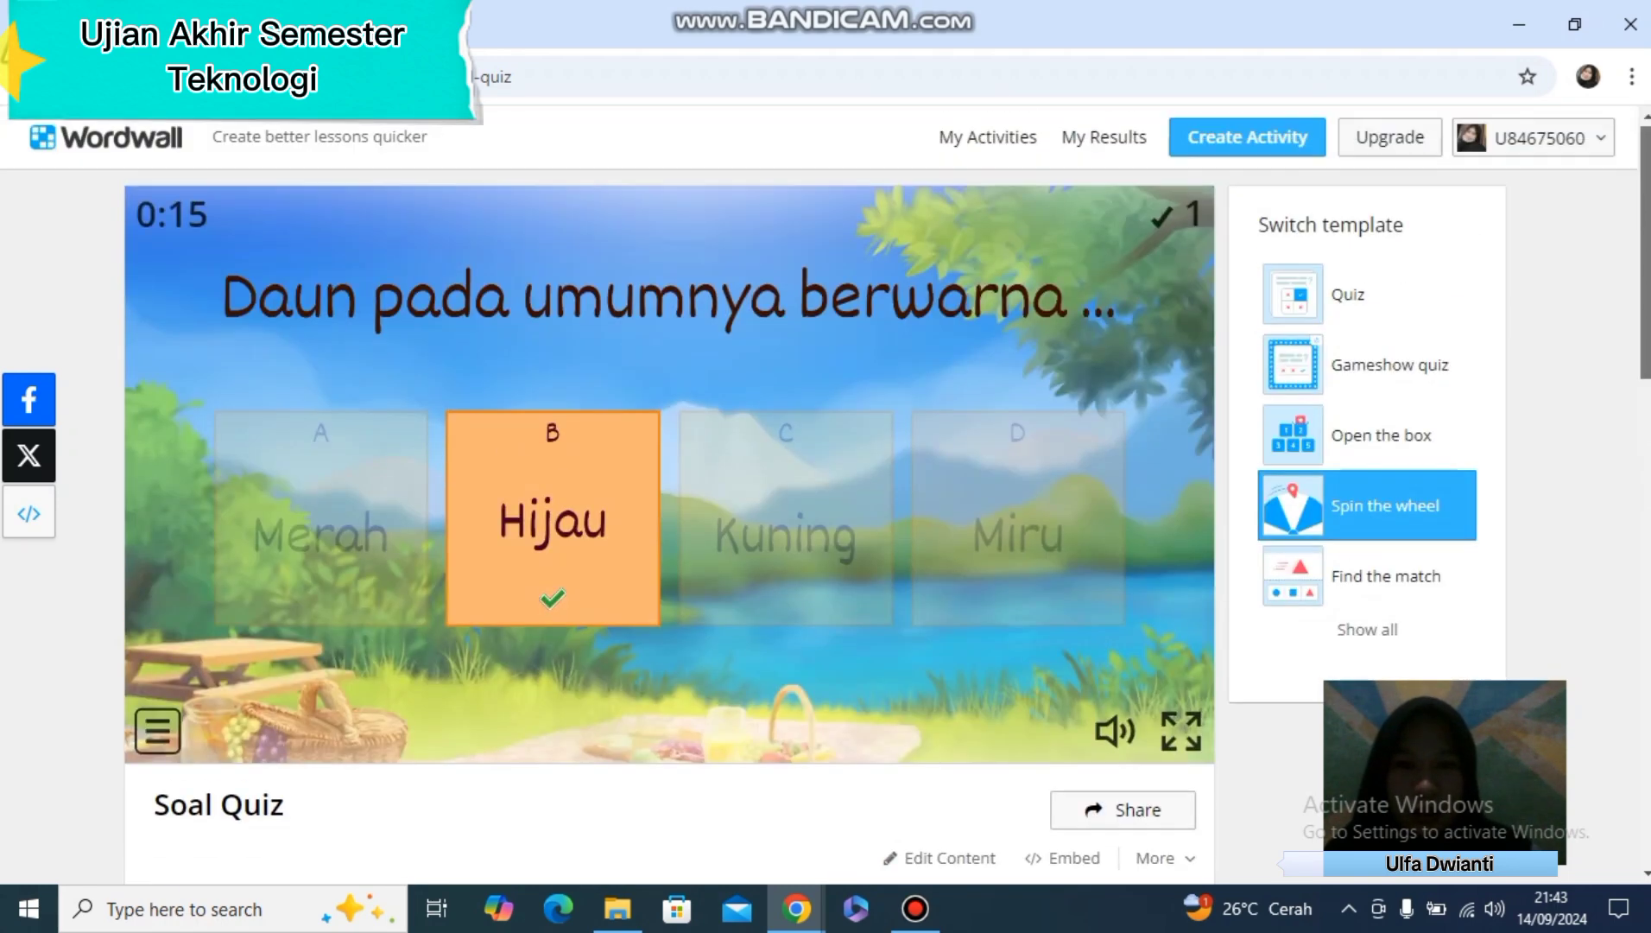
Apply the Spring visual style to the wheel activity and start it again
scroll(669, 475, "down", 5)
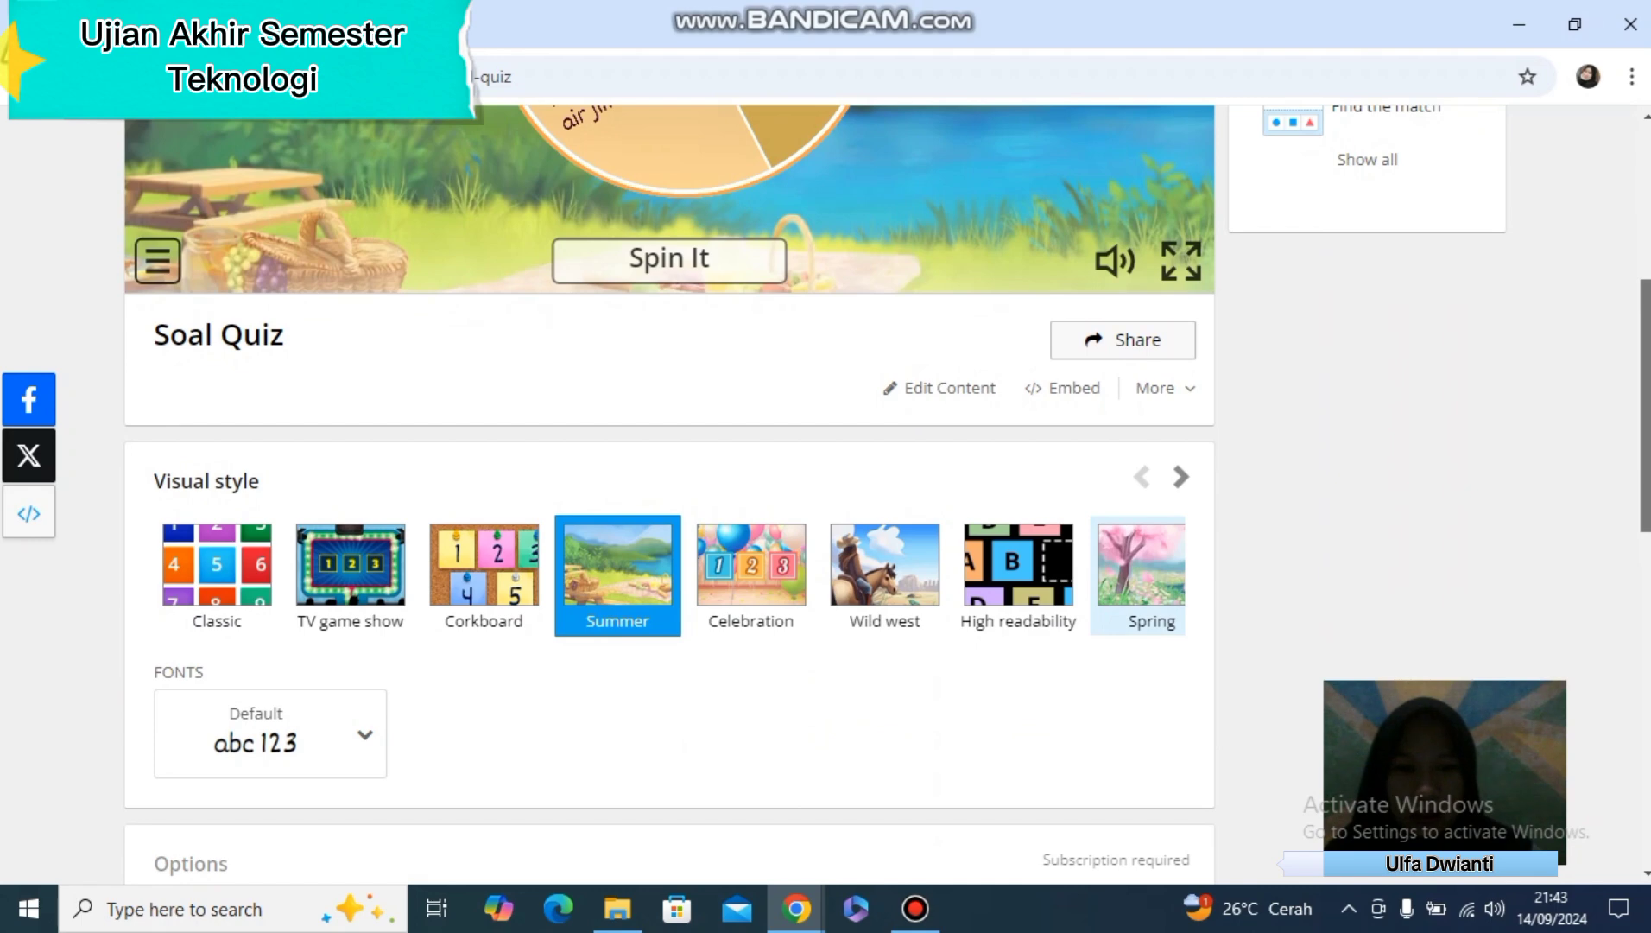
scroll(669, 475, "up", 5)
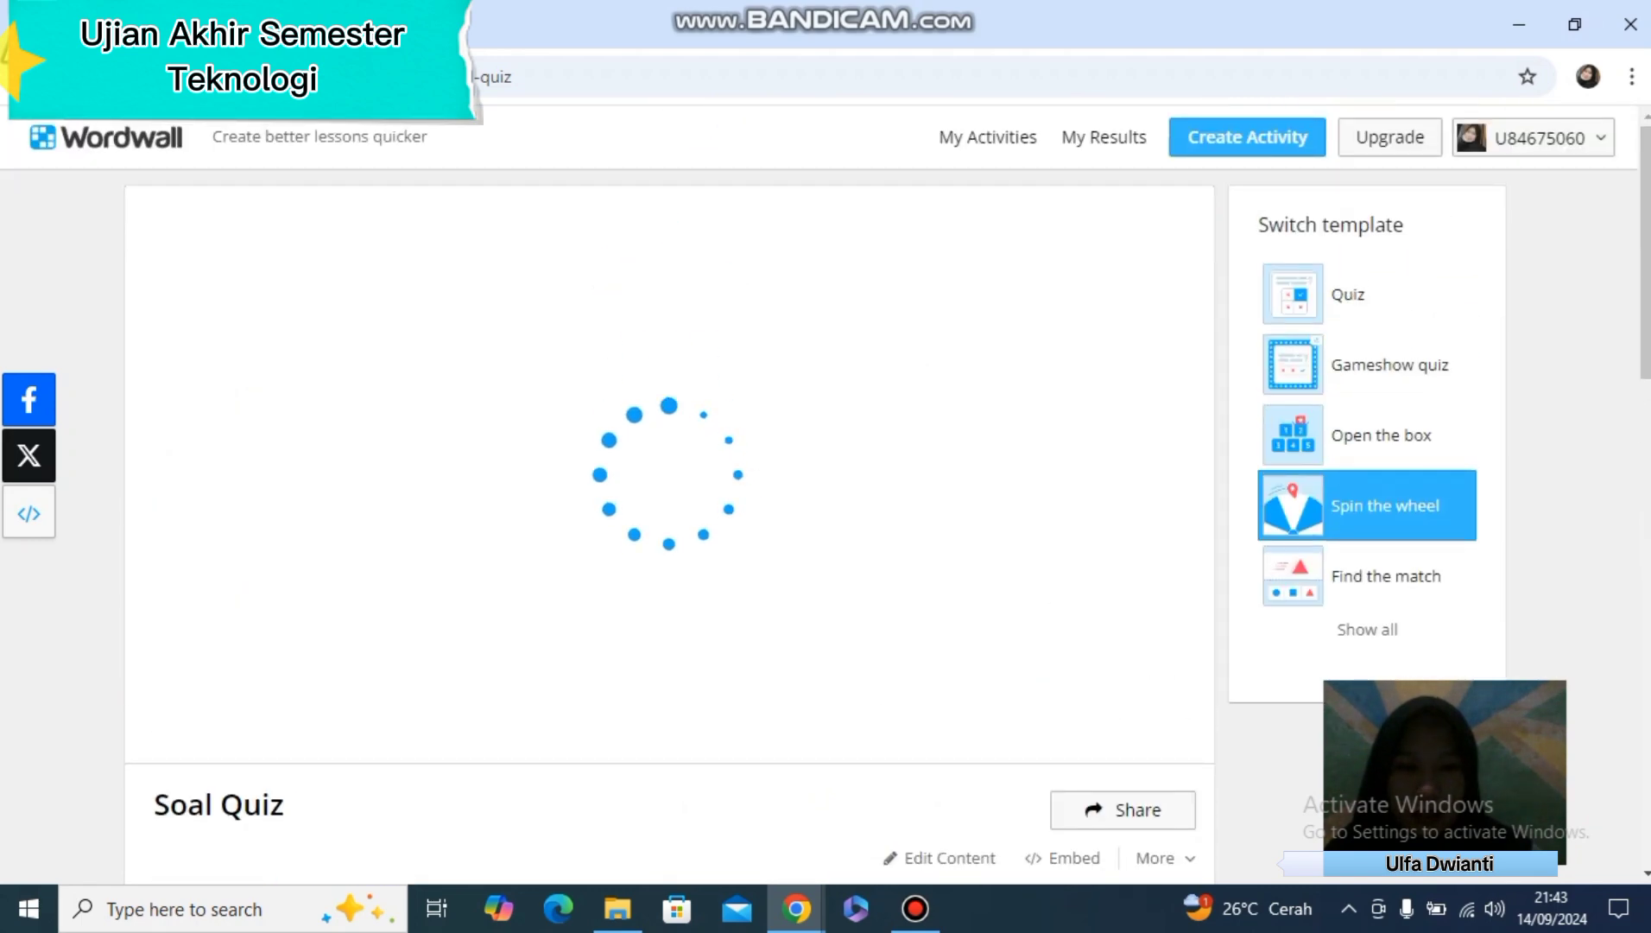
scroll(669, 475, "down", 1)
left_click(670, 366)
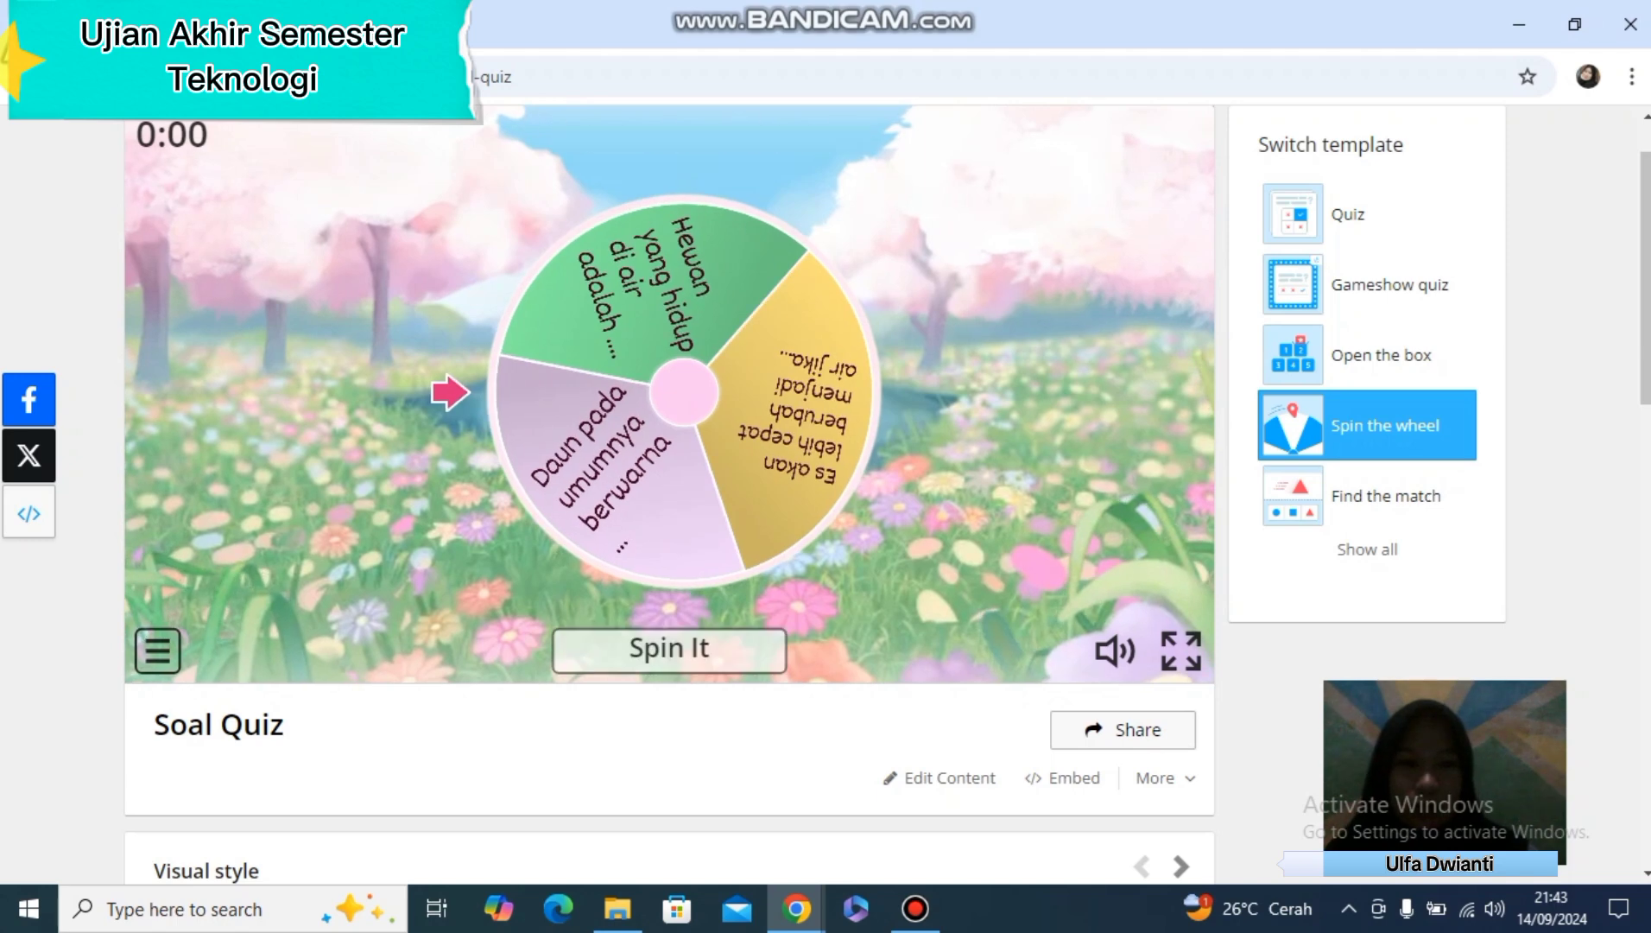
Switch the activity to the Find the match template, start it and match the leaf colour question with Hijau
left_click(1387, 496)
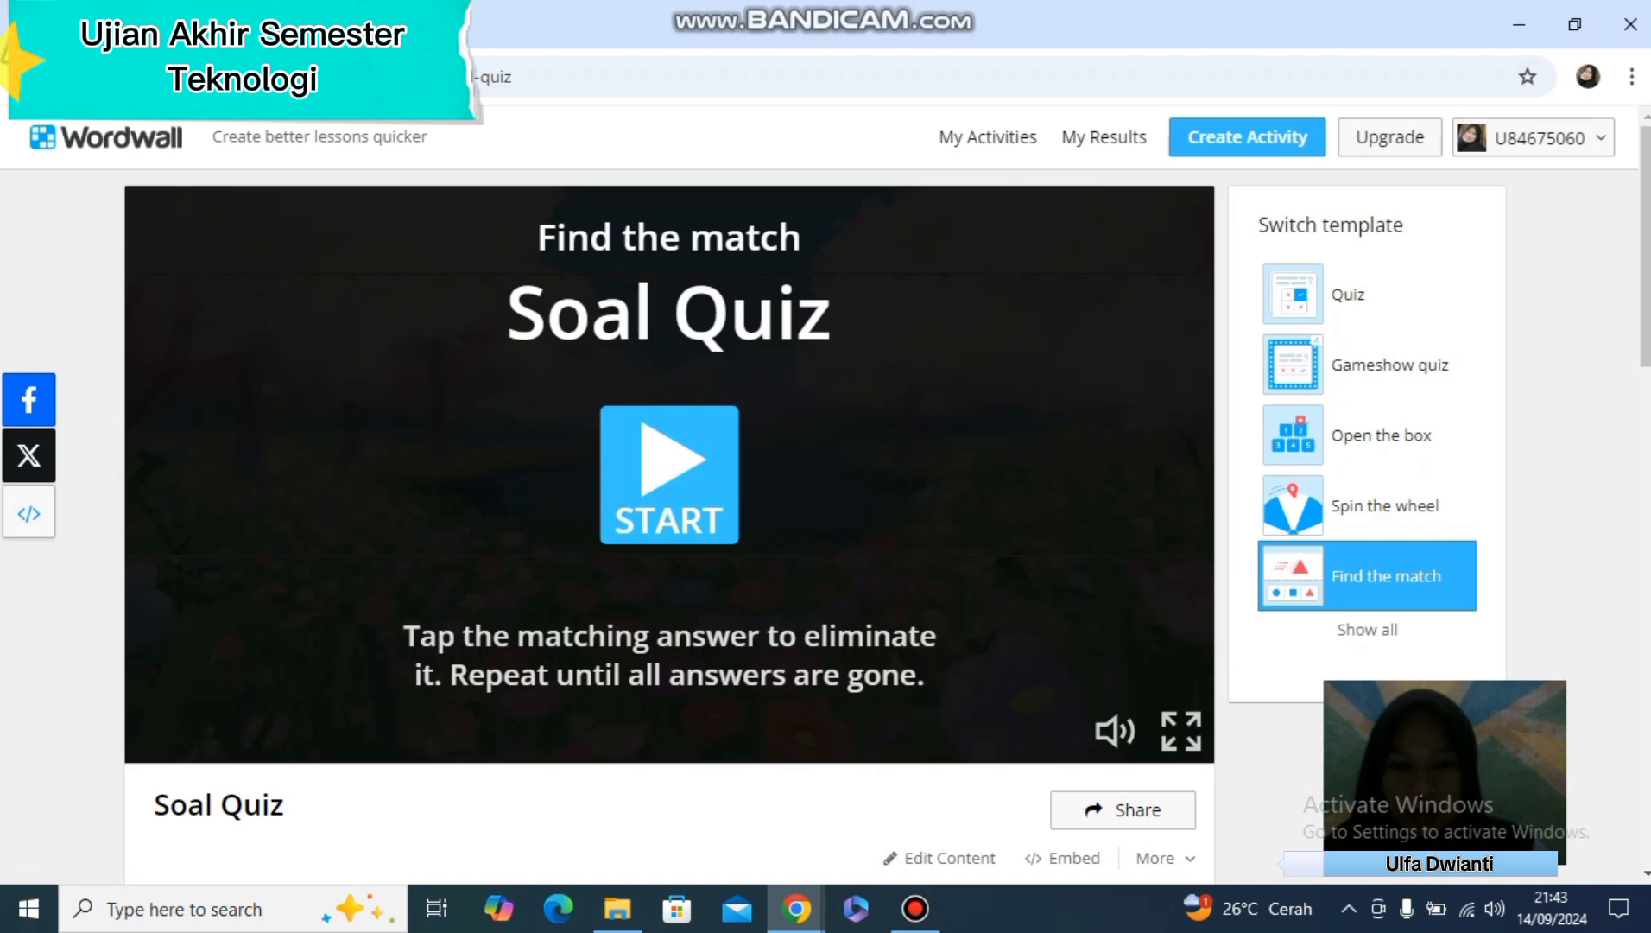
left_click(670, 474)
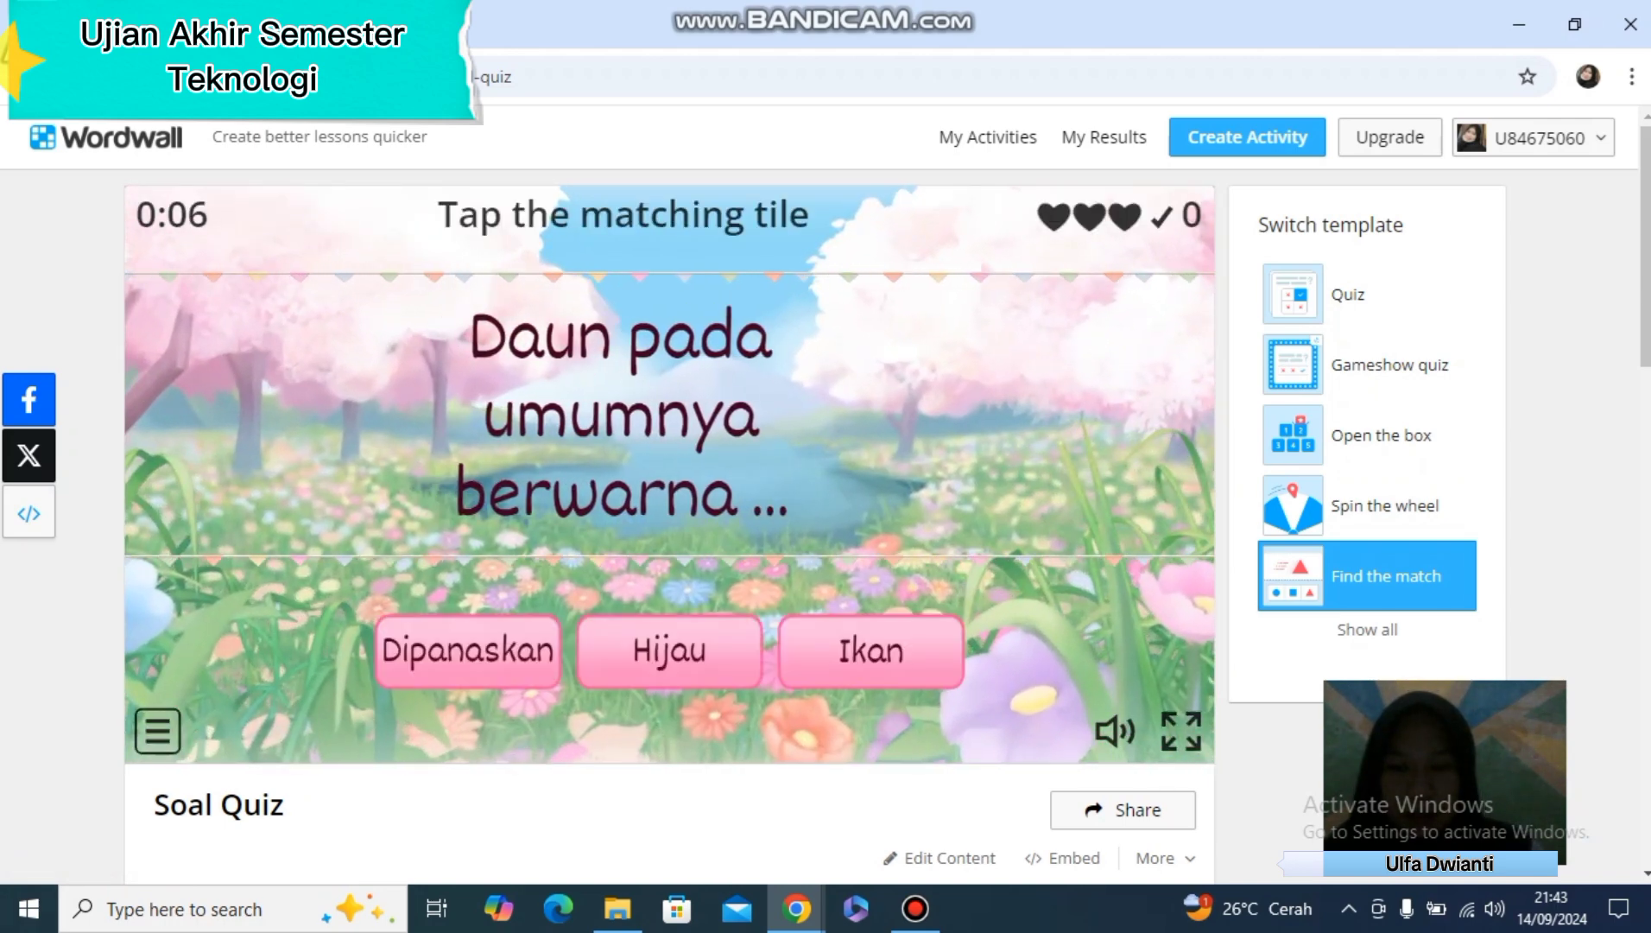
left_click(669, 651)
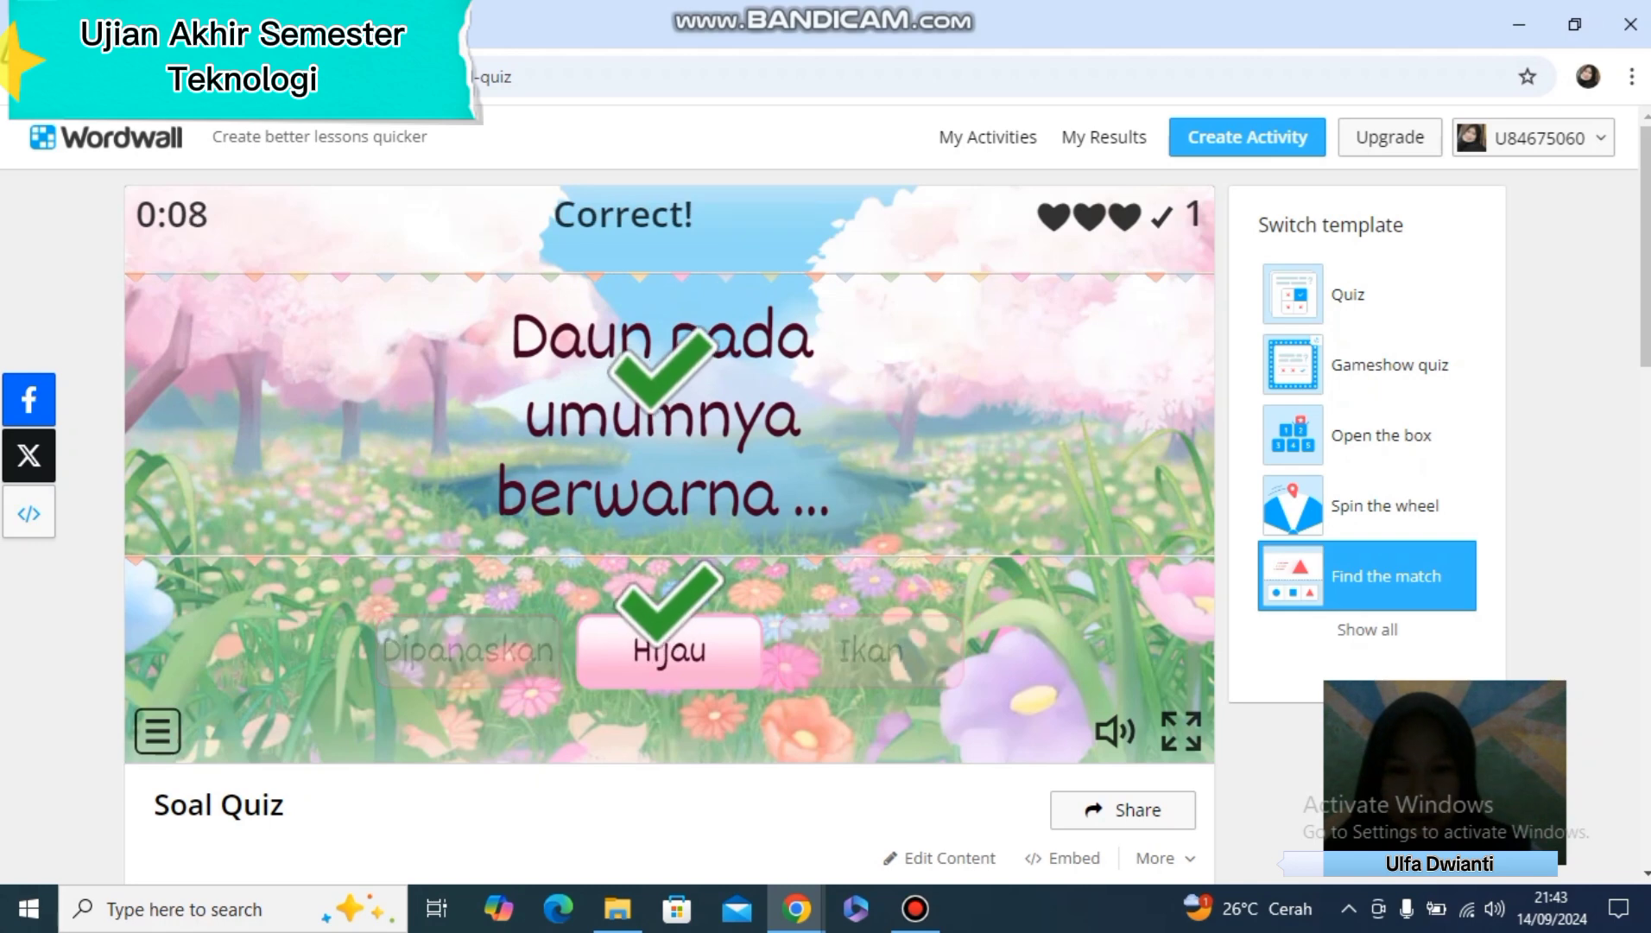
Examine the visual styles, font, game options and leaderboard sections below the Find the match activity
scroll(826, 492, "down", 5)
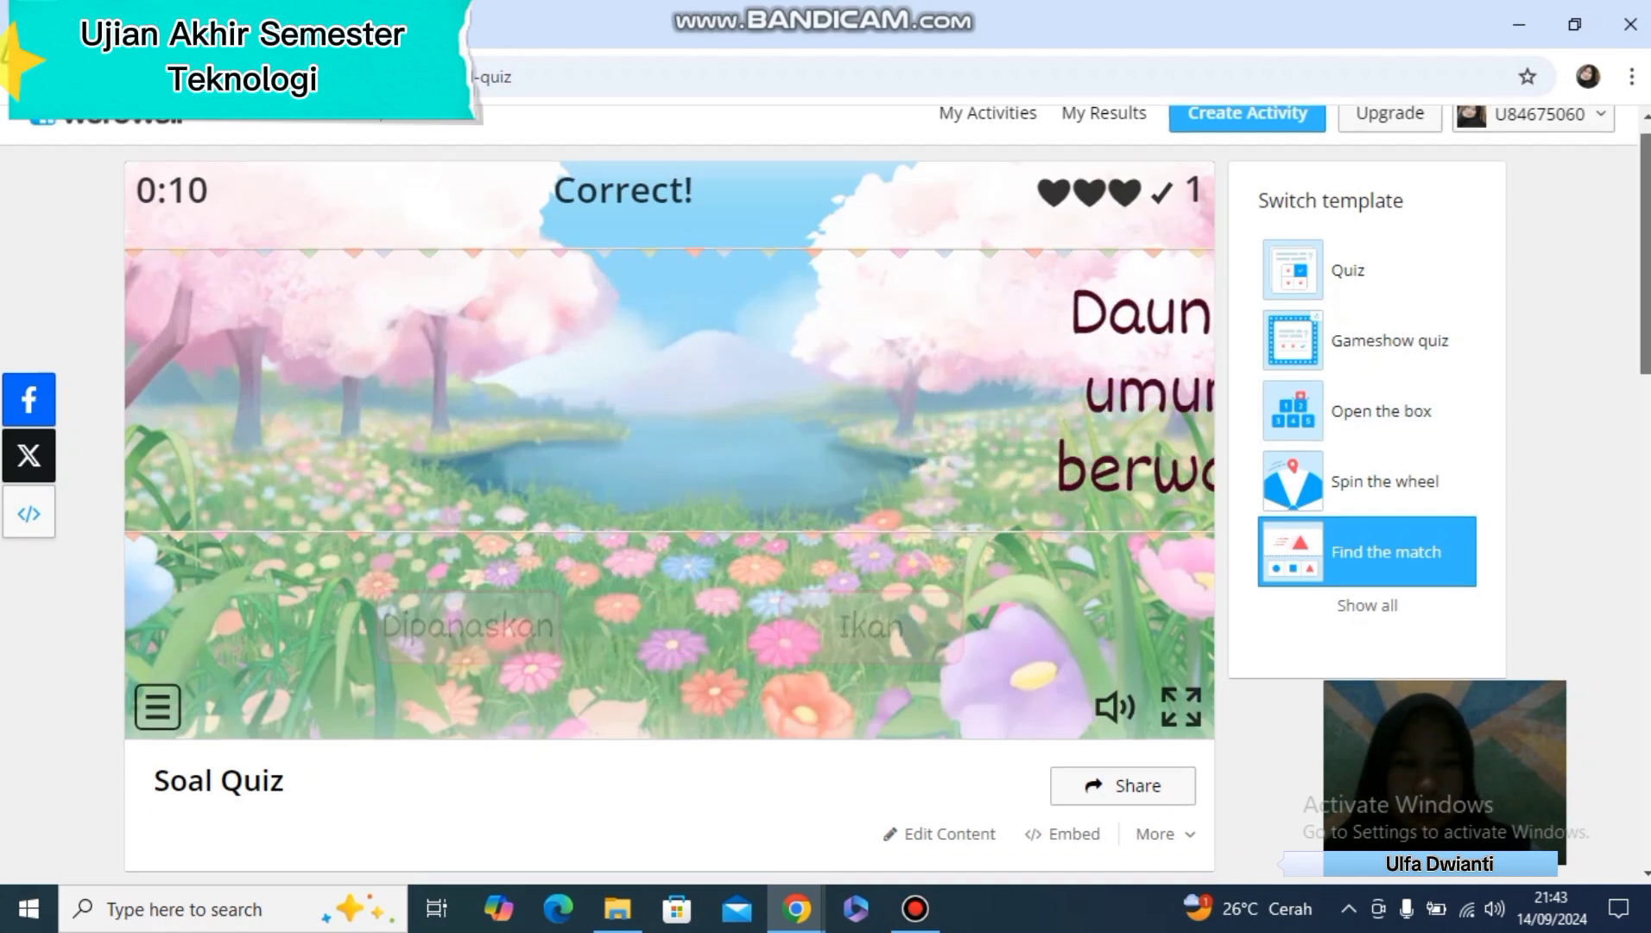
scroll(669, 492, "down", 6)
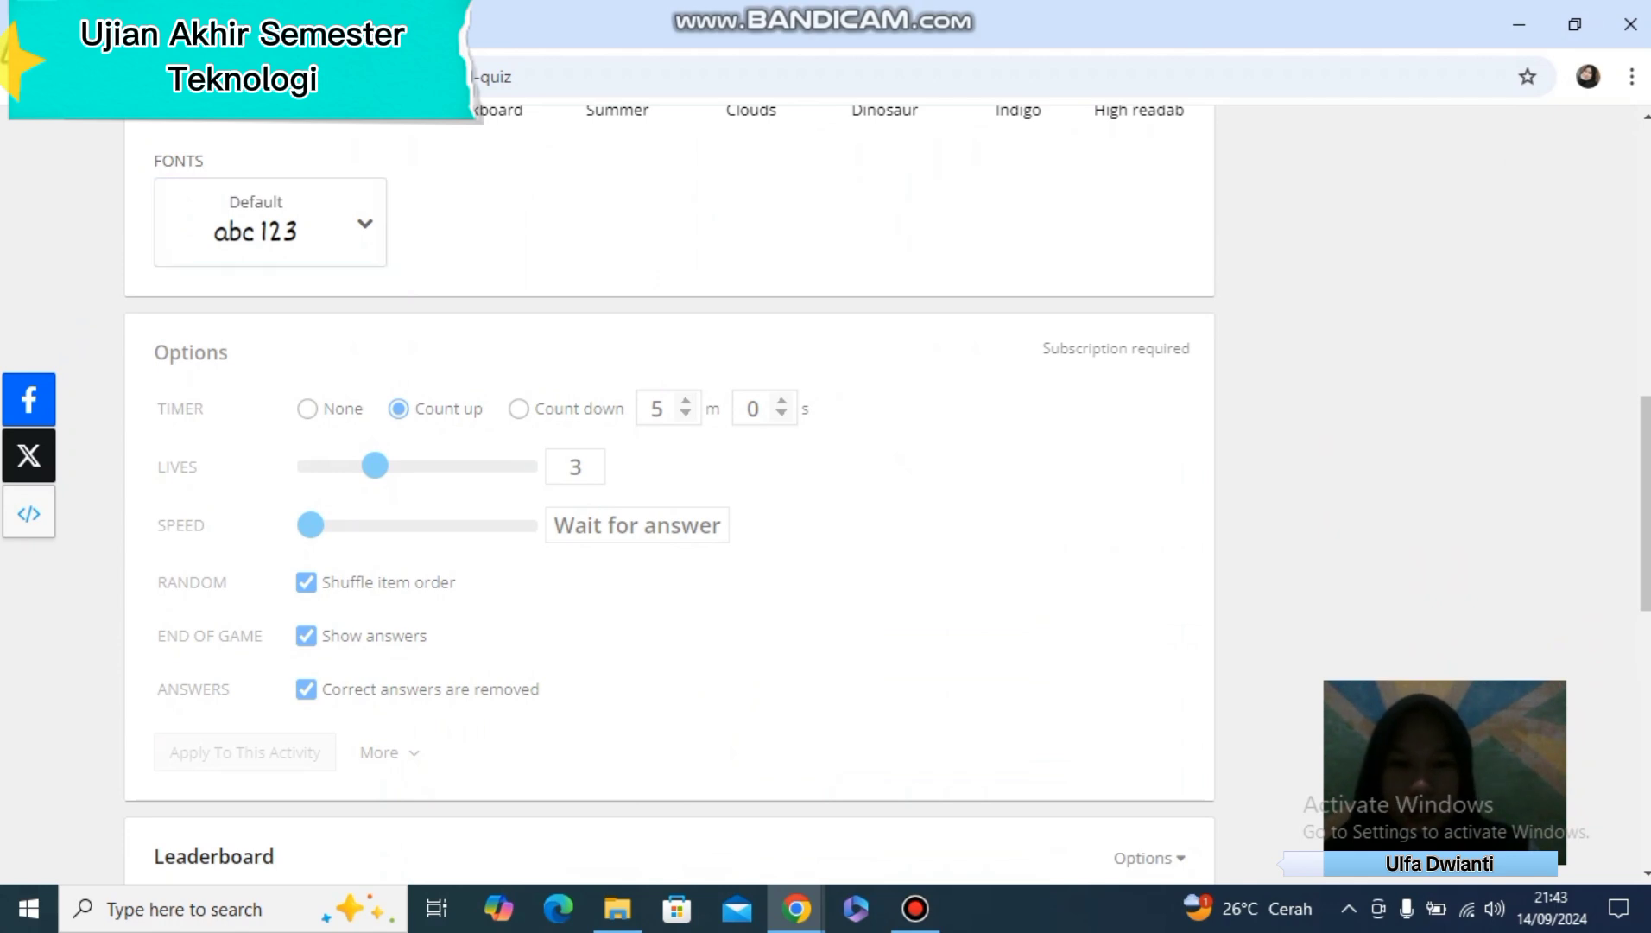
scroll(670, 496, "down", 8)
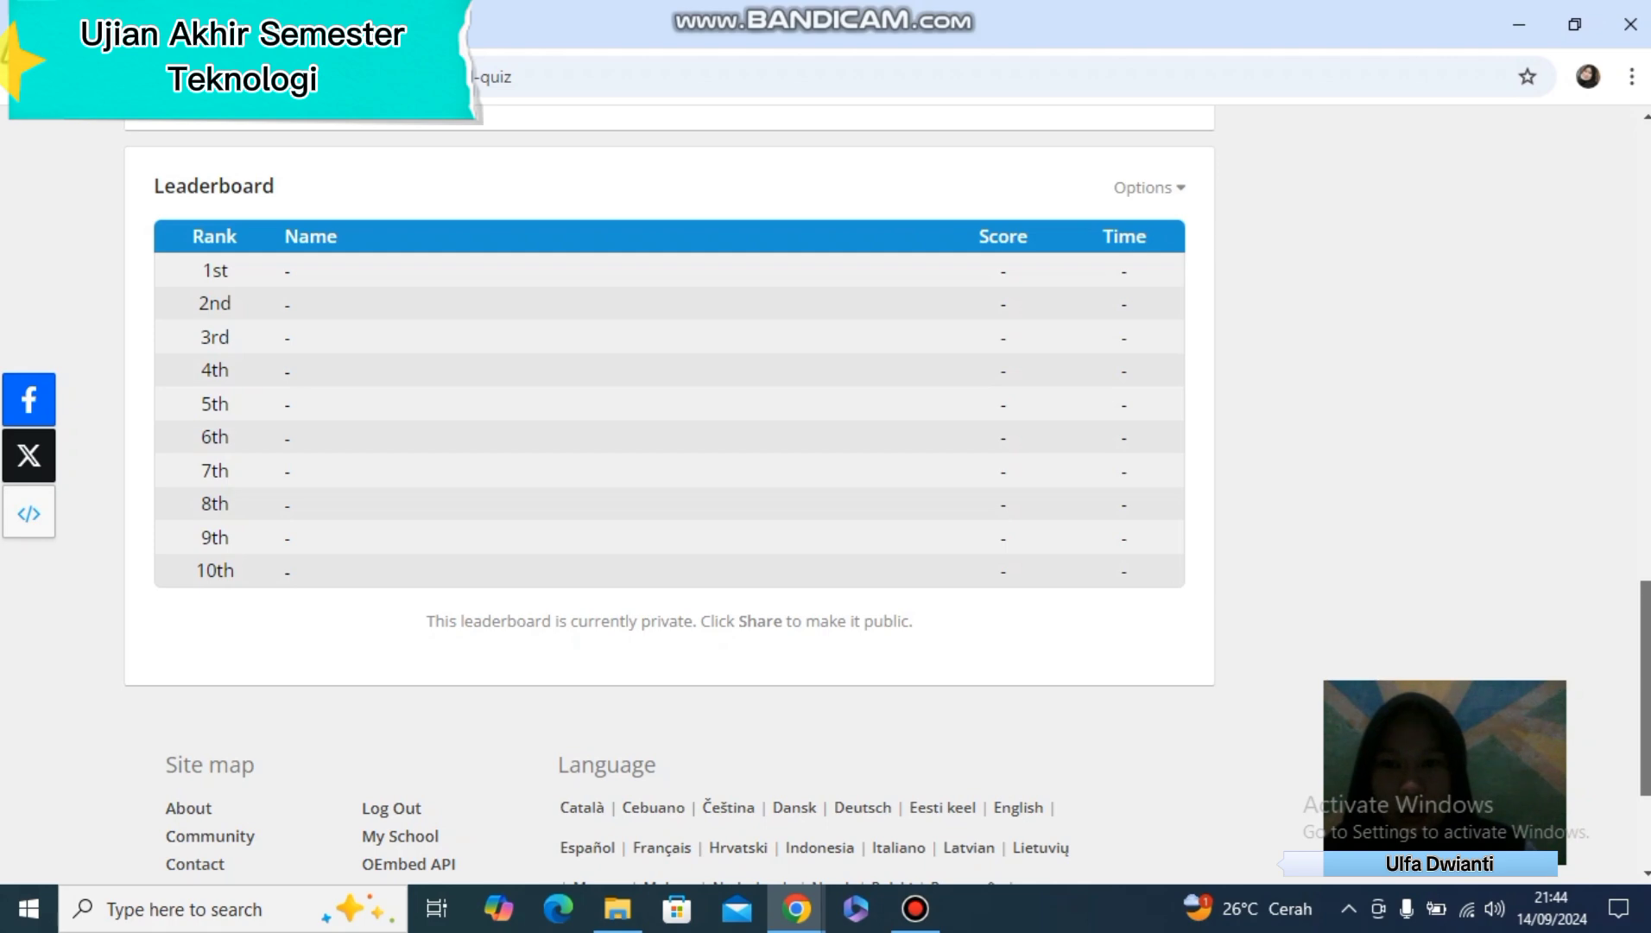
scroll(670, 497, "down", 3)
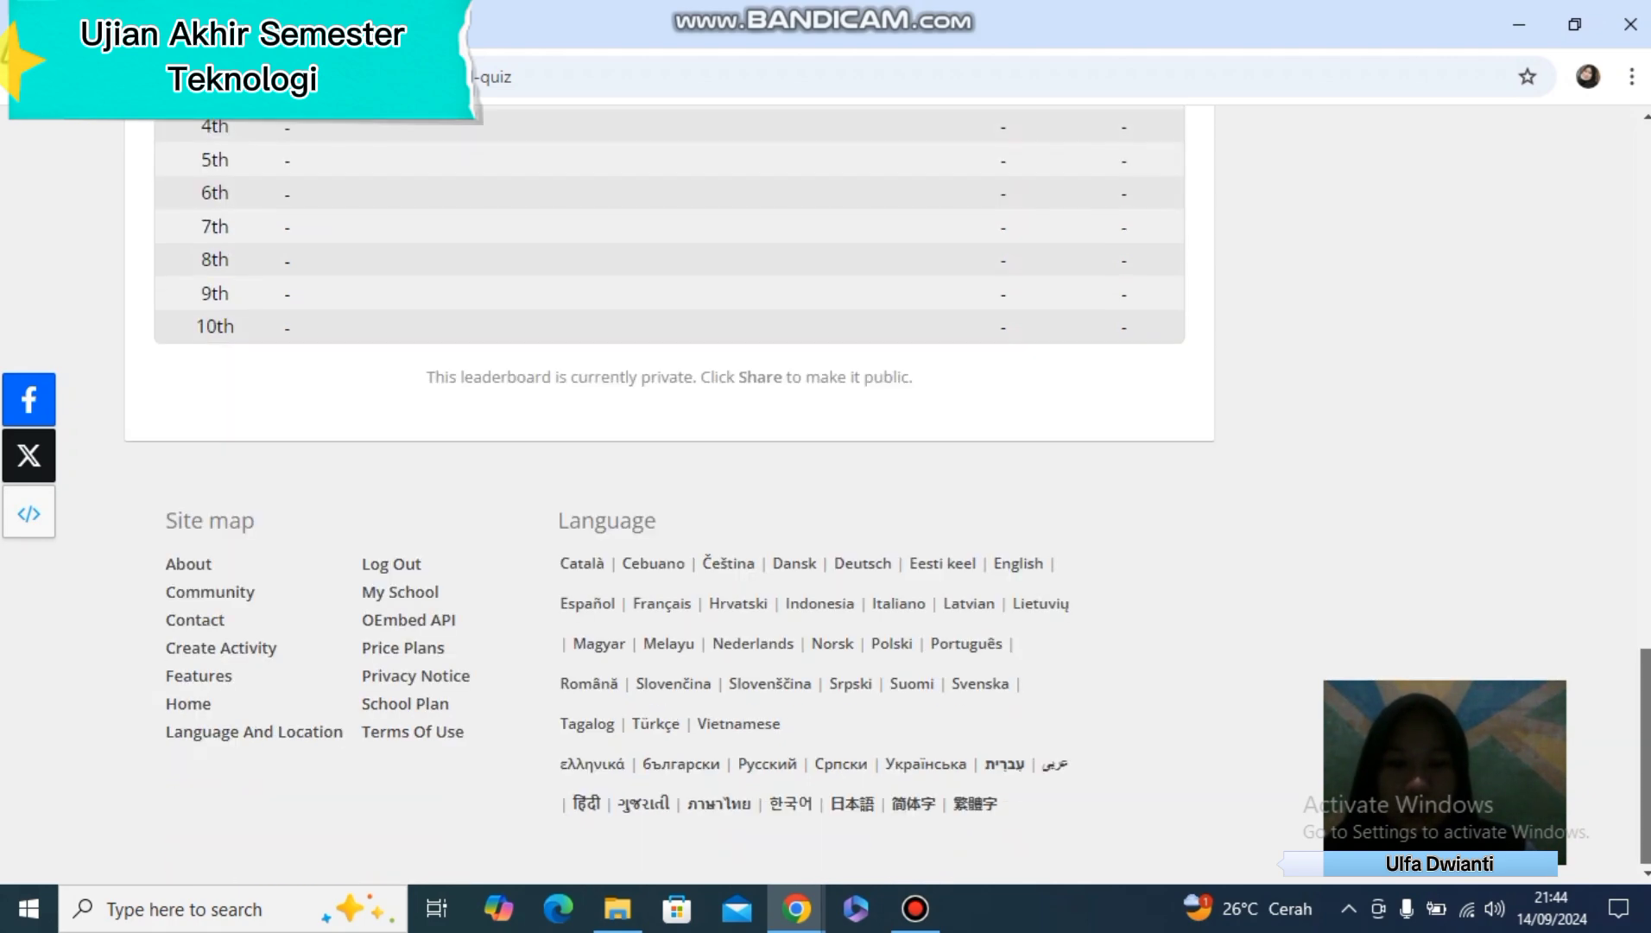
scroll(669, 496, "up", 14)
scroll(669, 432, "up", 3)
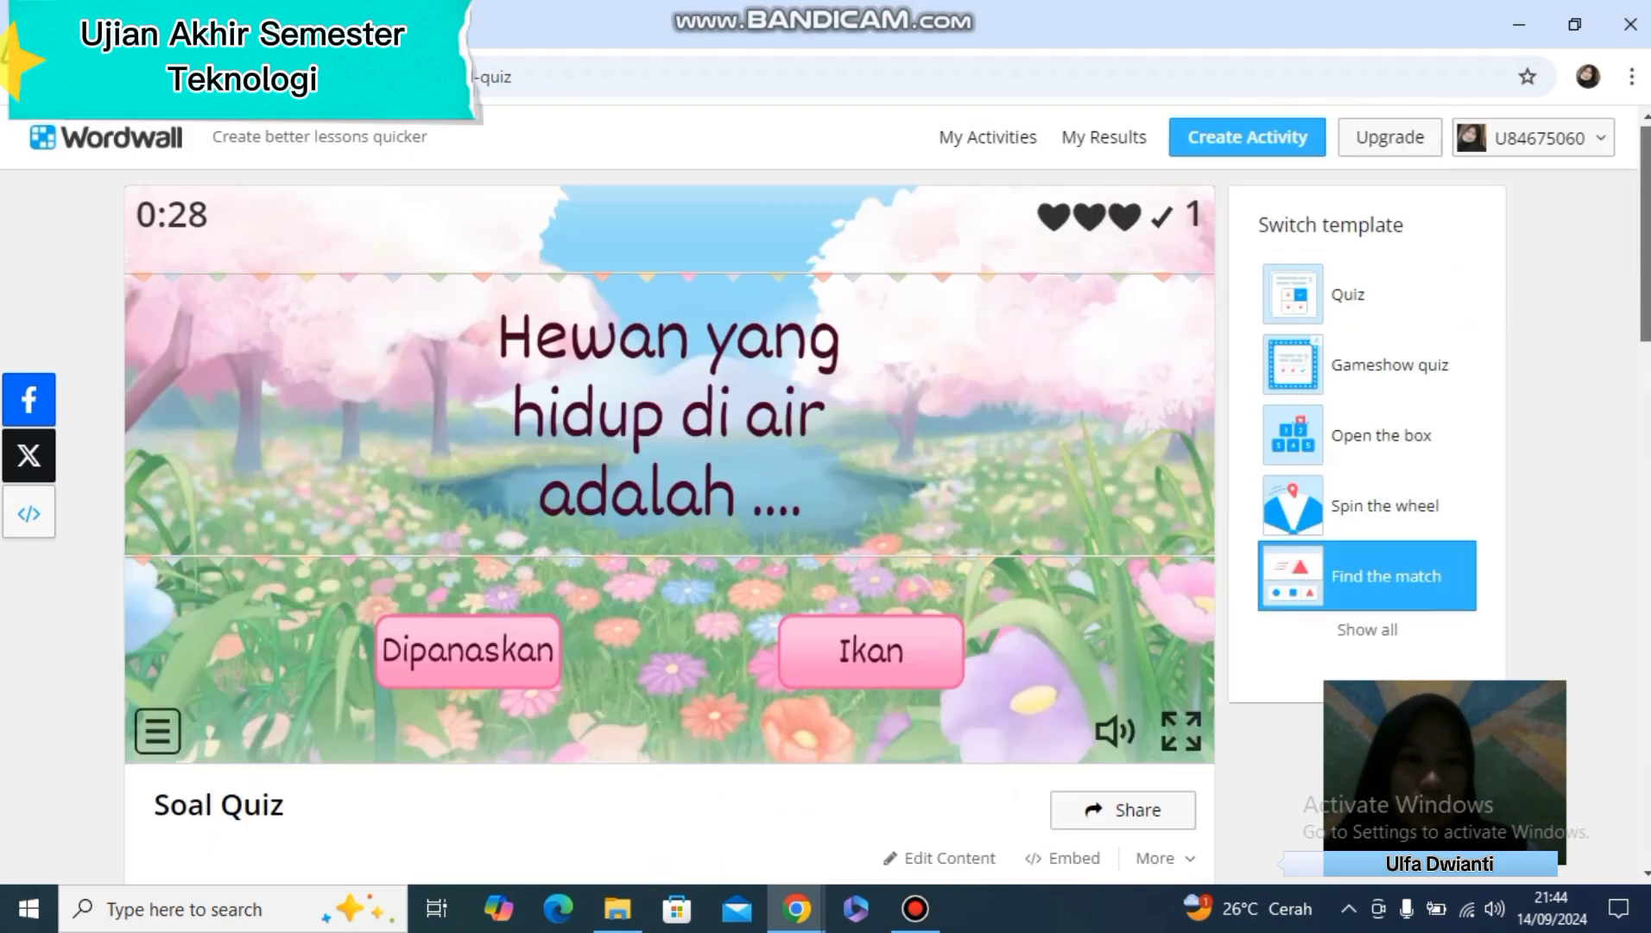
scroll(670, 496, "down", 5)
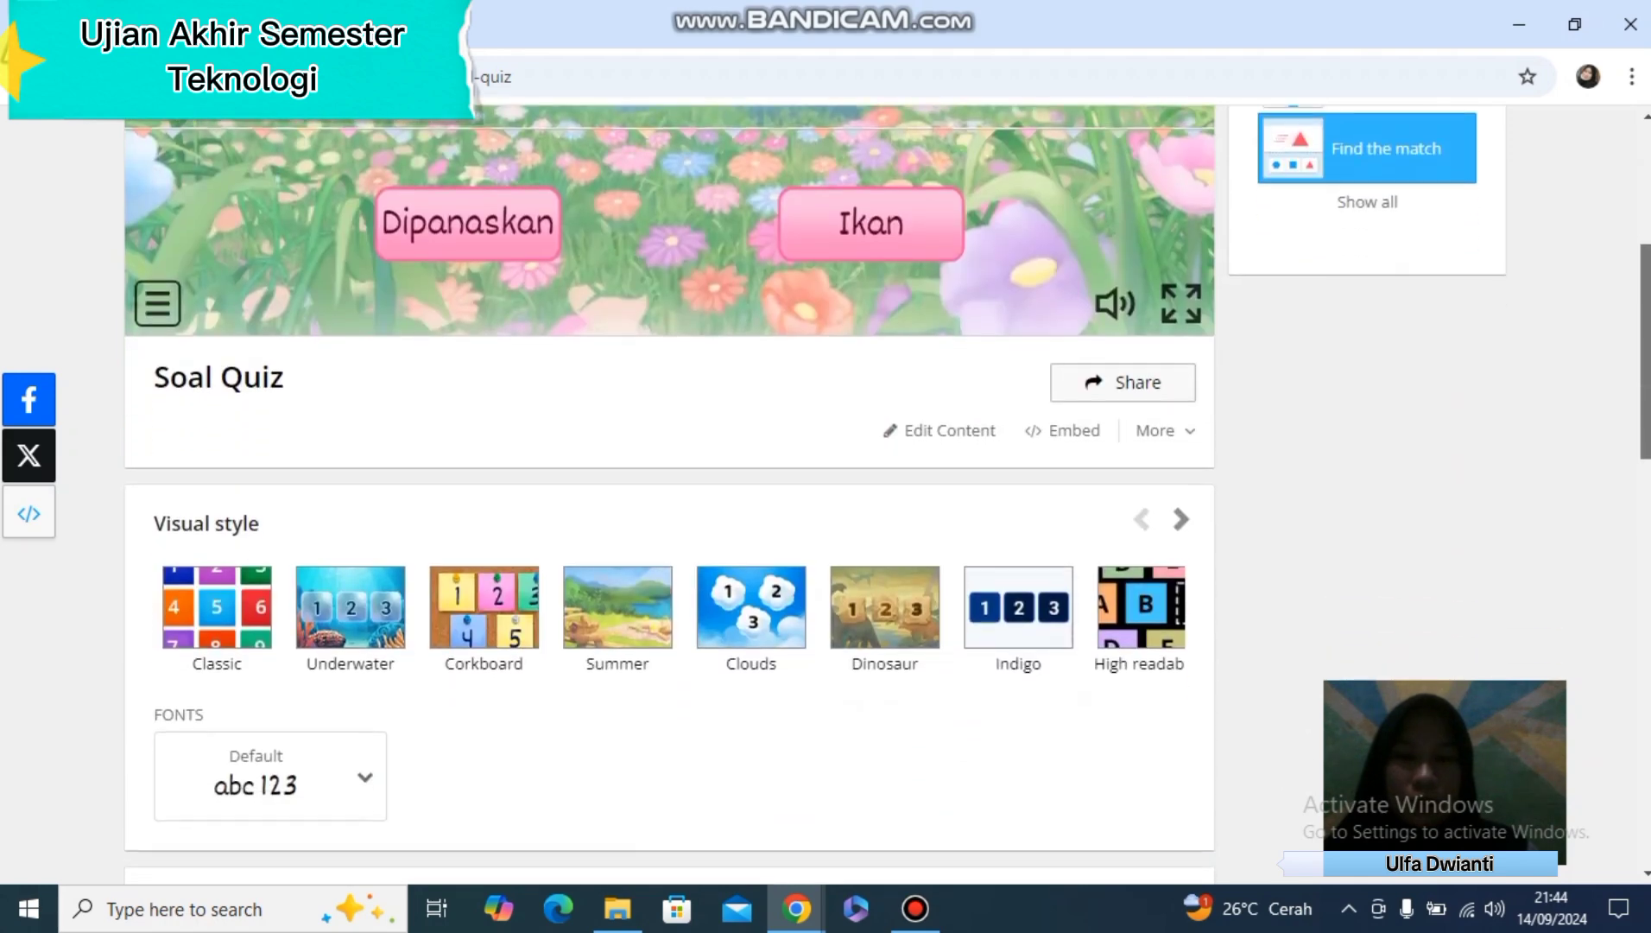
scroll(670, 497, "up", 5)
scroll(669, 497, "down", 7)
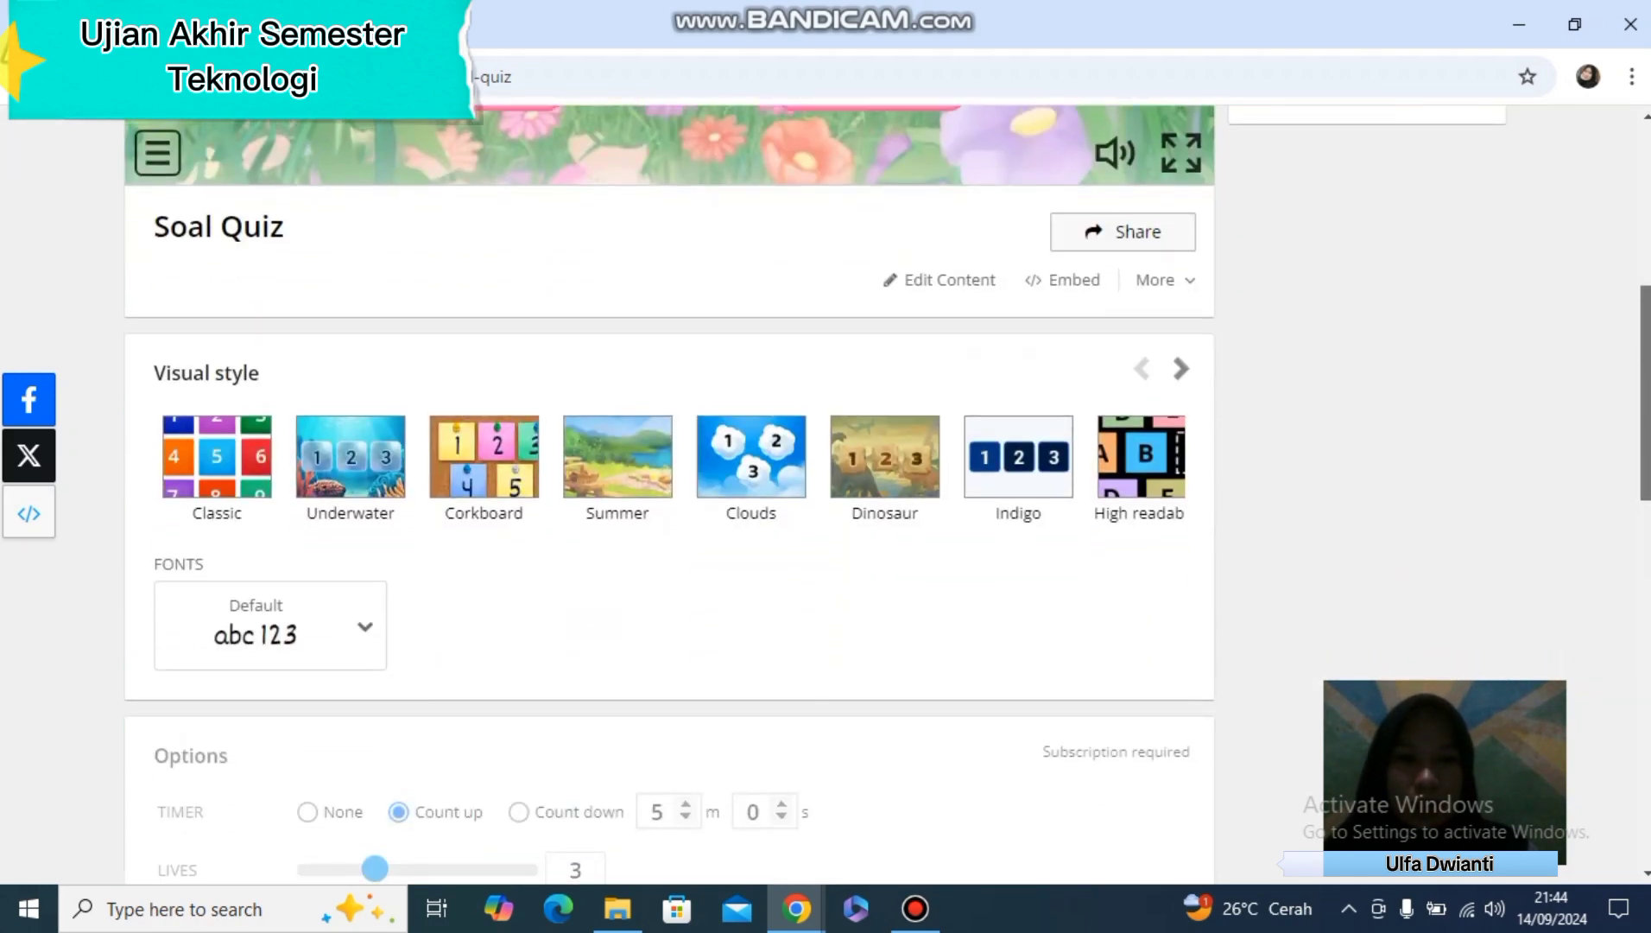
Share the Soal Quiz activity as a public page, tagged with the SD age band, and publish it
left_click(1123, 232)
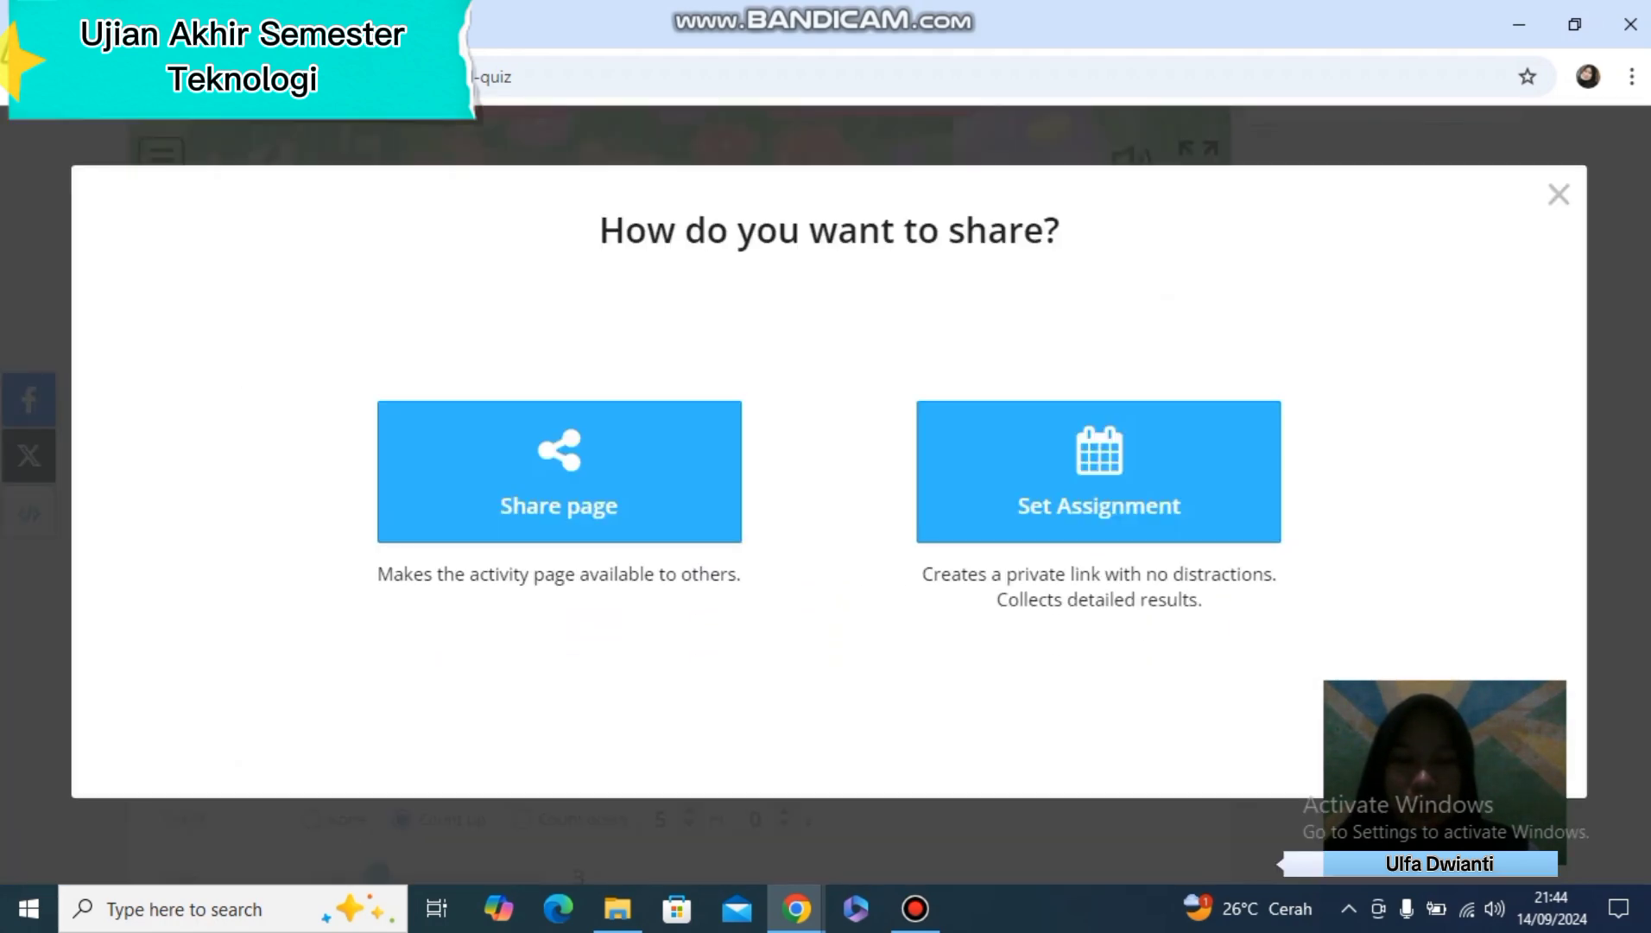
left_click(558, 470)
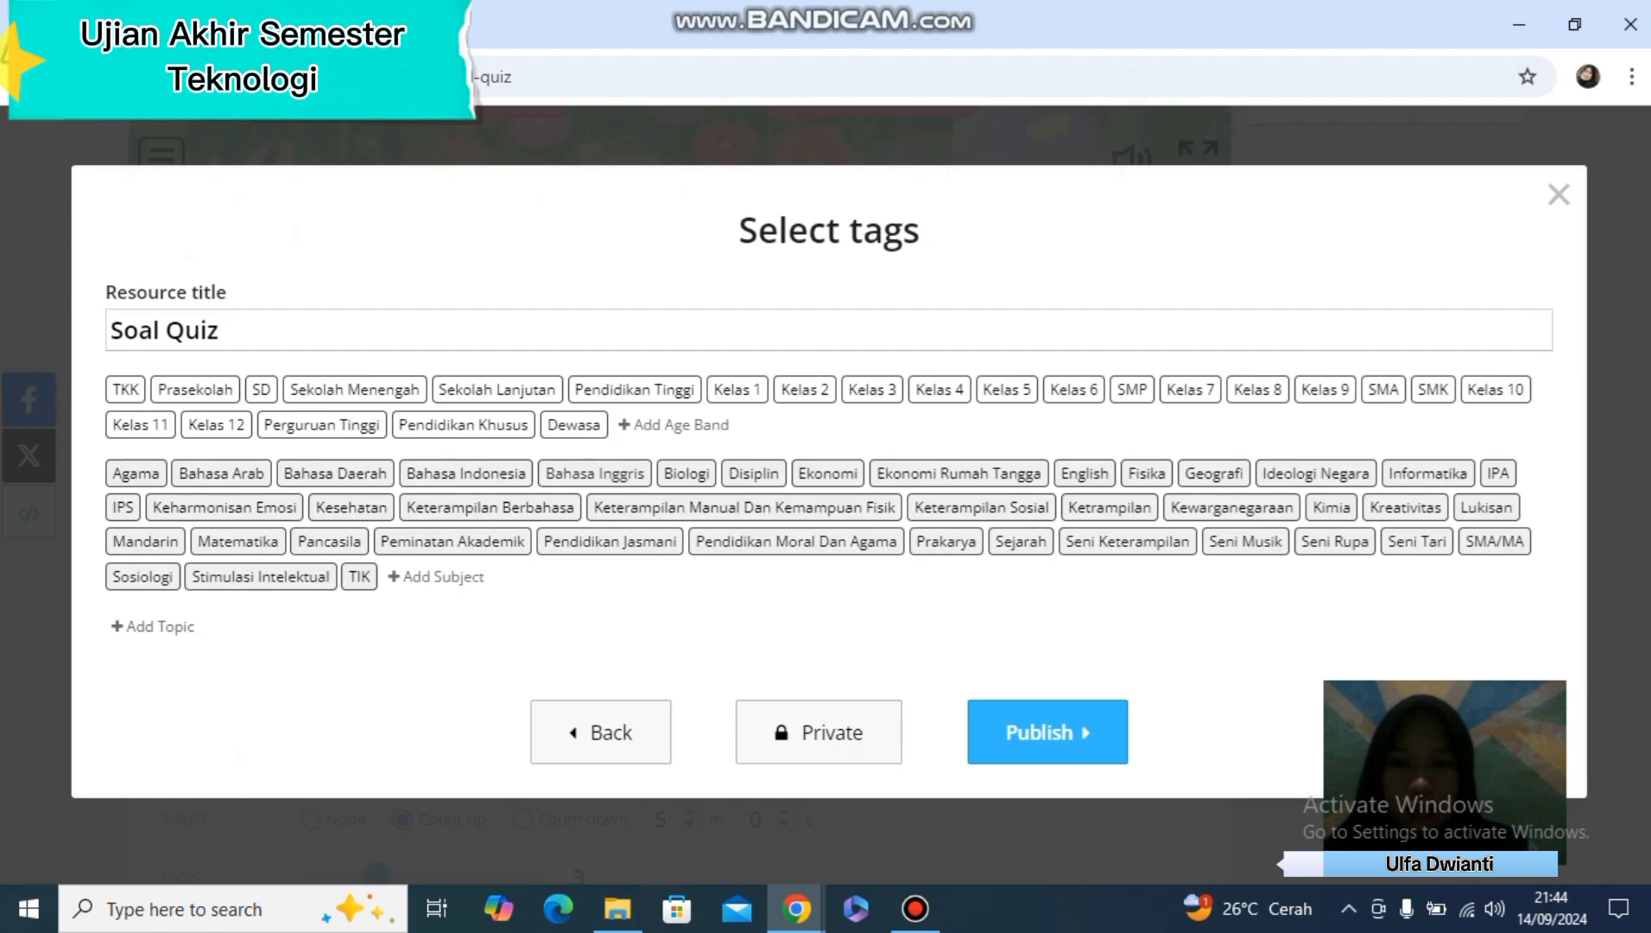
left_click(262, 390)
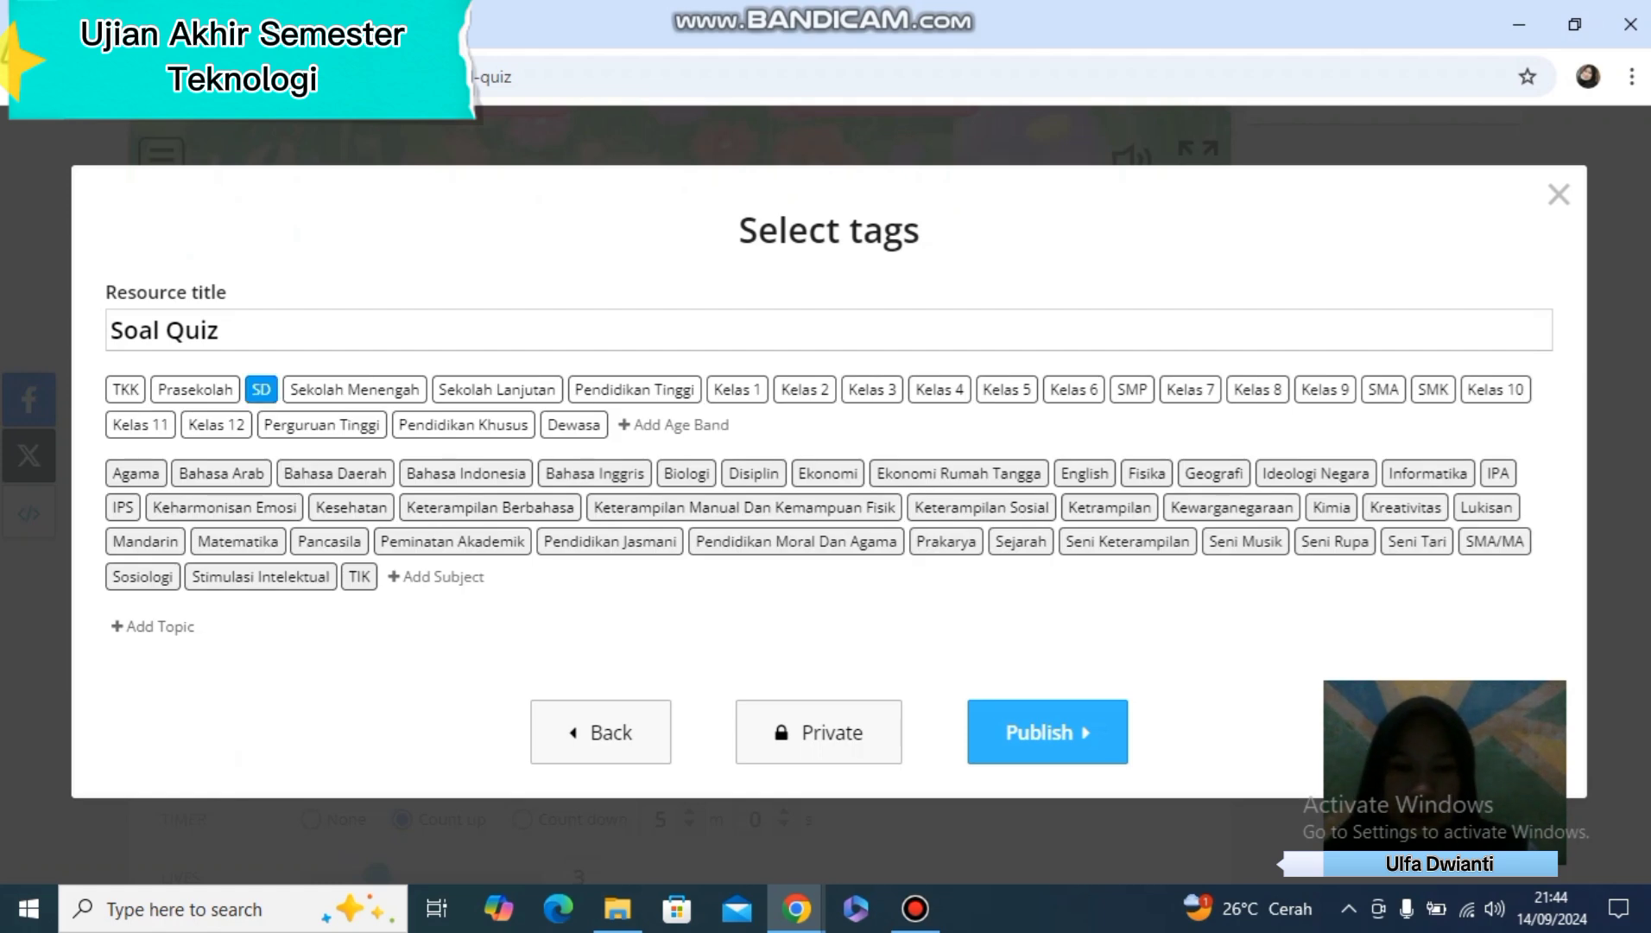
left_click(1048, 731)
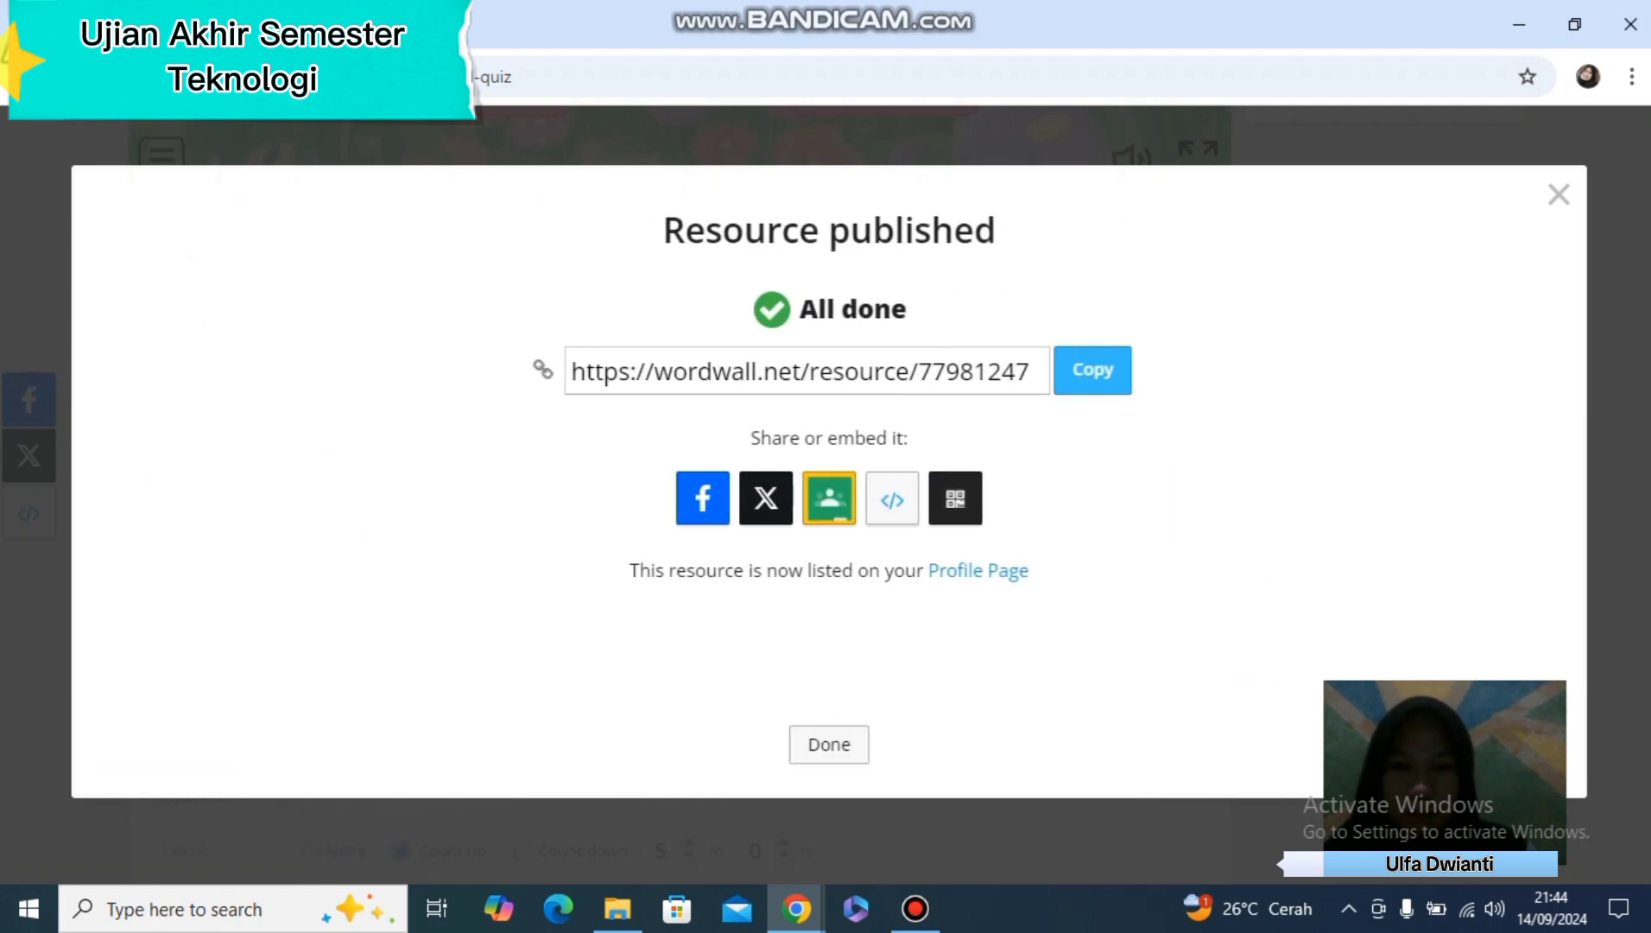
Copy the published activity's share link and finish sharing to return to the activity
left_click(1093, 370)
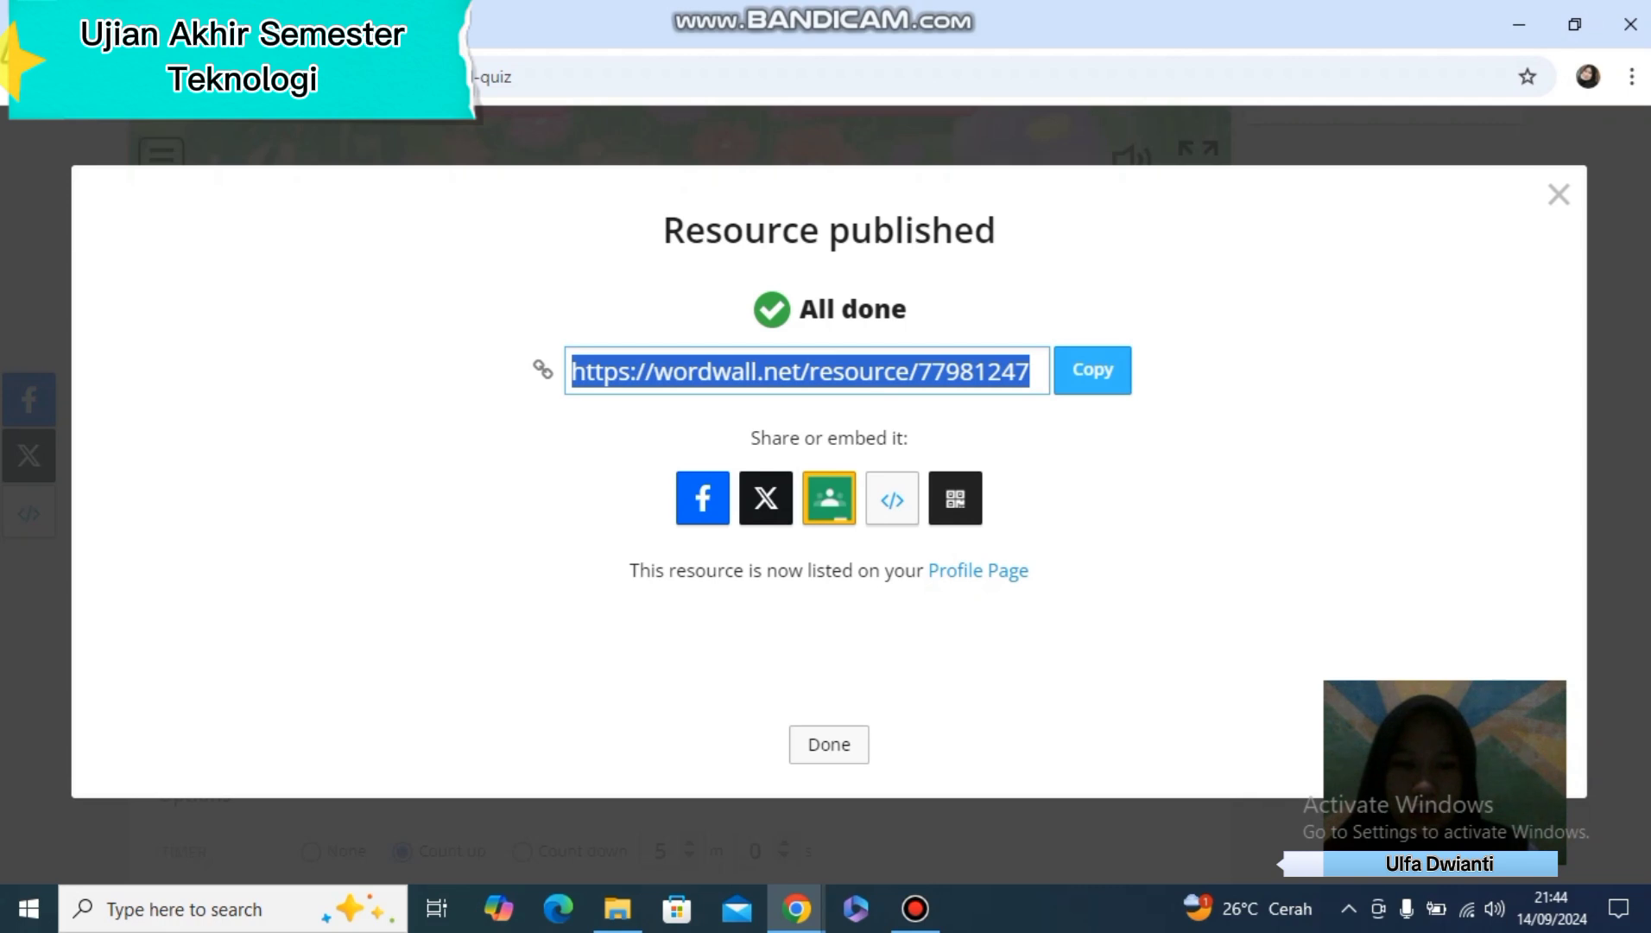
left_click(830, 744)
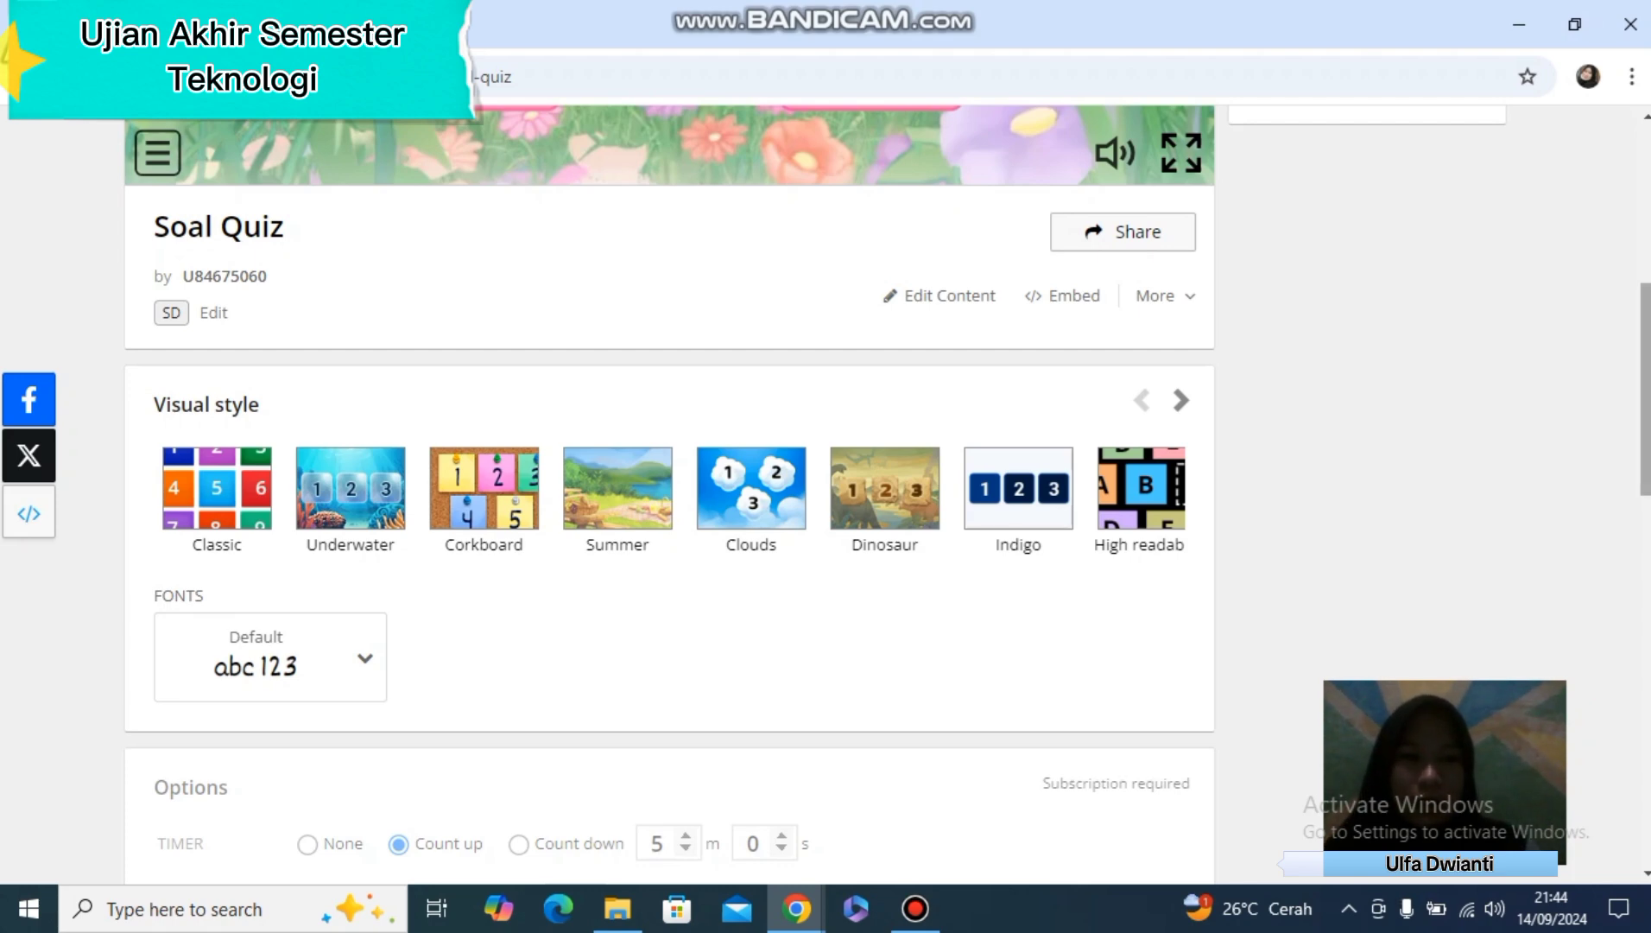
scroll(669, 431, "up", 7)
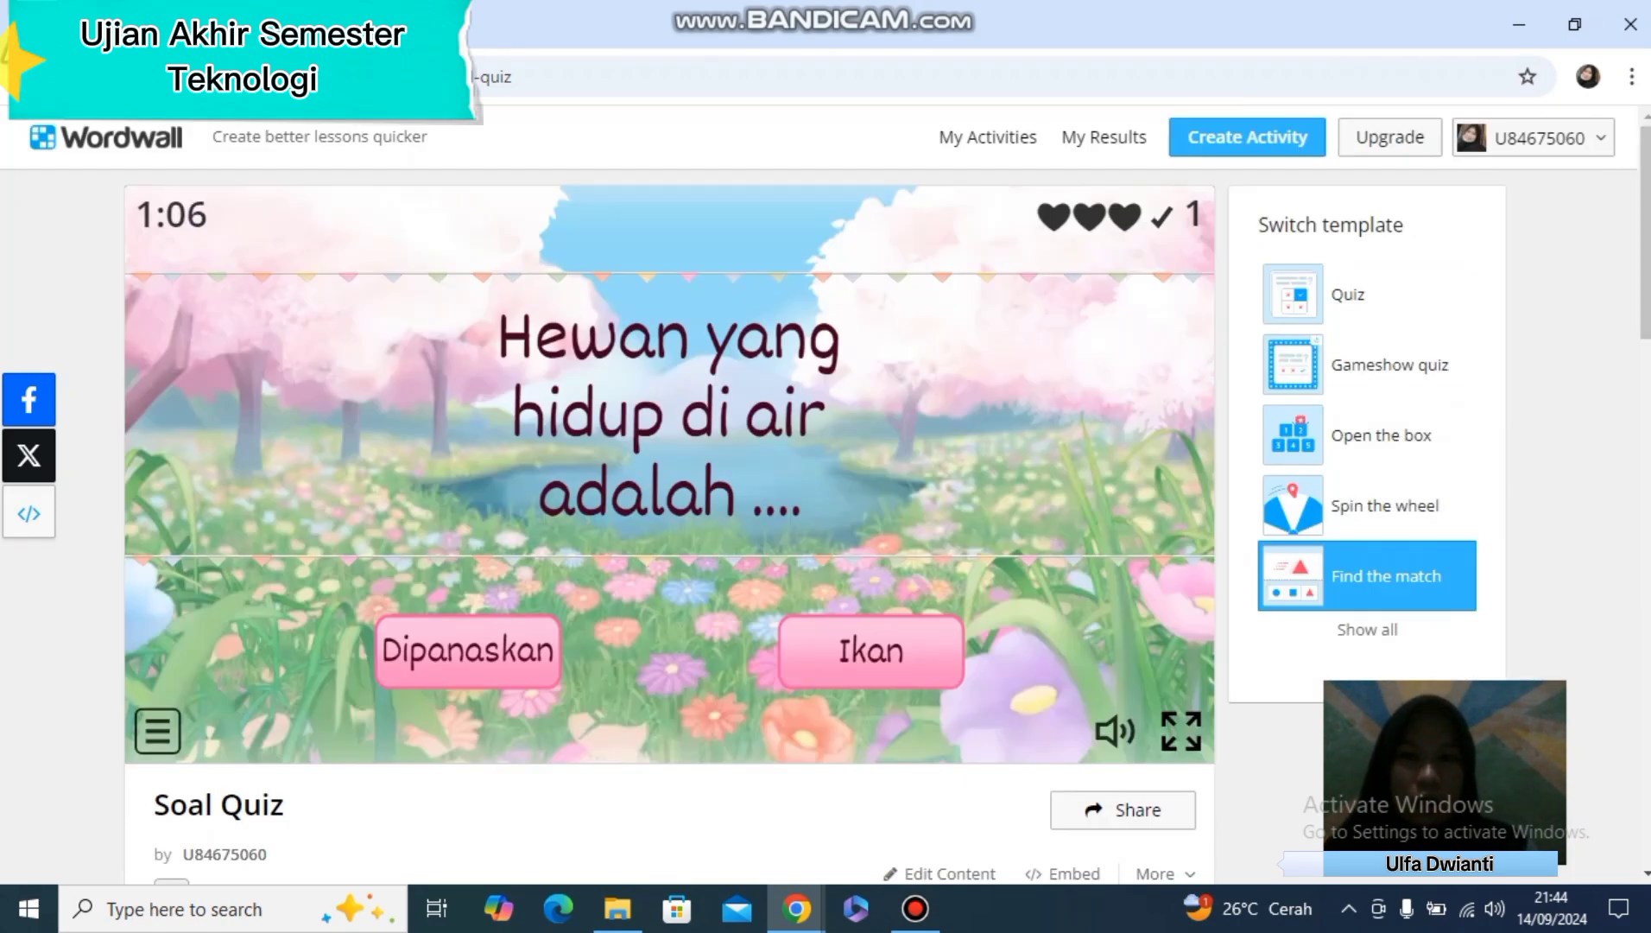